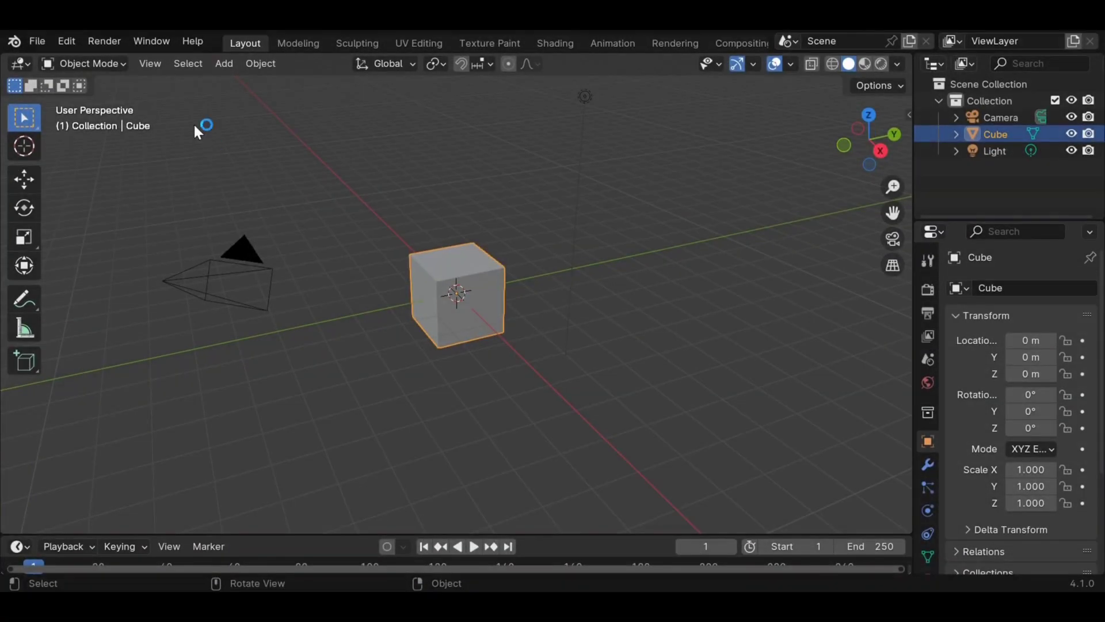
# Delete the default cube, camera and light from the Blender scene
pyautogui.press('Delete')
pyautogui.click(246, 248)
pyautogui.press('Delete')
pyautogui.click(588, 98)
pyautogui.press('Delete')
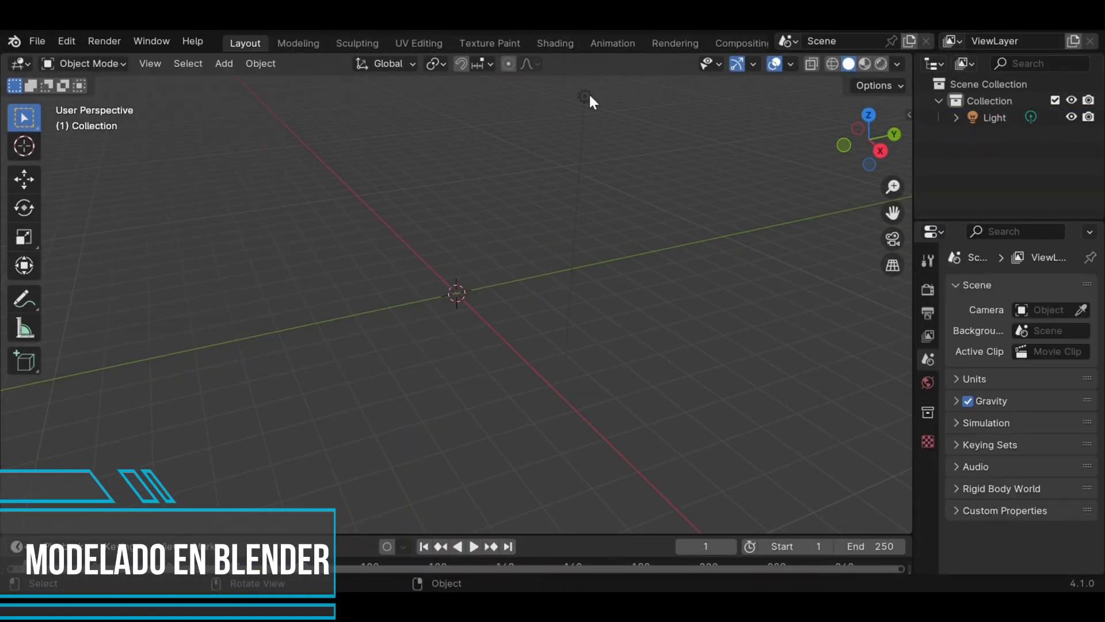
# Add a cube and a pancreas reference image behind it in front view
pyautogui.hotkey('shift', 'a')
pyautogui.click(353, 280)
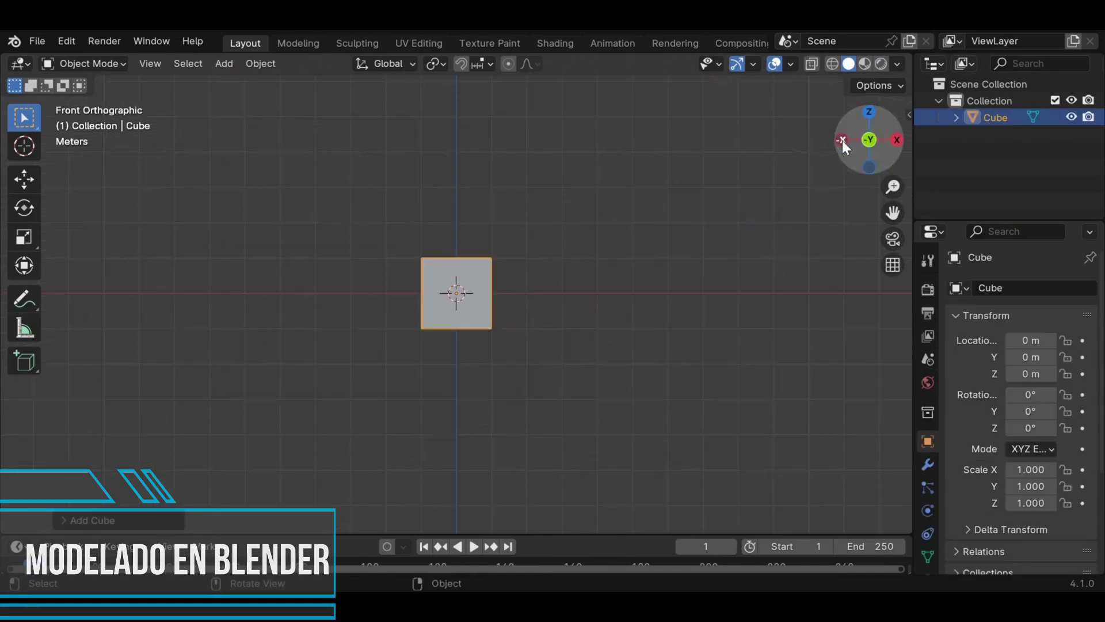
pyautogui.click(844, 145)
pyautogui.hotkey('shift', 'a')
pyautogui.moveTo(460, 425)
pyautogui.click(585, 426)
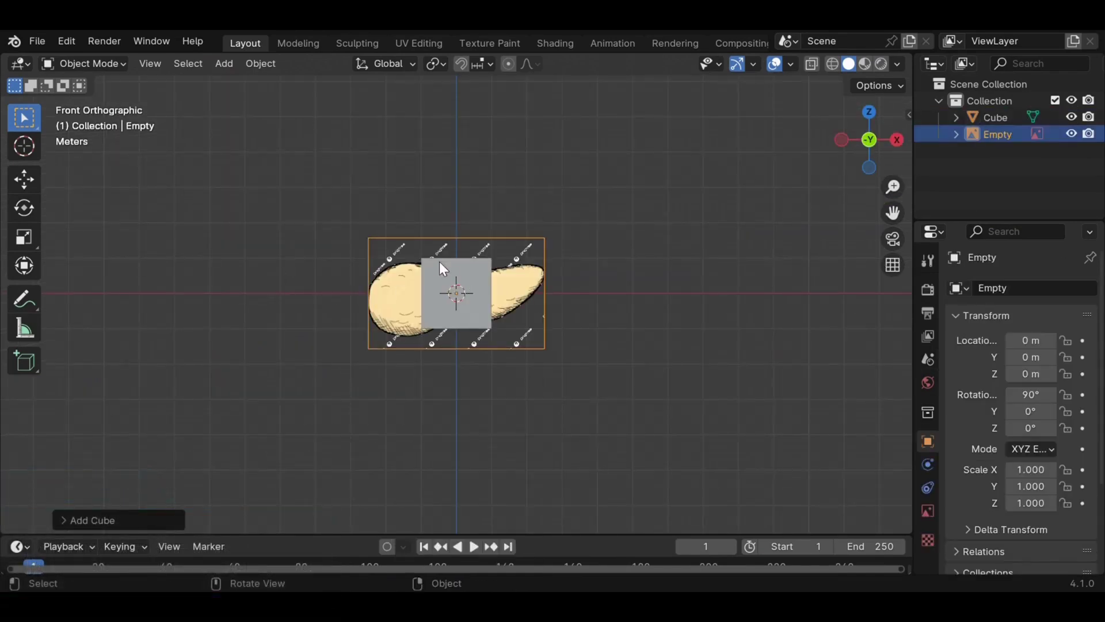
# Stretch the cube wider and taller to cover the image and shift it along Y
pyautogui.click(23, 236)
pyautogui.moveTo(523, 291); pyautogui.dragTo(597, 309)
pyautogui.moveTo(458, 217); pyautogui.dragTo(459, 192)
pyautogui.moveTo(459, 193); pyautogui.dragTo(490, 211, button='middle')
pyautogui.click(24, 179)
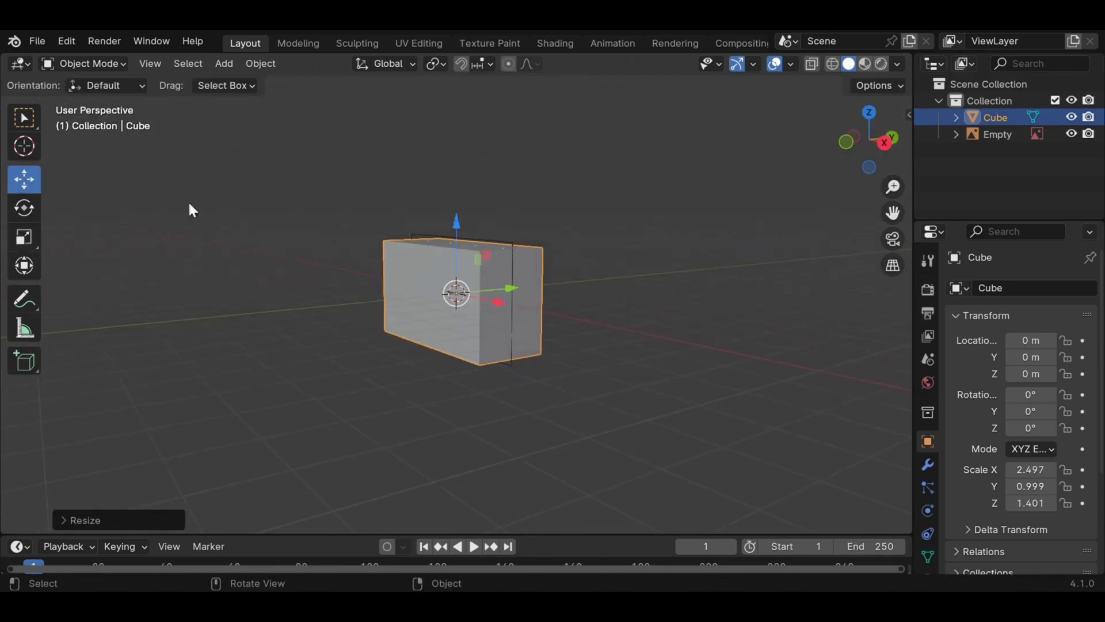
pyautogui.moveTo(500, 306); pyautogui.dragTo(449, 311)
pyautogui.moveTo(449, 311); pyautogui.dragTo(298, 283, button='middle')
# Flatten the cube's depth to 0.387 and line it up with the image
pyautogui.click(24, 237)
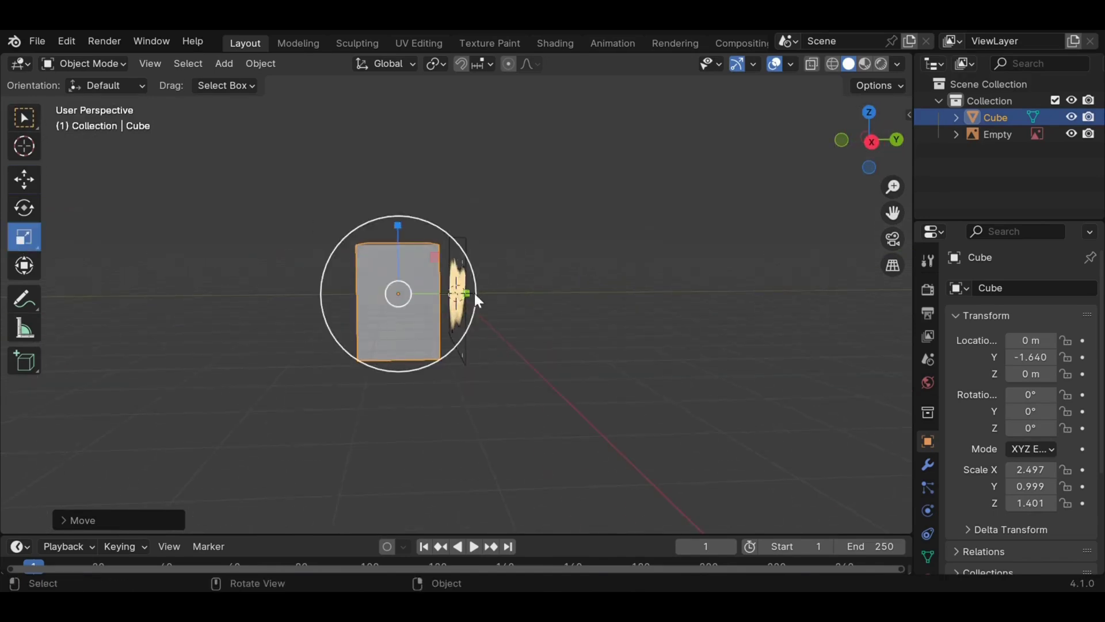
pyautogui.moveTo(468, 294); pyautogui.dragTo(427, 302)
pyautogui.press('g')
pyautogui.click(444, 299)
pyautogui.moveTo(869, 140)
pyautogui.mouseDown()
pyautogui.moveTo(847, 144)
pyautogui.moveTo(862, 154)
pyautogui.mouseUp()
# Put the cube into Edit Mode with the Loop Cut tool active
pyautogui.hotkey('ctrl', 'Tab')
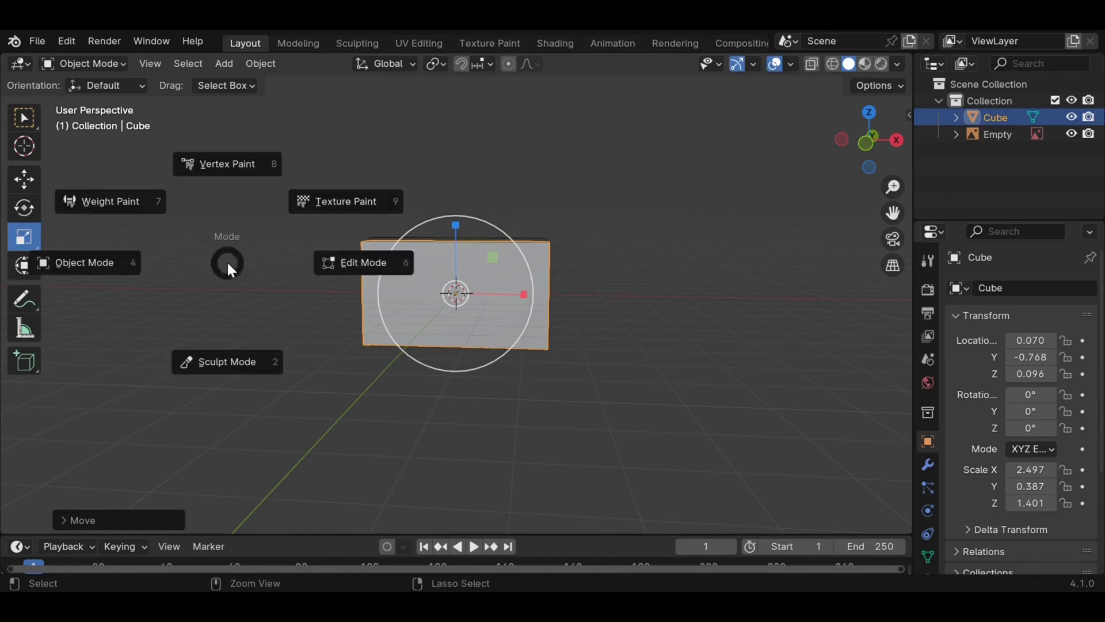
pyautogui.click(372, 274)
pyautogui.click(23, 480)
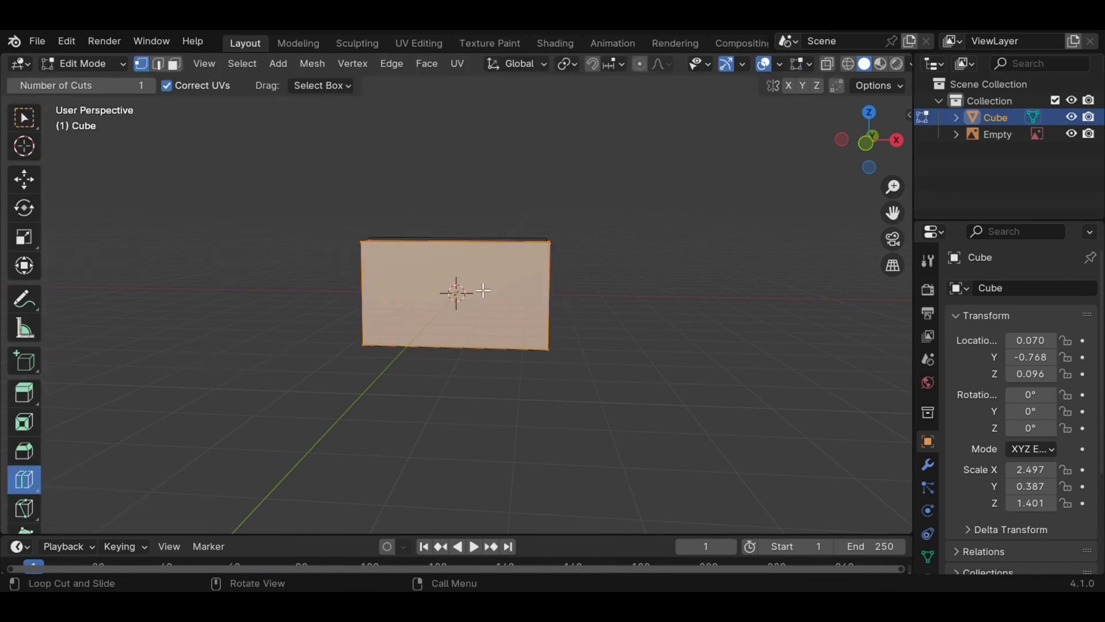
# Add three vertical and two horizontal loop cuts, forming a 4 × 3 face grid
pyautogui.moveTo(459, 260); pyautogui.dragTo(474, 260)
pyautogui.click(512, 262)
pyautogui.click(486, 261)
pyautogui.click(428, 287)
pyautogui.moveTo(425, 259); pyautogui.dragTo(422, 227)
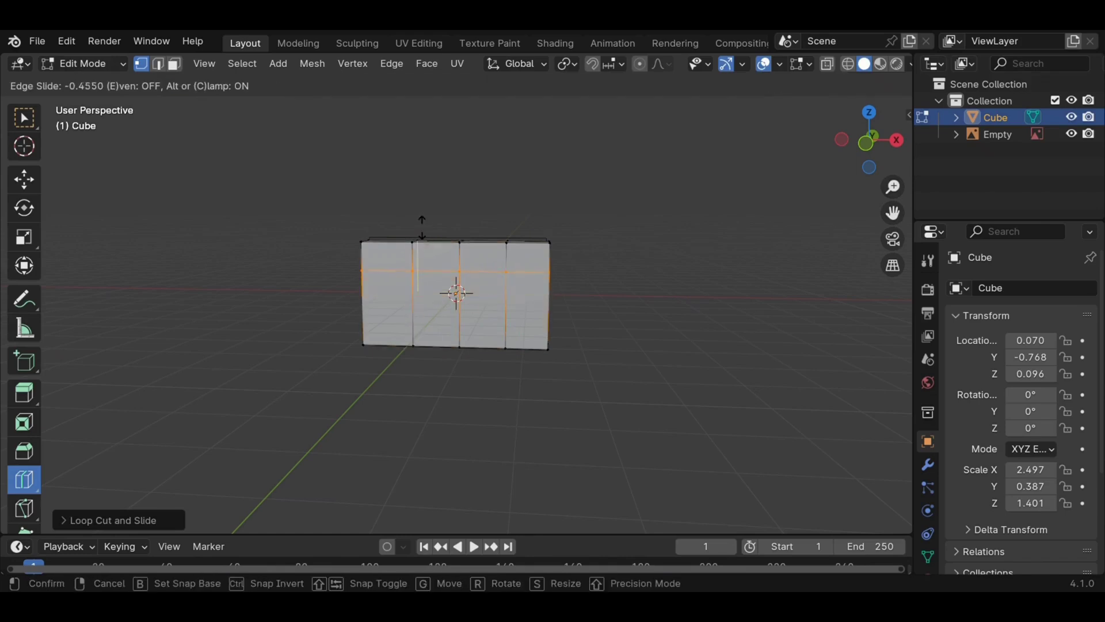
pyautogui.click(423, 227)
pyautogui.moveTo(423, 285); pyautogui.dragTo(425, 311)
# Show the mesh as Wireframe from a straight front view for vertex selection
pyautogui.moveTo(863, 157); pyautogui.dragTo(871, 149)
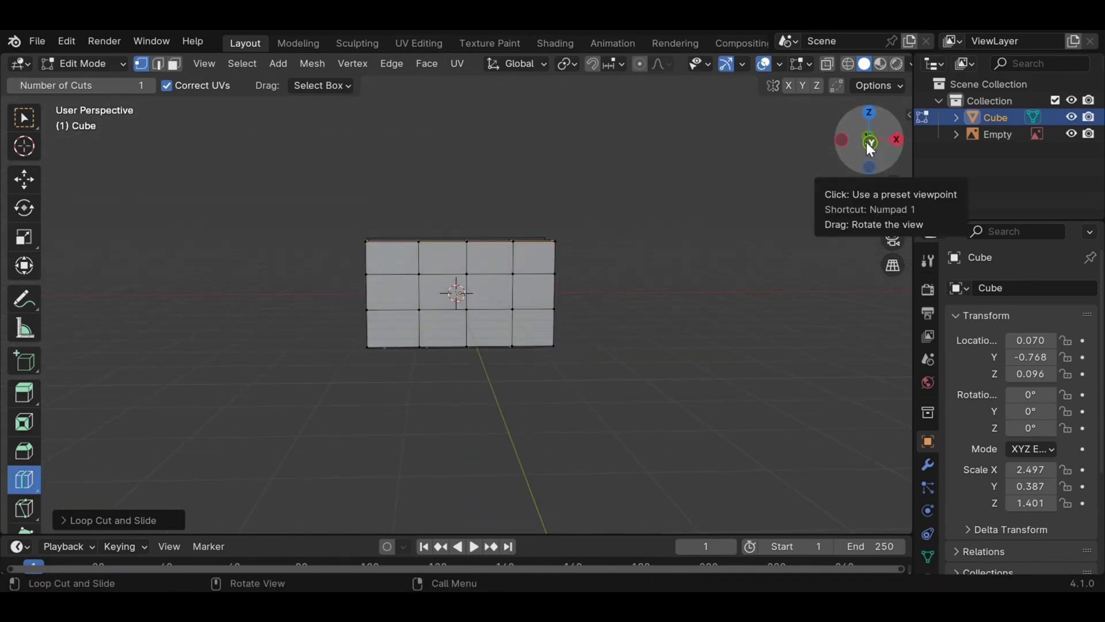
pyautogui.press('z')
pyautogui.click(730, 145)
pyautogui.click(27, 127)
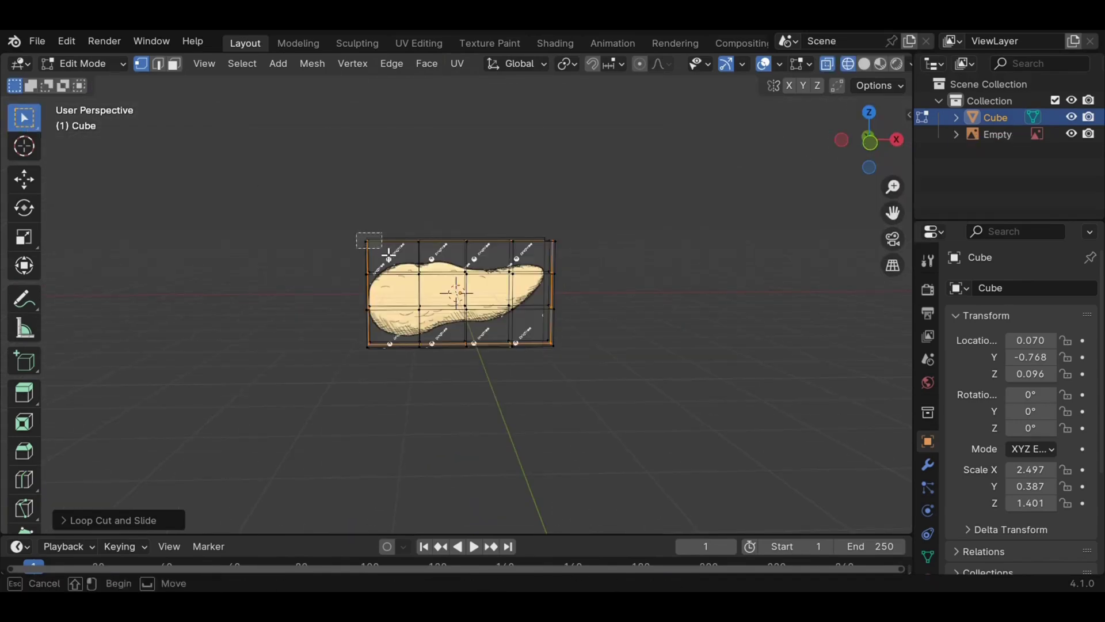
# Move the top-left, lower-left and top vertices onto the pancreas outline
pyautogui.click(370, 249)
pyautogui.hotkey('shift', 'space')
pyautogui.press('g')
pyautogui.moveTo(369, 249); pyautogui.dragTo(220, 220)
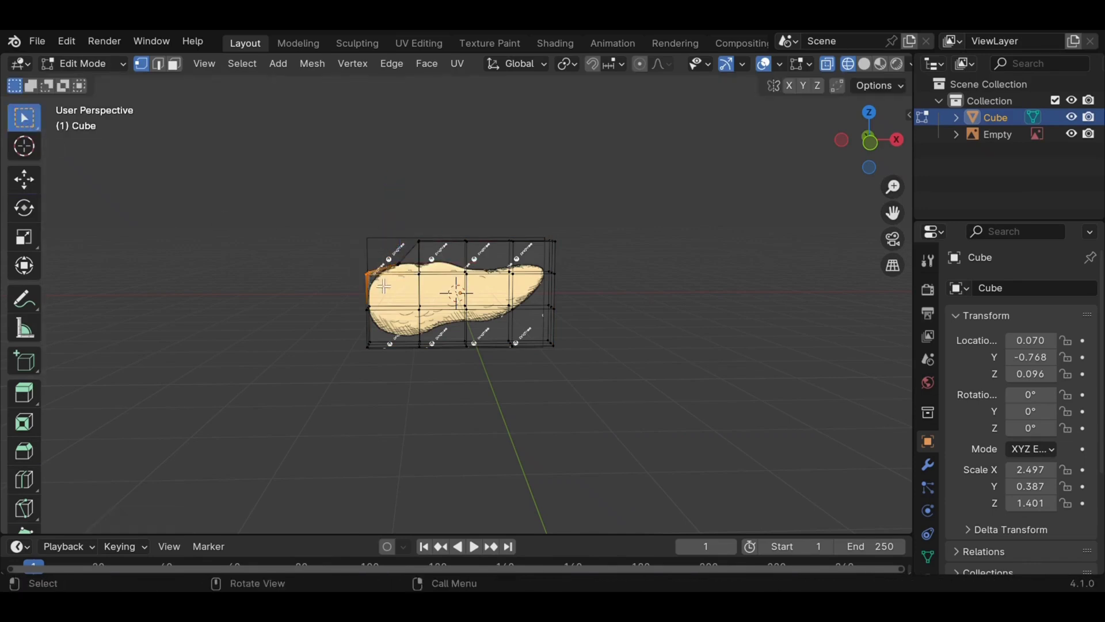
pyautogui.moveTo(368, 268)
pyautogui.mouseDown()
pyautogui.moveTo(378, 277)
pyautogui.moveTo(203, 308)
pyautogui.mouseUp()
pyautogui.moveTo(347, 316)
pyautogui.mouseDown()
pyautogui.moveTo(405, 371)
pyautogui.moveTo(239, 346)
pyautogui.mouseUp()
pyautogui.moveTo(375, 326)
pyautogui.mouseDown()
pyautogui.moveTo(454, 363)
pyautogui.moveTo(425, 343)
pyautogui.mouseUp()
pyautogui.moveTo(406, 233)
pyautogui.mouseDown()
pyautogui.moveTo(448, 257)
pyautogui.moveTo(428, 280)
pyautogui.mouseUp()
pyautogui.moveTo(446, 235)
pyautogui.mouseDown()
pyautogui.moveTo(497, 259)
pyautogui.moveTo(466, 281)
pyautogui.moveTo(497, 258)
pyautogui.moveTo(574, 267)
pyautogui.moveTo(554, 271)
pyautogui.moveTo(552, 307)
pyautogui.moveTo(534, 307)
pyautogui.mouseUp()
# Reposition the top-right vertex and pull a lower vertex up onto the outline
pyautogui.click(24, 118)
pyautogui.click(35, 183)
pyautogui.click(24, 118)
pyautogui.click(24, 183)
pyautogui.click(24, 118)
pyautogui.click(23, 180)
pyautogui.click(23, 118)
pyautogui.click(553, 308)
pyautogui.click(24, 180)
pyautogui.click(23, 118)
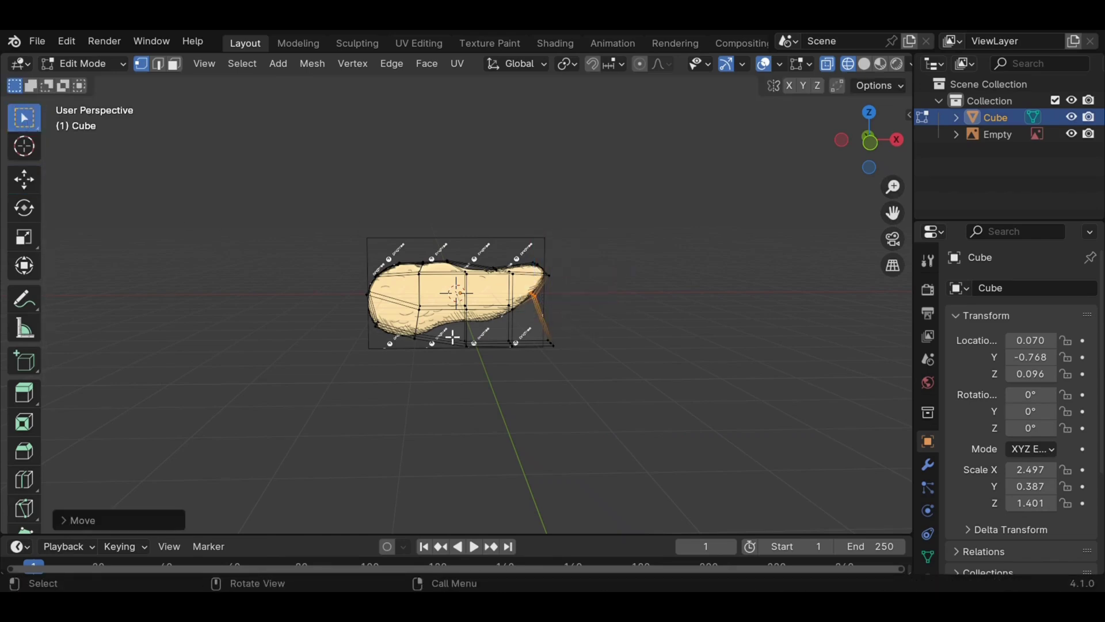
pyautogui.click(453, 337)
pyautogui.click(23, 179)
pyautogui.moveTo(470, 345)
pyautogui.mouseDown()
pyautogui.moveTo(460, 328)
pyautogui.moveTo(528, 327)
pyautogui.moveTo(521, 300)
pyautogui.mouseUp()
# Move another lower vertex up and left onto the outline
pyautogui.click(24, 118)
pyautogui.click(510, 344)
pyautogui.click(23, 180)
pyautogui.press('w')
pyautogui.click(23, 180)
pyautogui.moveTo(870, 140)
pyautogui.mouseDown()
pyautogui.moveTo(884, 143)
pyautogui.moveTo(867, 141)
pyautogui.mouseUp()
# Add an edge loop near the left end and slide it to fit the outline
pyautogui.click(23, 480)
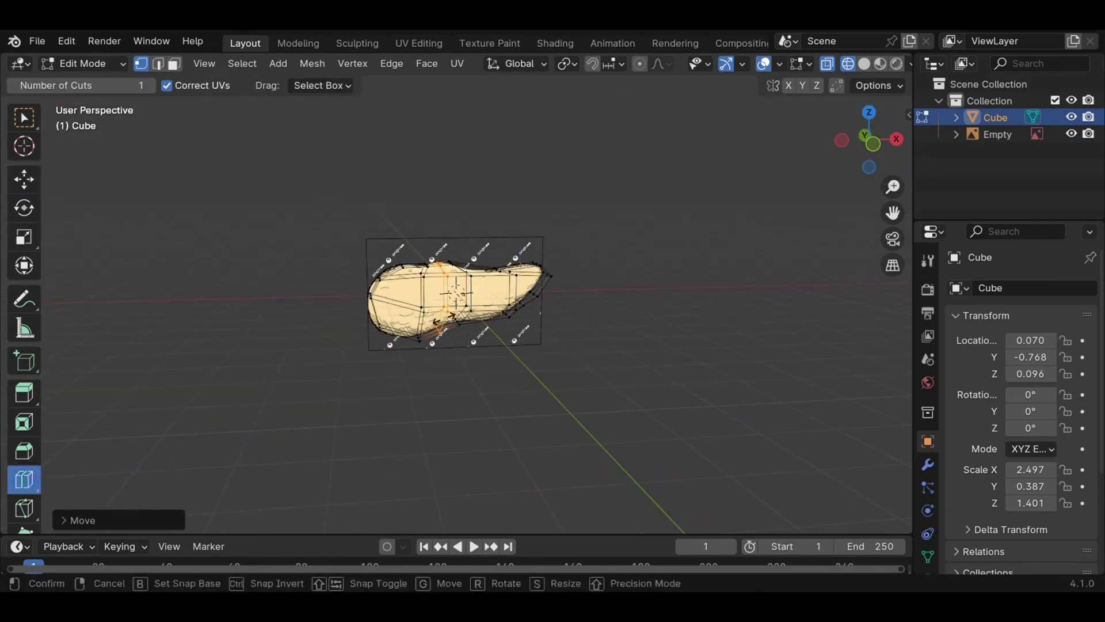
pyautogui.moveTo(500, 296); pyautogui.dragTo(461, 297)
pyautogui.click(33, 121)
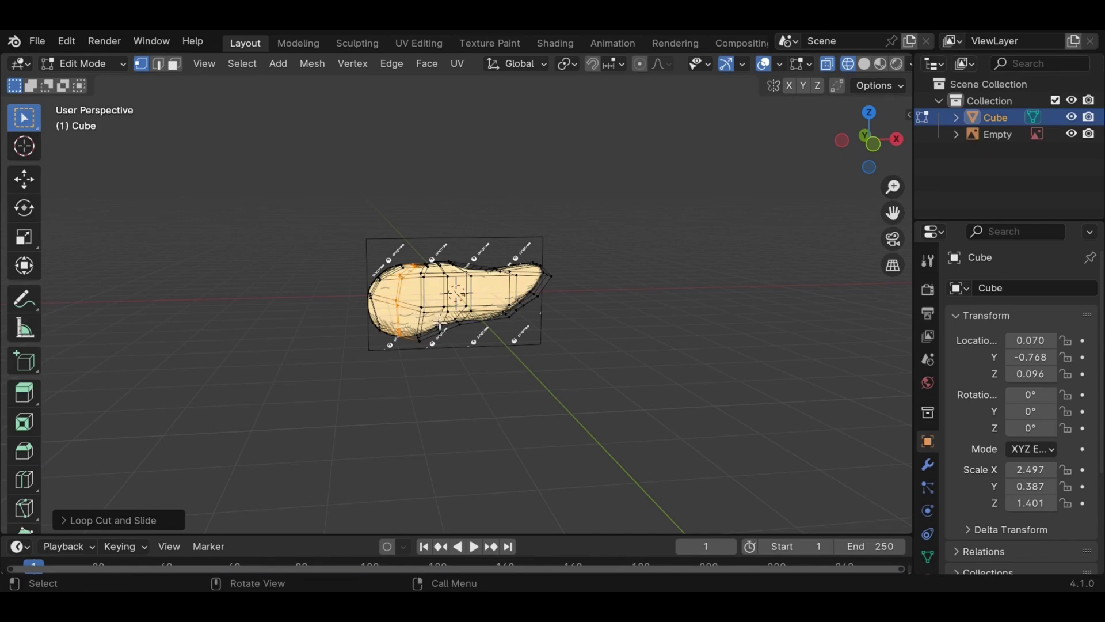
pyautogui.click(24, 180)
pyautogui.moveTo(432, 339)
pyautogui.mouseDown()
pyautogui.moveTo(455, 328)
pyautogui.moveTo(403, 344)
pyautogui.mouseUp()
pyautogui.click(24, 118)
pyautogui.click(23, 179)
pyautogui.press('w')
# Add a vertical edge loop near the right and move its vertices onto the outline
pyautogui.moveTo(870, 140); pyautogui.dragTo(864, 149)
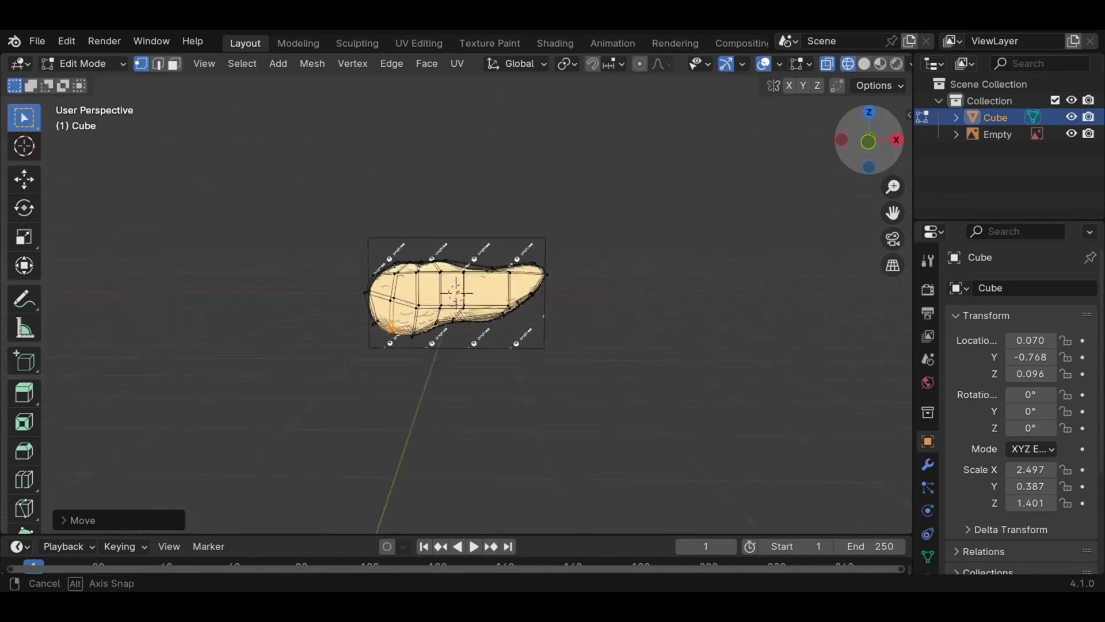
pyautogui.click(24, 480)
pyautogui.click(484, 288)
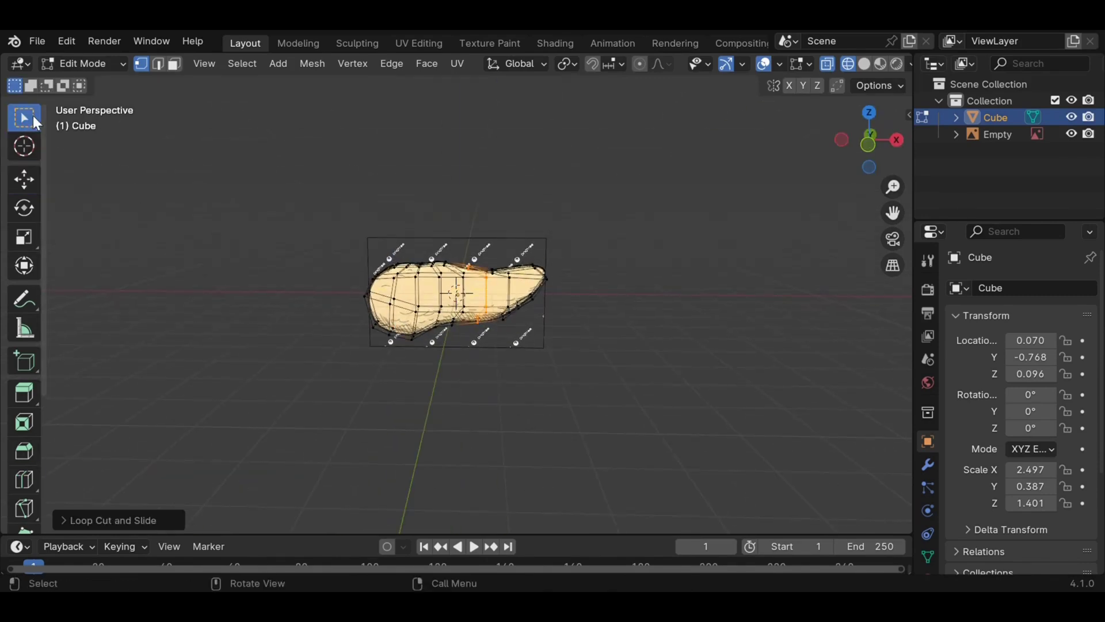
pyautogui.moveTo(870, 140); pyautogui.dragTo(860, 149)
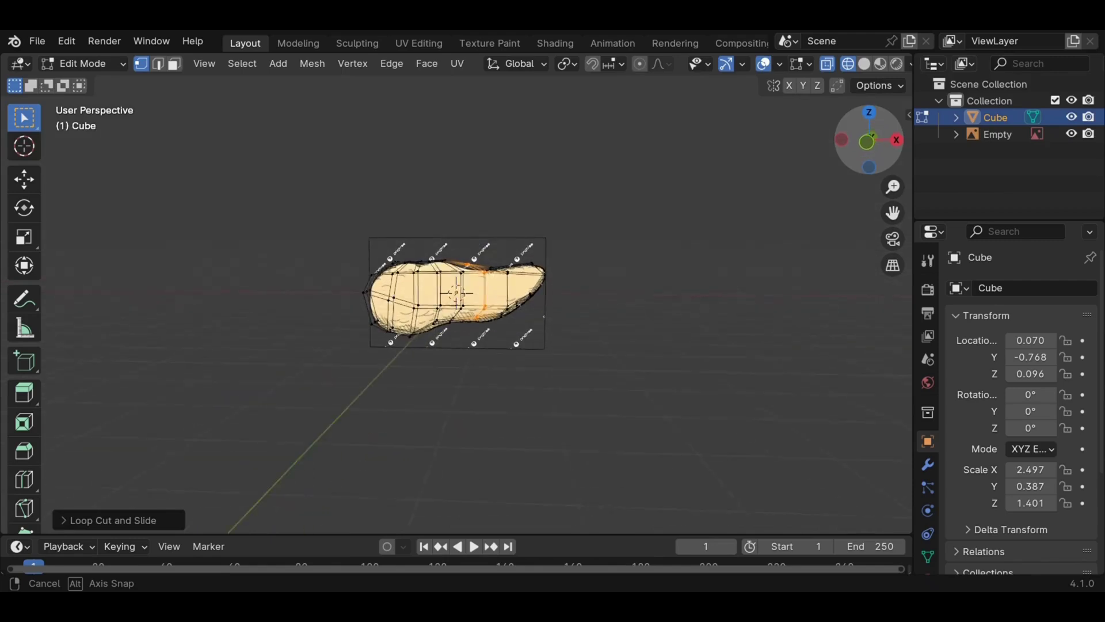
pyautogui.click(475, 332)
pyautogui.click(24, 179)
pyautogui.moveTo(450, 301); pyautogui.dragTo(482, 322)
# Switch the viewport back to Solid shading and inspect the mesh
pyautogui.moveTo(858, 158); pyautogui.dragTo(846, 167)
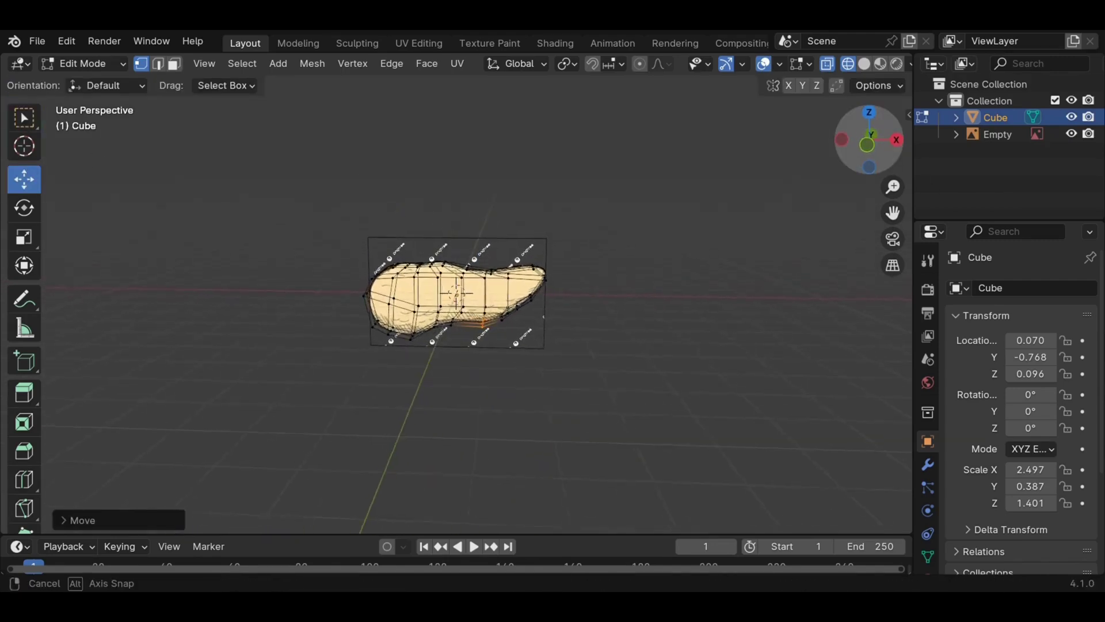
pyautogui.press('z')
pyautogui.click(864, 233)
pyautogui.moveTo(870, 138); pyautogui.dragTo(866, 146)
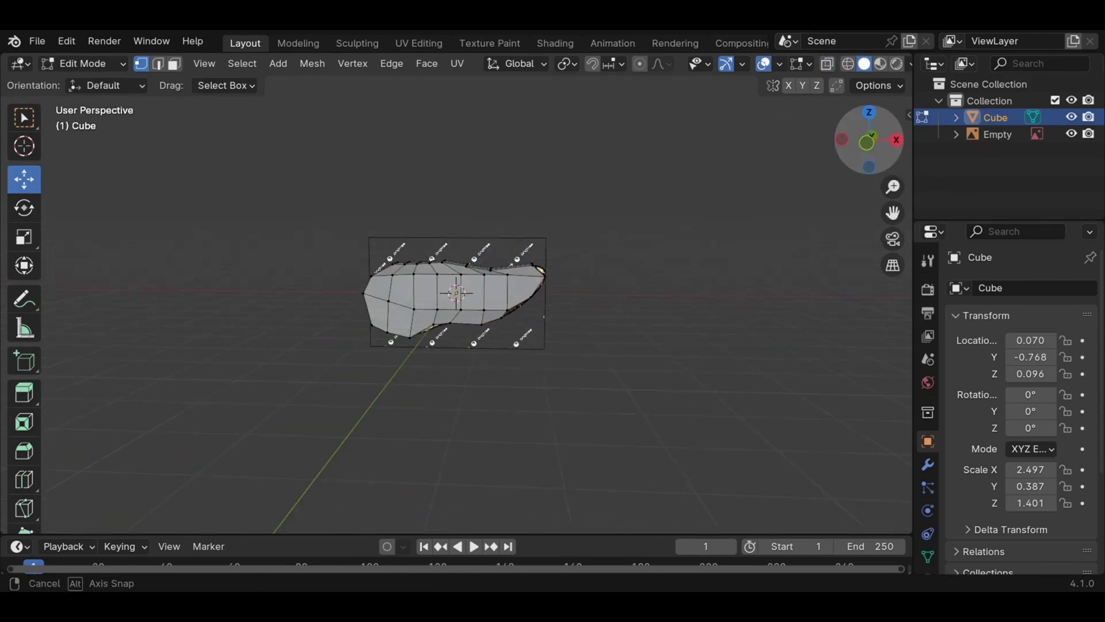
# Inspect the shaped mesh from several angles and save the .blend file
pyautogui.moveTo(869, 141); pyautogui.dragTo(866, 147)
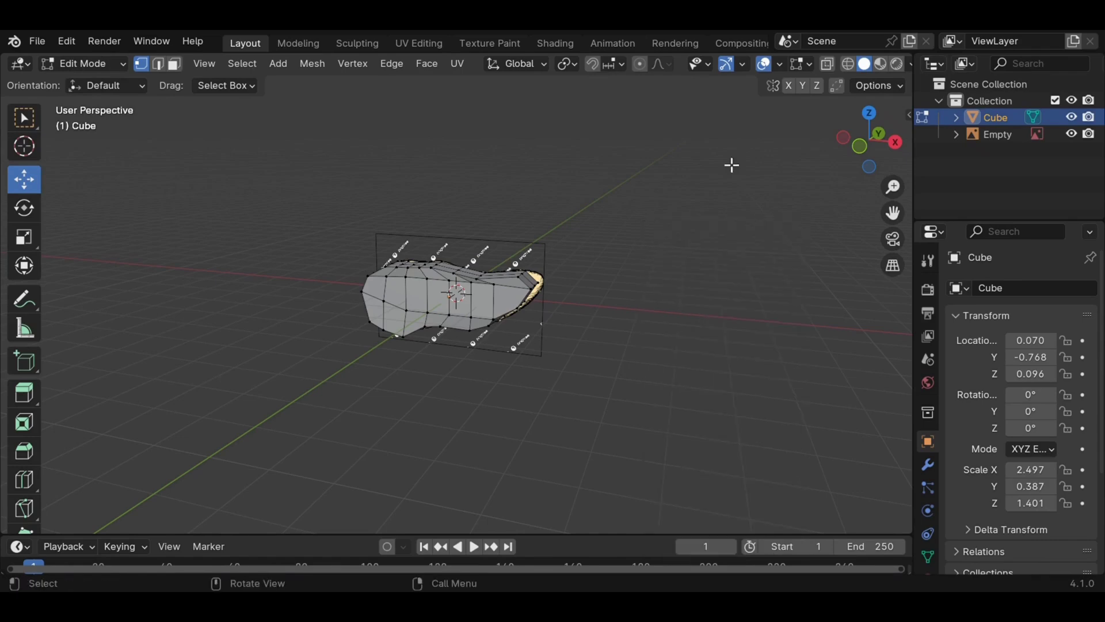
pyautogui.moveTo(693, 259); pyautogui.dragTo(443, 333, button='middle')
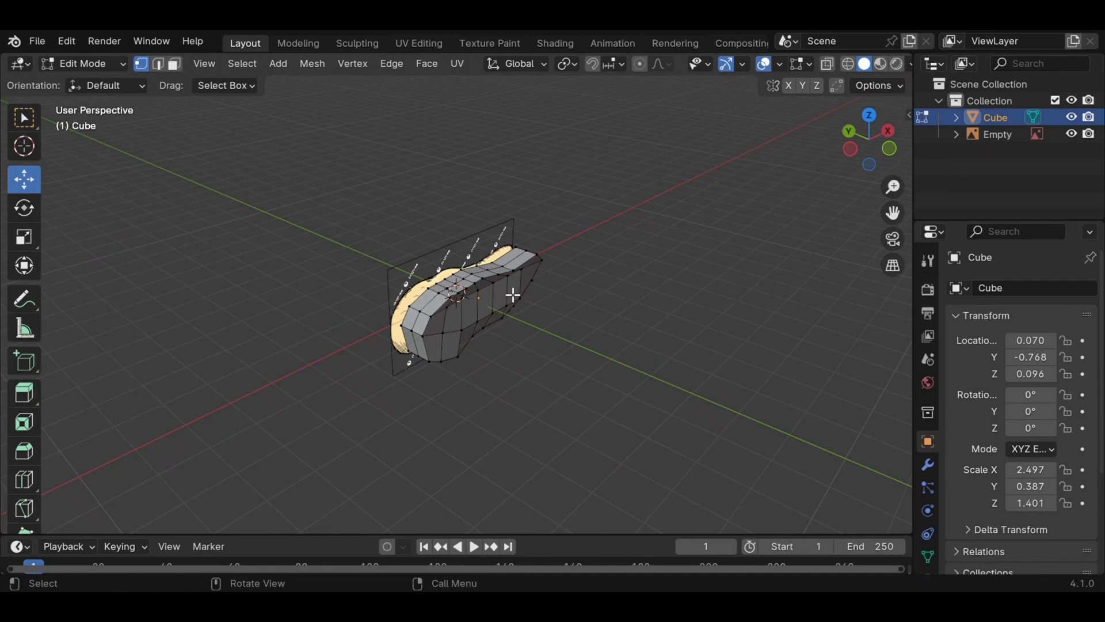
pyautogui.hotkey('ctrl', 's')
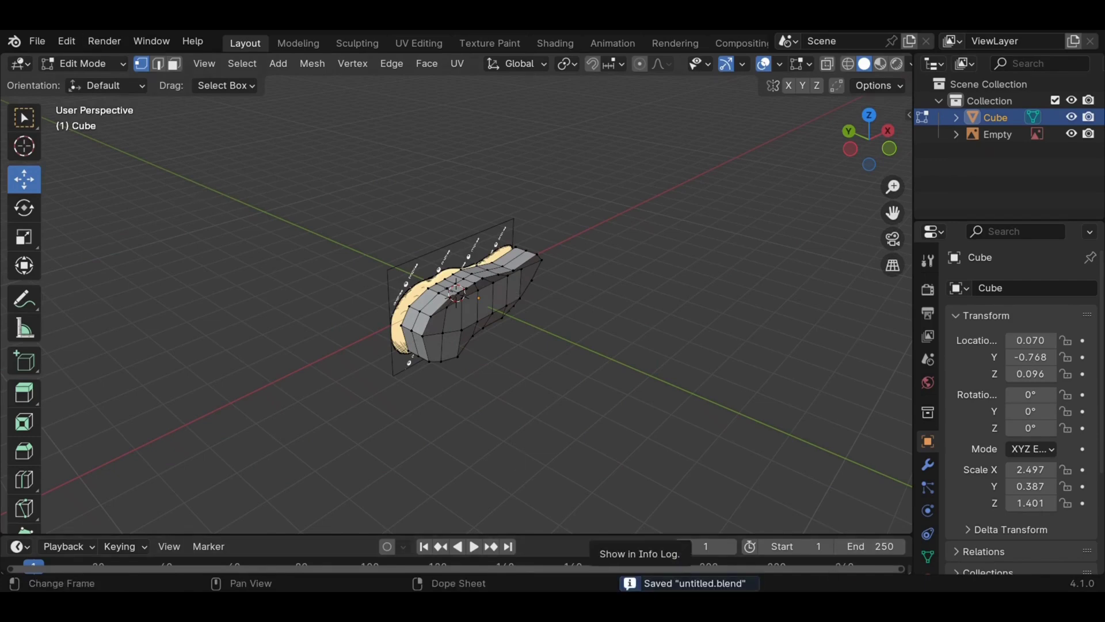
# Hide the pancreas reference image using its eye icon in the Outliner
pyautogui.moveTo(407, 357); pyautogui.dragTo(438, 346, button='middle')
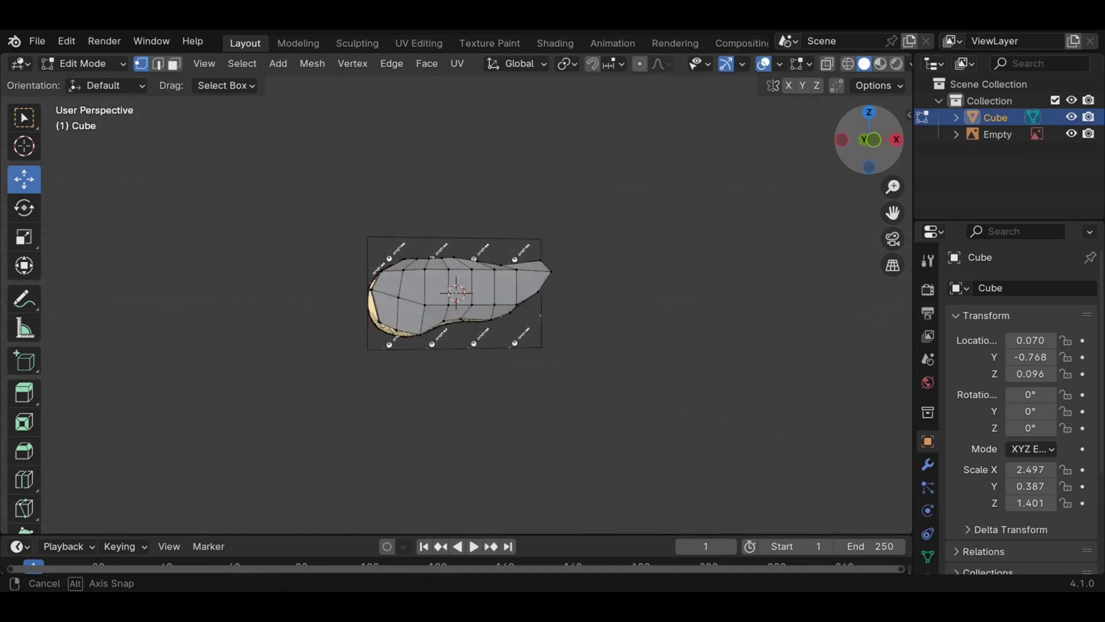
pyautogui.moveTo(870, 141)
pyautogui.mouseDown()
pyautogui.moveTo(823, 144)
pyautogui.moveTo(792, 185)
pyautogui.mouseUp()
pyautogui.click(1072, 133)
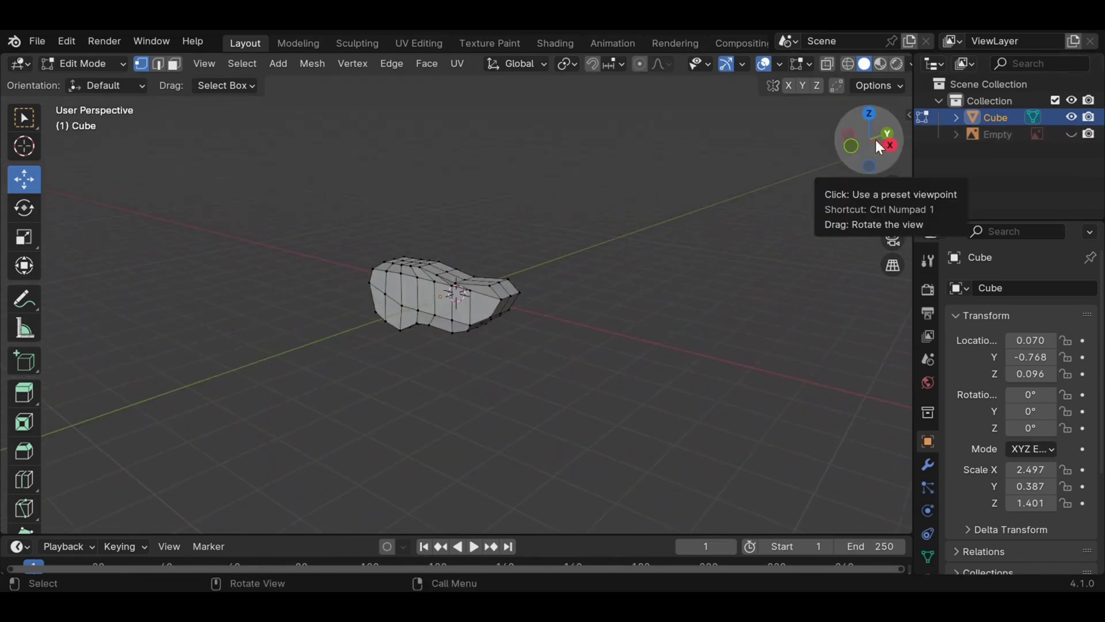
pyautogui.moveTo(869, 141)
pyautogui.mouseDown()
pyautogui.moveTo(835, 141)
pyautogui.moveTo(846, 144)
pyautogui.mouseUp()
pyautogui.click(67, 45)
pyautogui.click(150, 257)
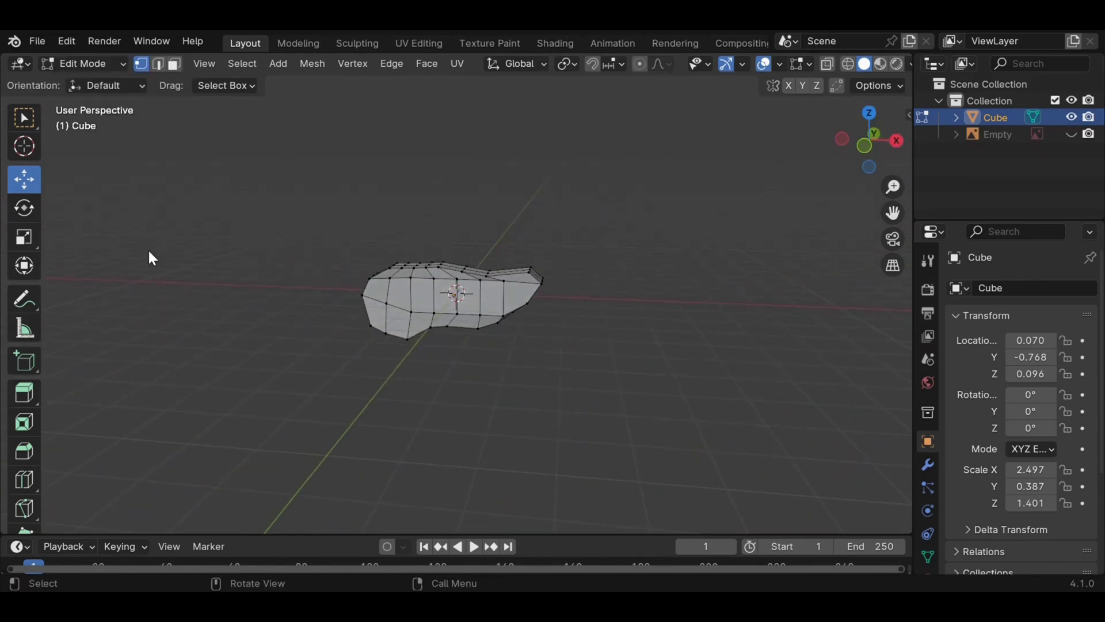
pyautogui.hotkey('ctrl', 'Tab')
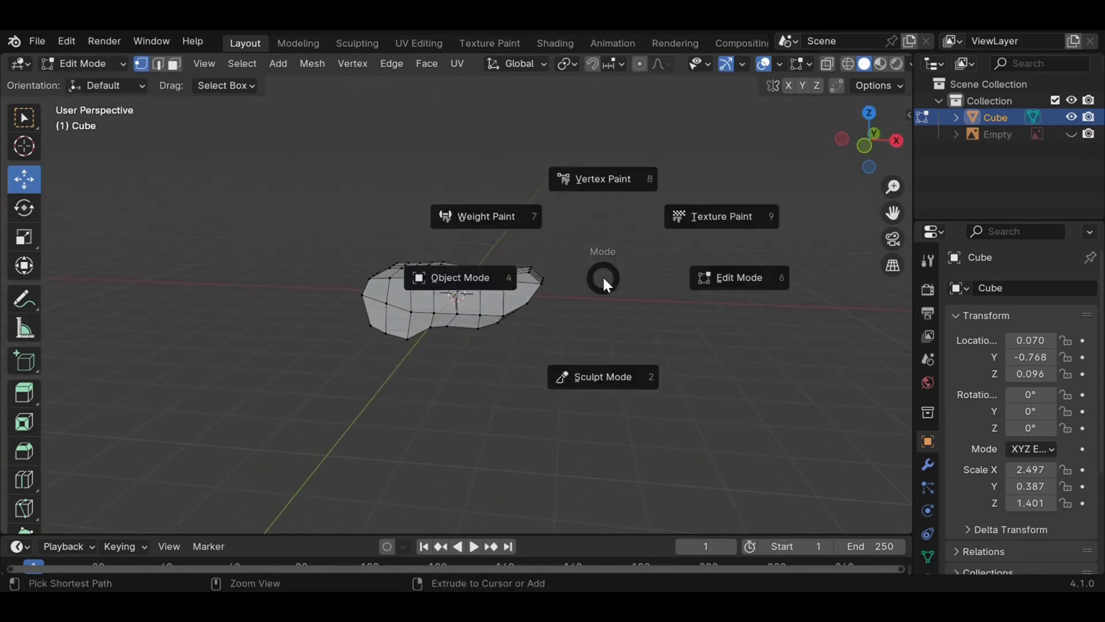
# Add a Subdivision Surface modifier (levels 1, render 2) and shade the mesh smooth
pyautogui.click(489, 277)
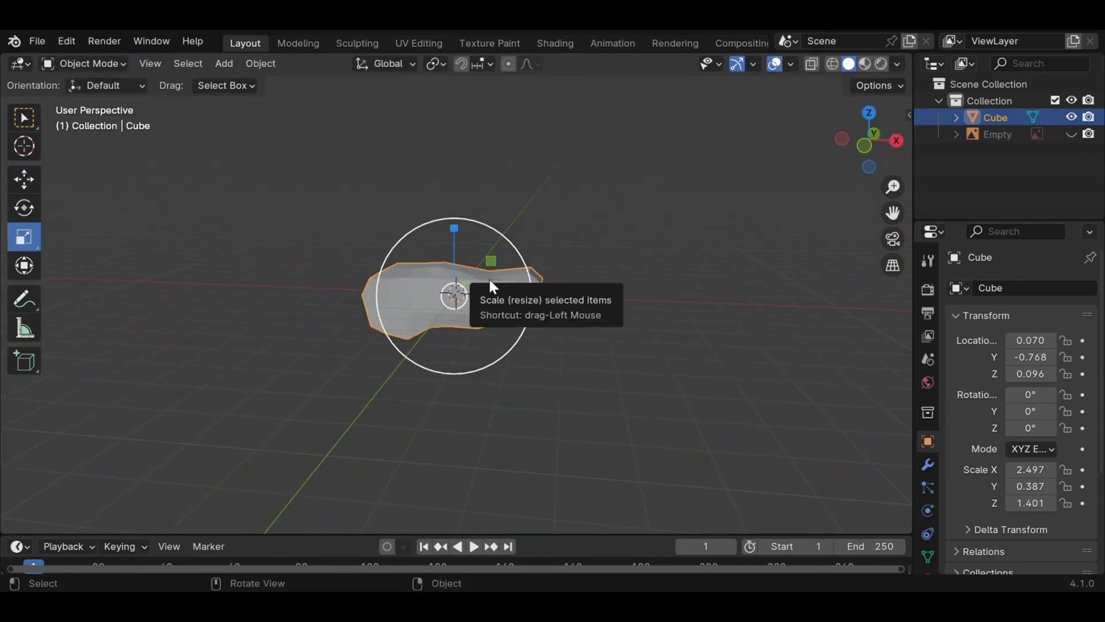
pyautogui.click(928, 464)
pyautogui.click(1031, 286)
pyautogui.moveTo(1046, 330)
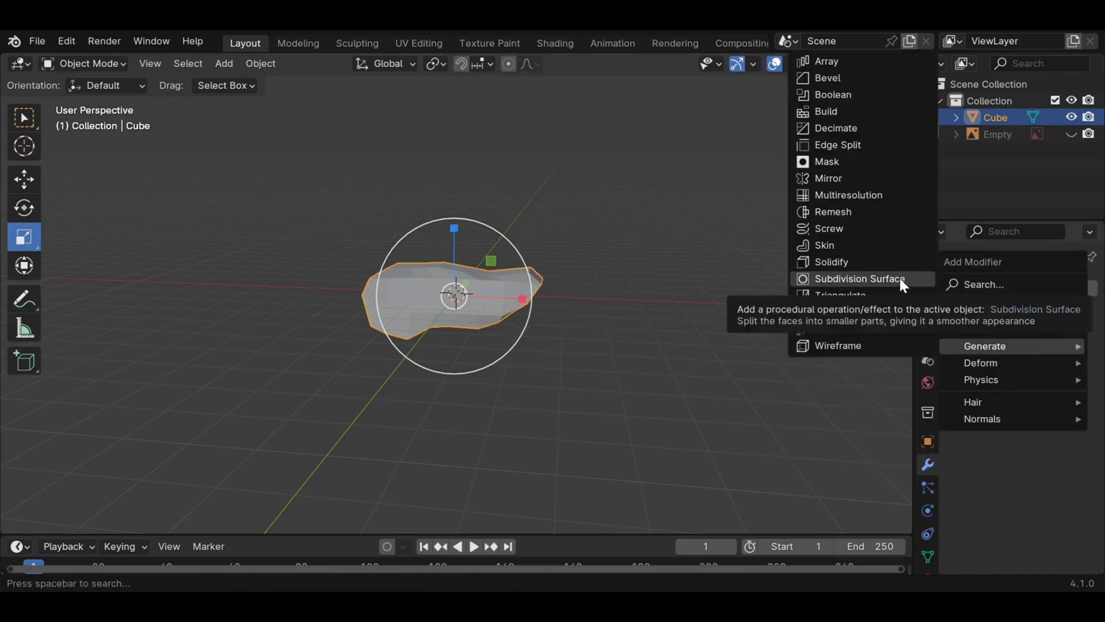
pyautogui.click(900, 278)
pyautogui.rightClick(451, 72)
pyautogui.click(455, 73)
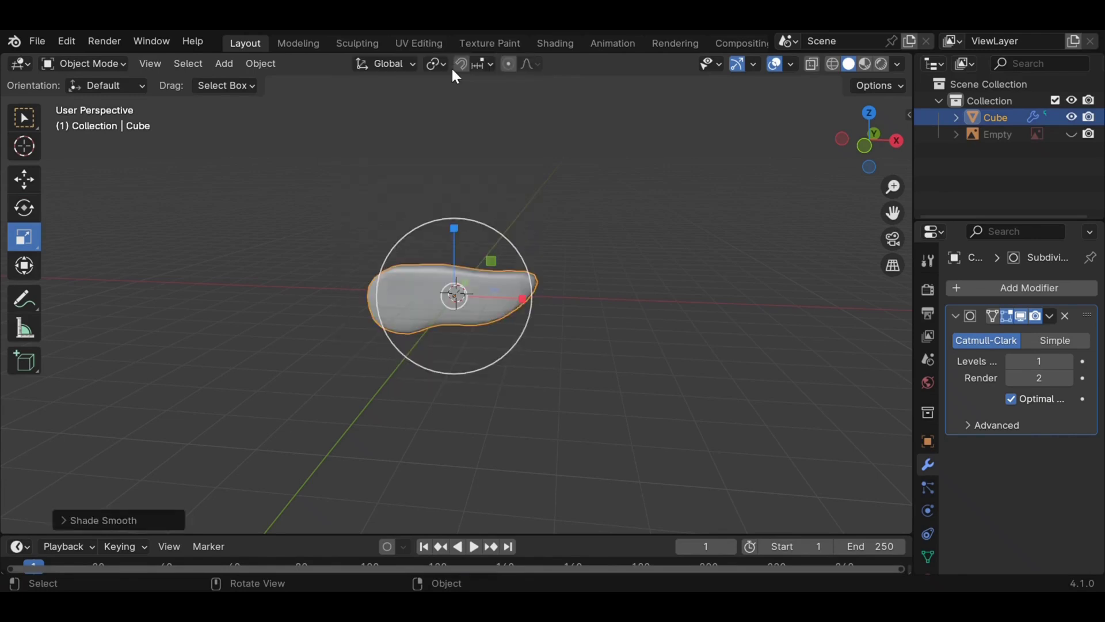
# Check the mesh in Edit Mode from top and front views, then return to Object Mode
pyautogui.moveTo(869, 141); pyautogui.dragTo(860, 142)
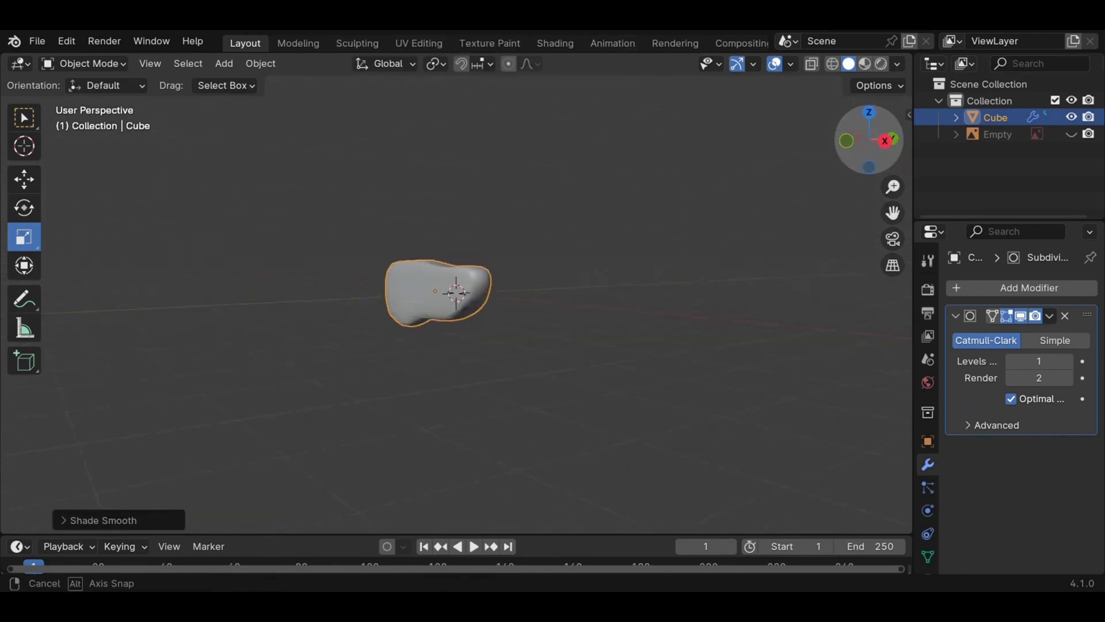
pyautogui.hotkey('ctrl', 'Tab')
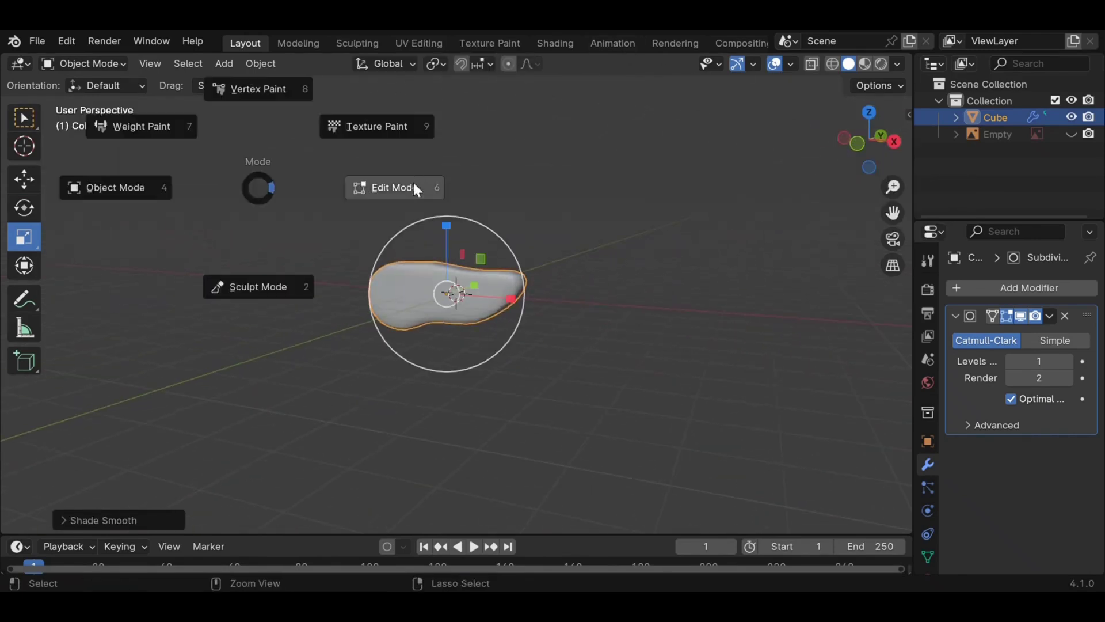
pyautogui.click(414, 182)
pyautogui.moveTo(419, 193); pyautogui.dragTo(459, 170, button='middle')
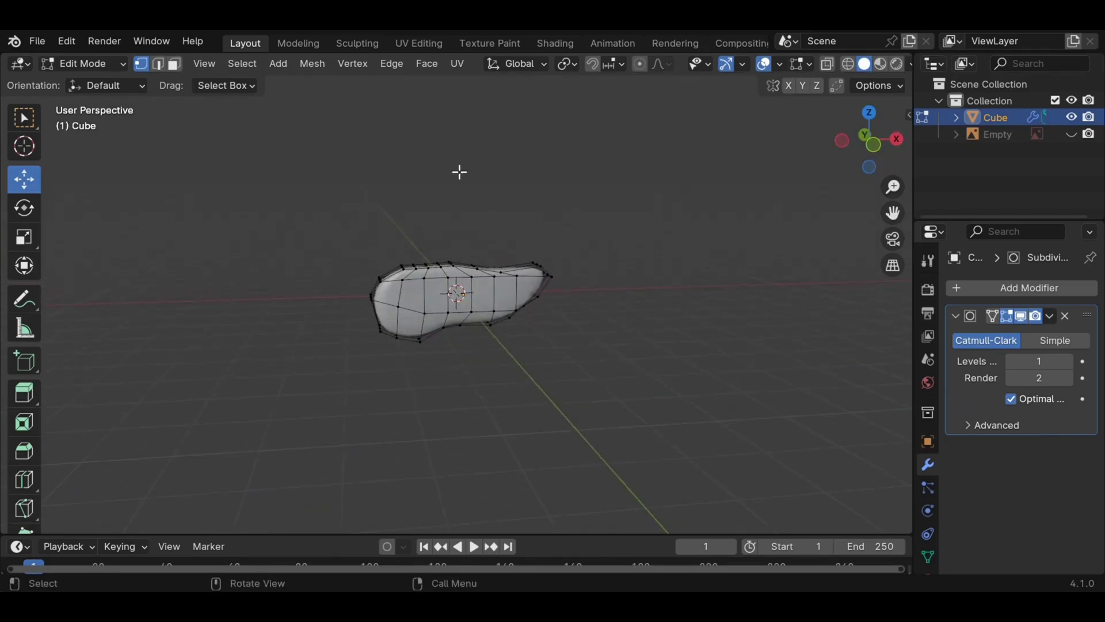
pyautogui.press('w')
pyautogui.rightClick(739, 213)
pyautogui.click(869, 116)
pyautogui.click(869, 139)
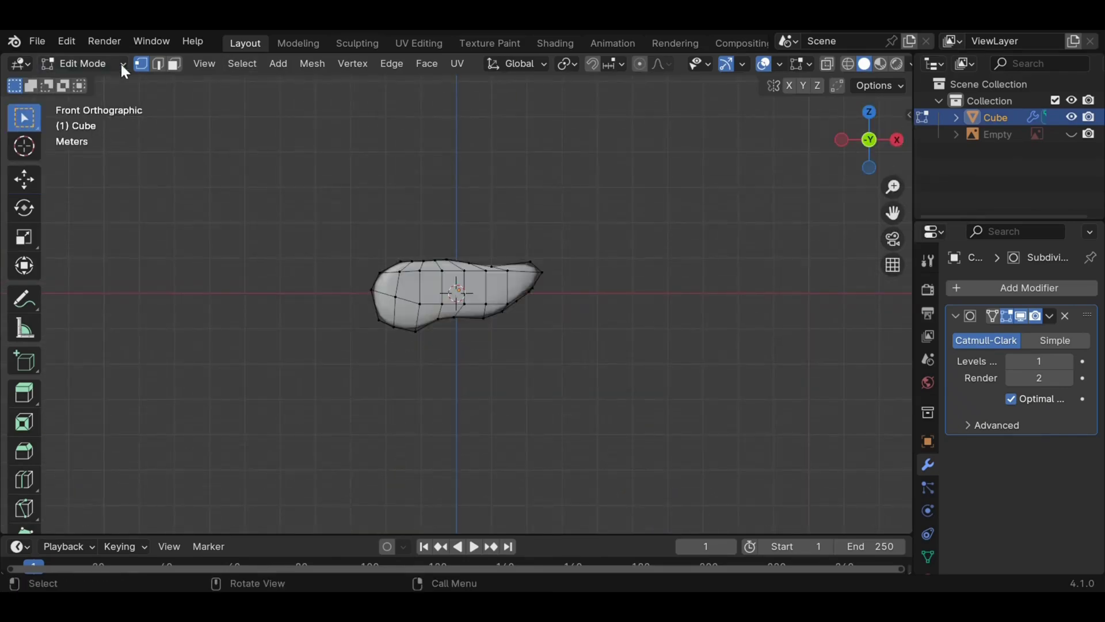
pyautogui.press('Tab')
# Create a new material with an Image Texture node (Textura.jpg) feeding Base Color
pyautogui.click(20, 64)
pyautogui.click(49, 217)
pyautogui.click(485, 64)
pyautogui.hotkey('shift', 'a')
pyautogui.write('im')
pyautogui.press('Return')
pyautogui.click(220, 340)
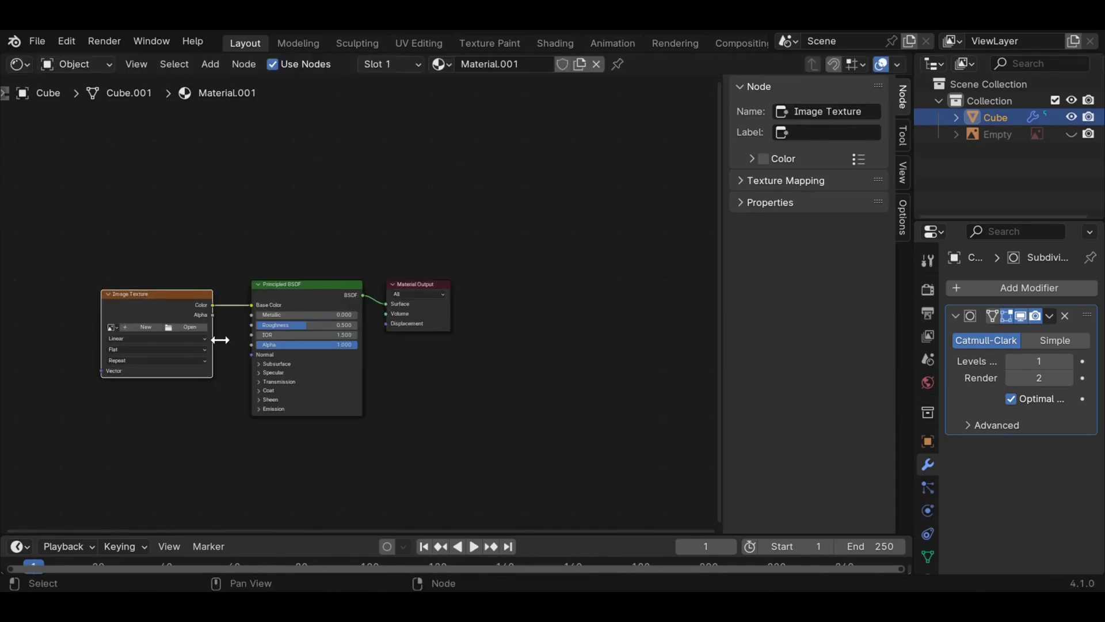
pyautogui.click(21, 63)
pyautogui.click(74, 110)
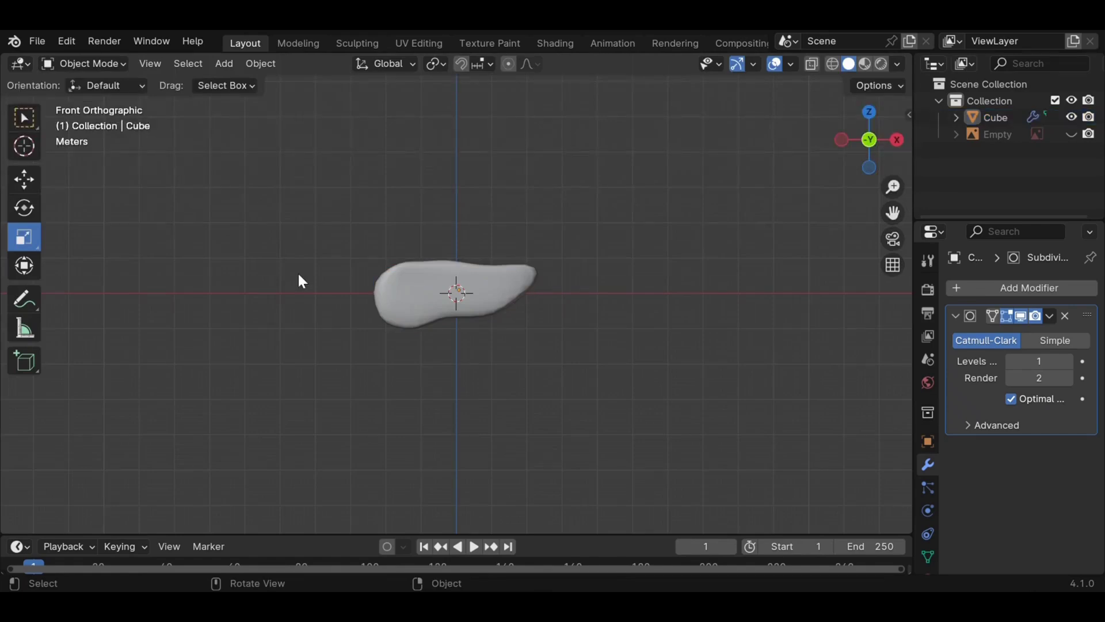
pyautogui.moveTo(860, 148); pyautogui.dragTo(856, 157)
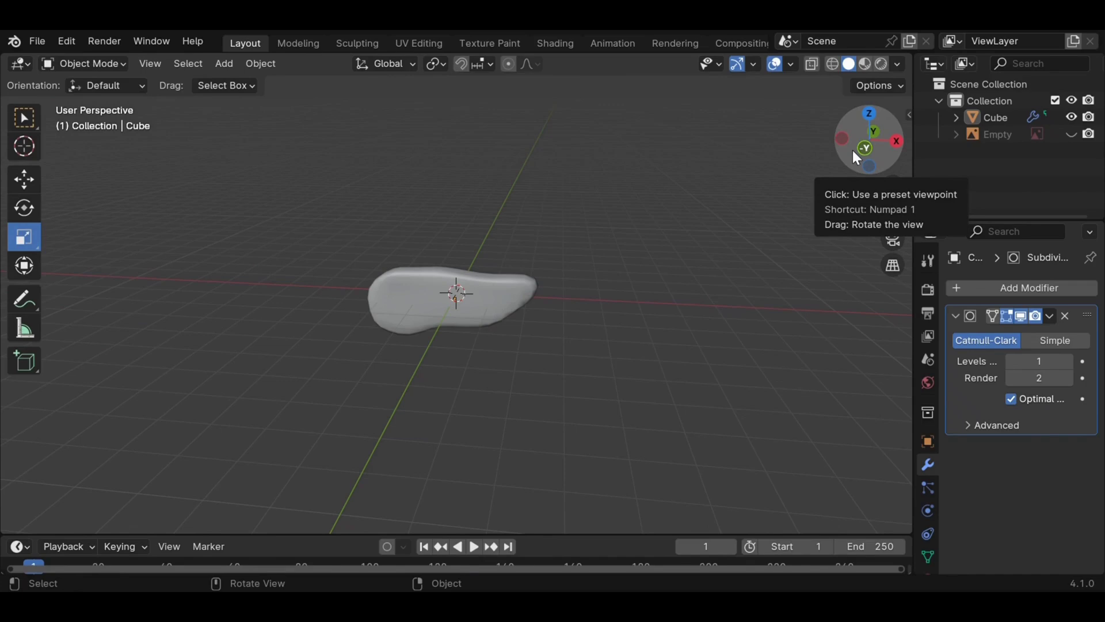
# Check the beige texture in Material Preview, then bring up the File > Export formats
pyautogui.click(869, 64)
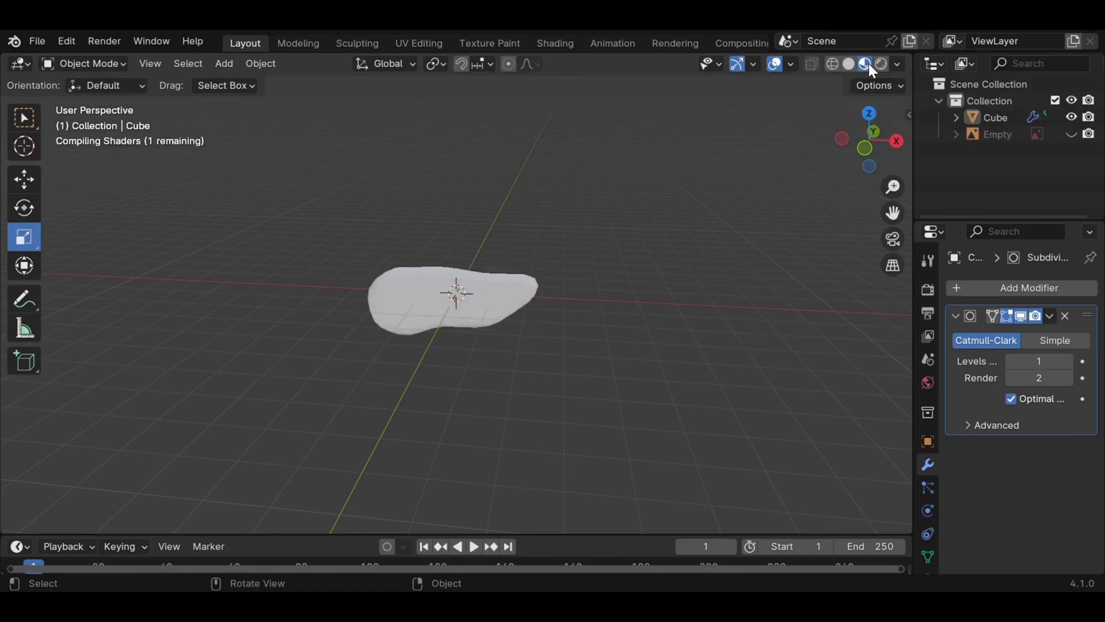
pyautogui.moveTo(721, 191)
pyautogui.mouseDown(button='middle')
pyautogui.moveTo(697, 198)
pyautogui.moveTo(727, 260)
pyautogui.mouseUp(button='middle')
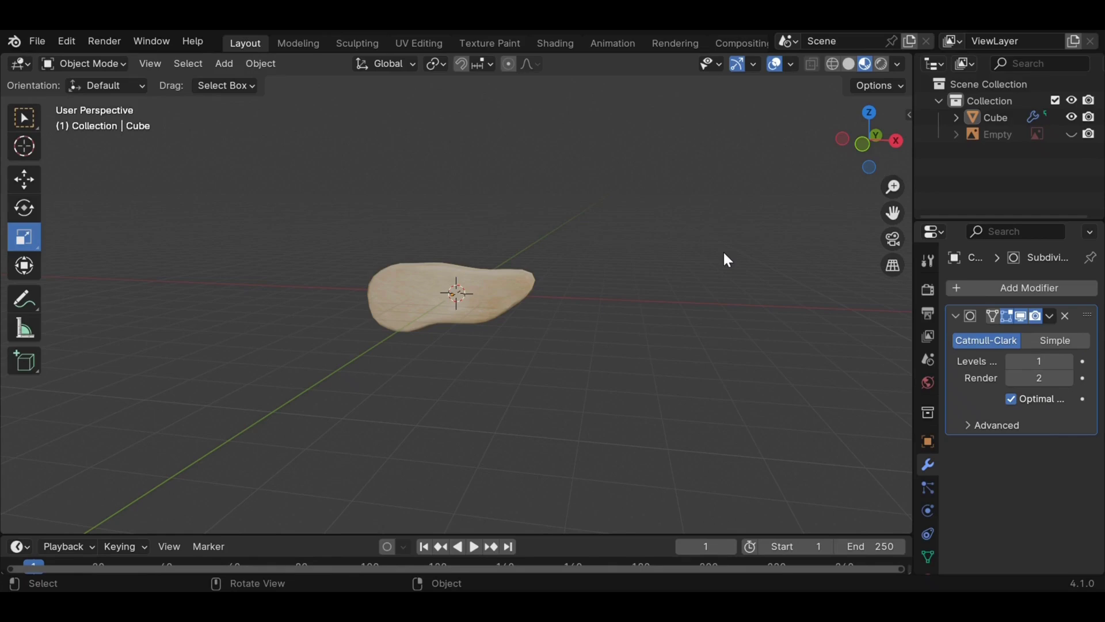
pyautogui.click(37, 42)
pyautogui.moveTo(111, 297)
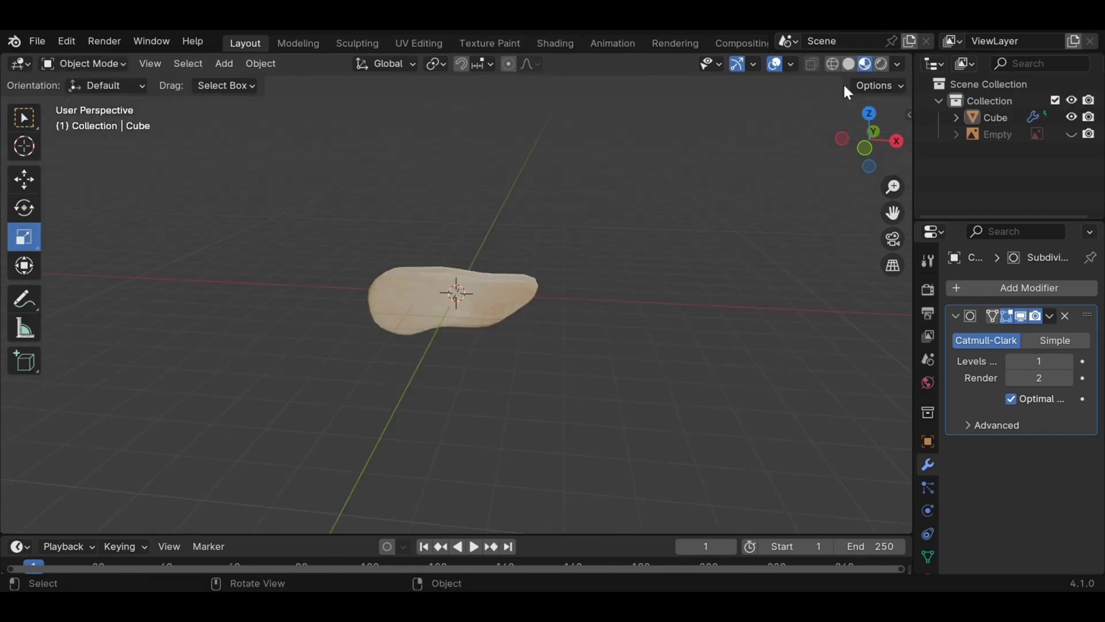
pyautogui.moveTo(849, 150)
pyautogui.mouseDown()
pyautogui.moveTo(823, 151)
pyautogui.moveTo(726, 259)
pyautogui.mouseUp()
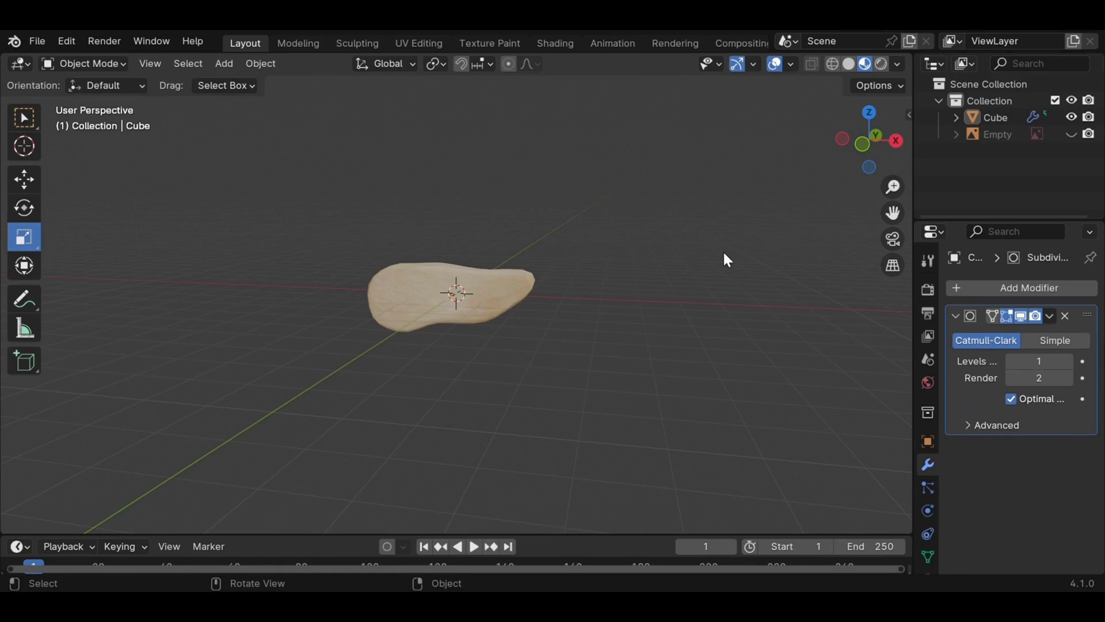
pyautogui.click(37, 42)
pyautogui.moveTo(113, 300)
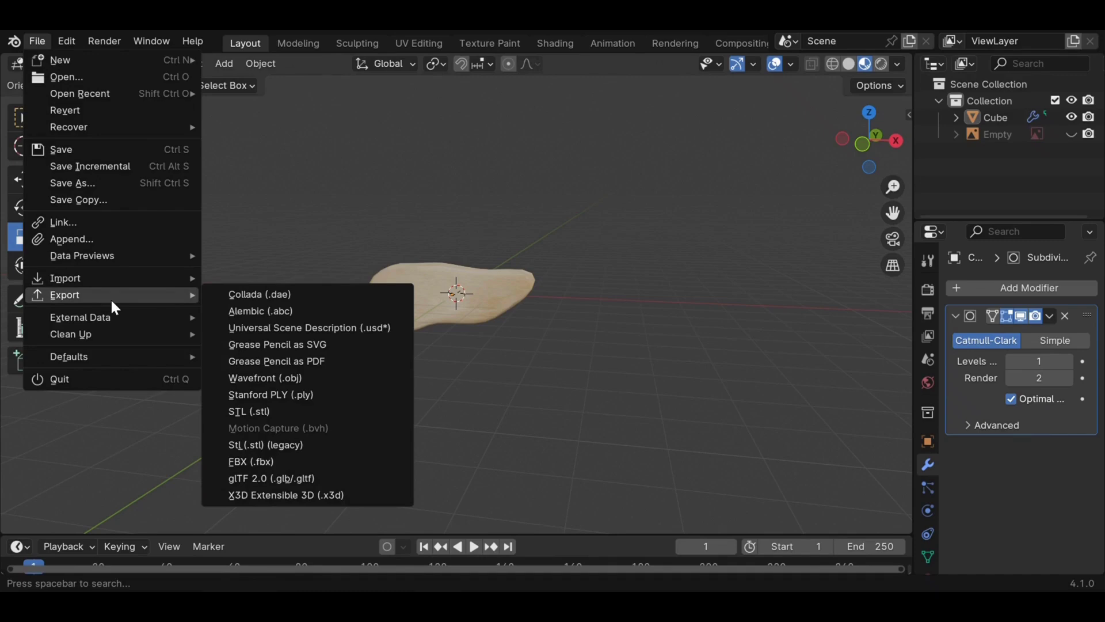
# Export the textured model as an FBX file named pancreas
pyautogui.click(253, 463)
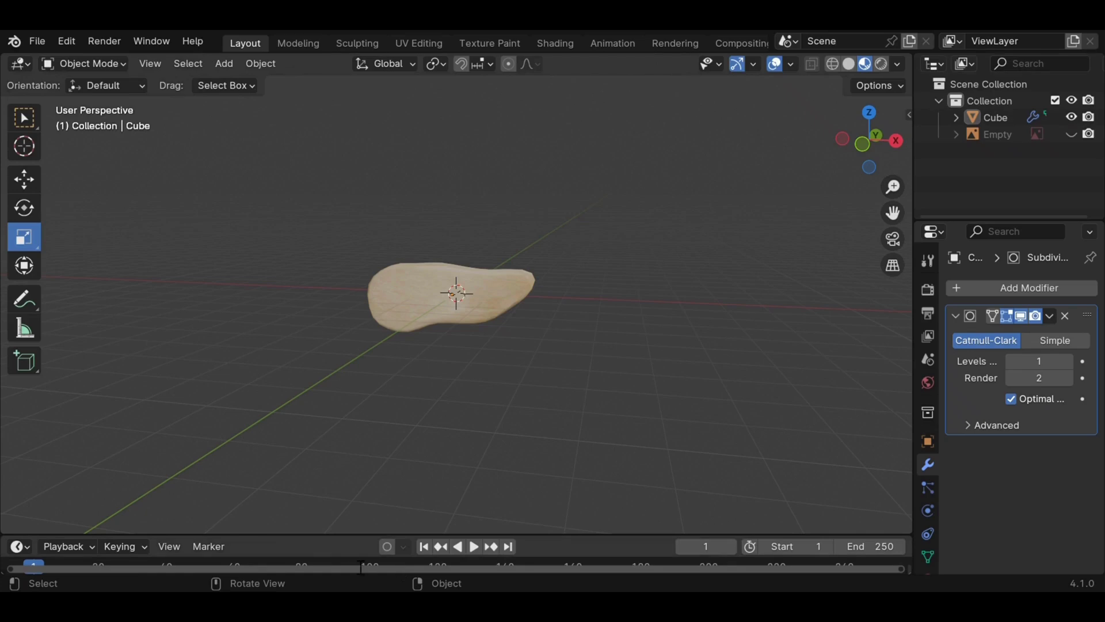
pyautogui.moveTo(869, 141); pyautogui.dragTo(876, 137)
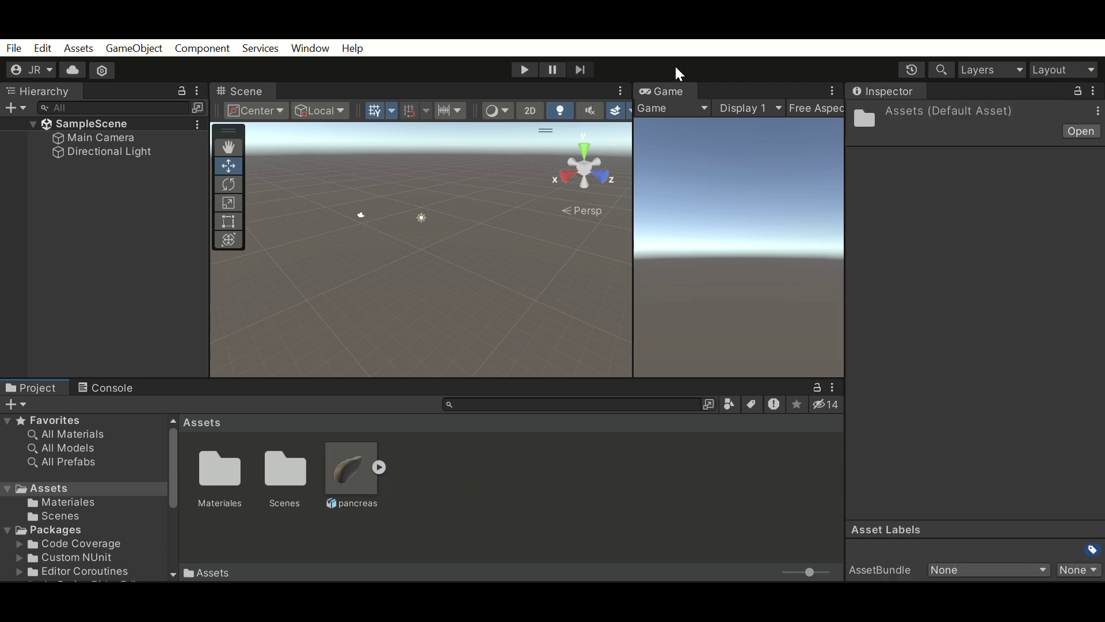
# Move Materiales and pancreas into a new Modelados folder and drag pancreas into the Hierarchy
pyautogui.hotkey('ctrl', 'shift', 'n')
pyautogui.write('Modelados')
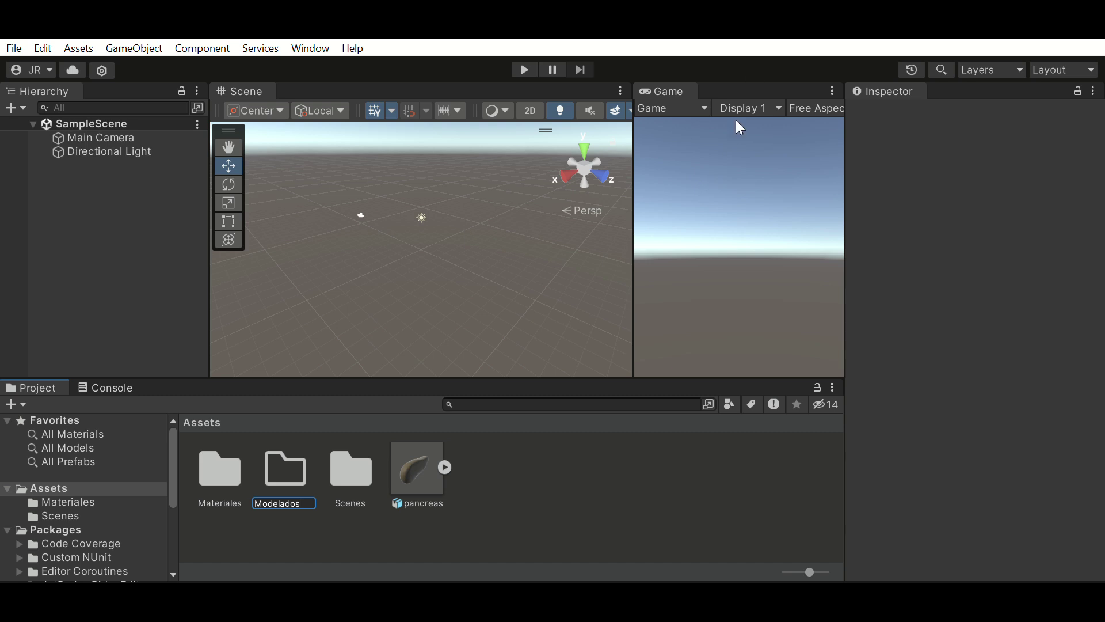
pyautogui.click(220, 469)
pyautogui.keyDown('ctrl'); pyautogui.click(417, 469); pyautogui.keyUp('ctrl')
pyautogui.moveTo(417, 469); pyautogui.dragTo(286, 469)
pyautogui.doubleClick(220, 469)
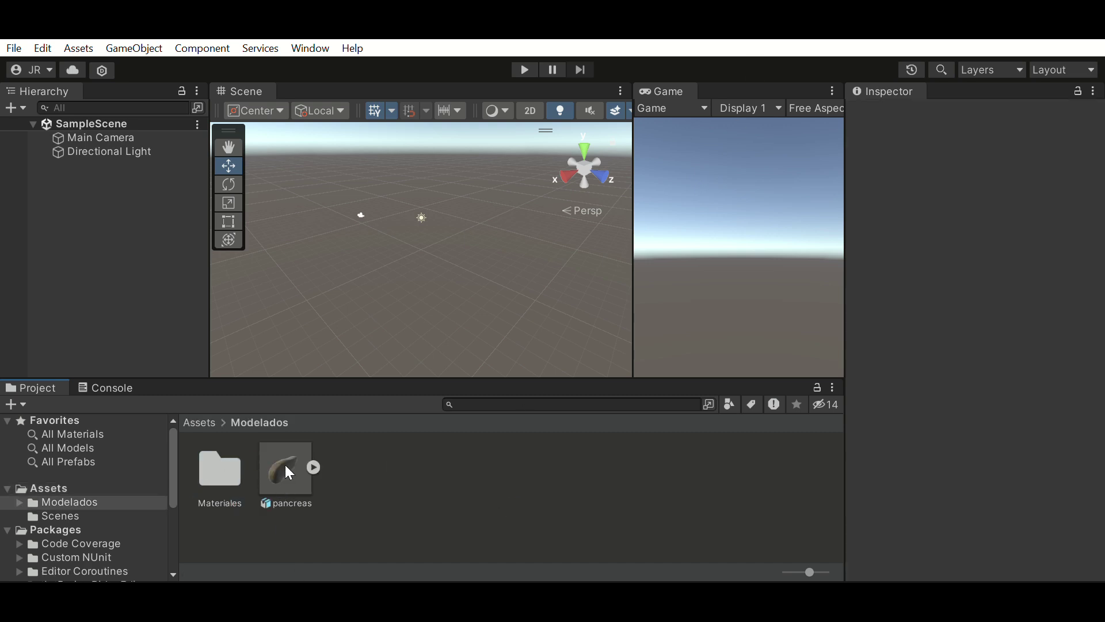
pyautogui.moveTo(286, 464); pyautogui.dragTo(66, 169)
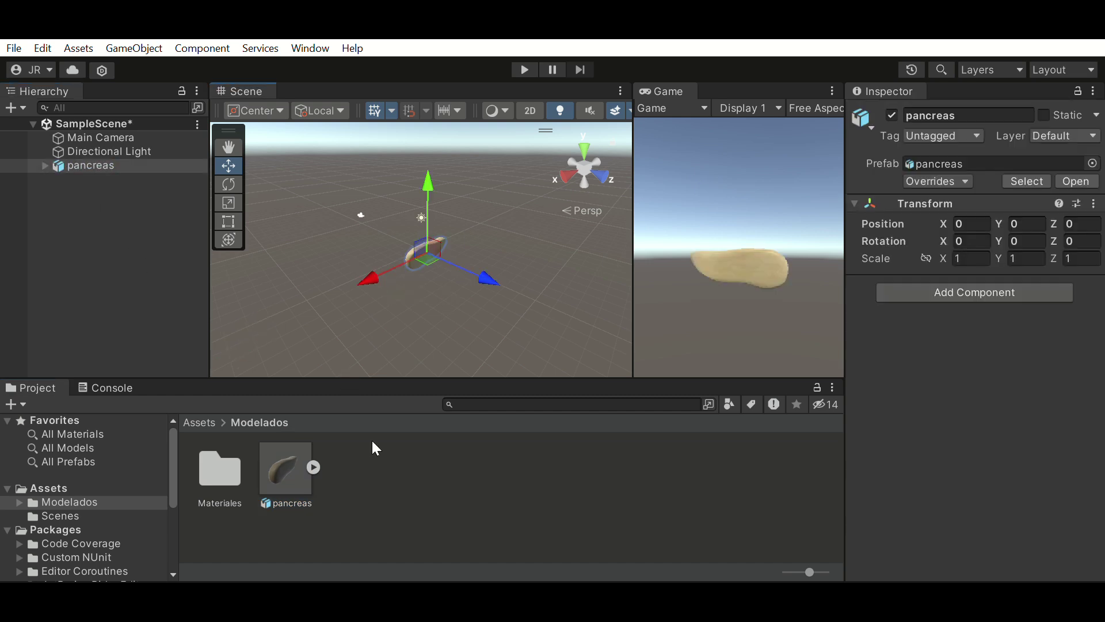
pyautogui.click(98, 183)
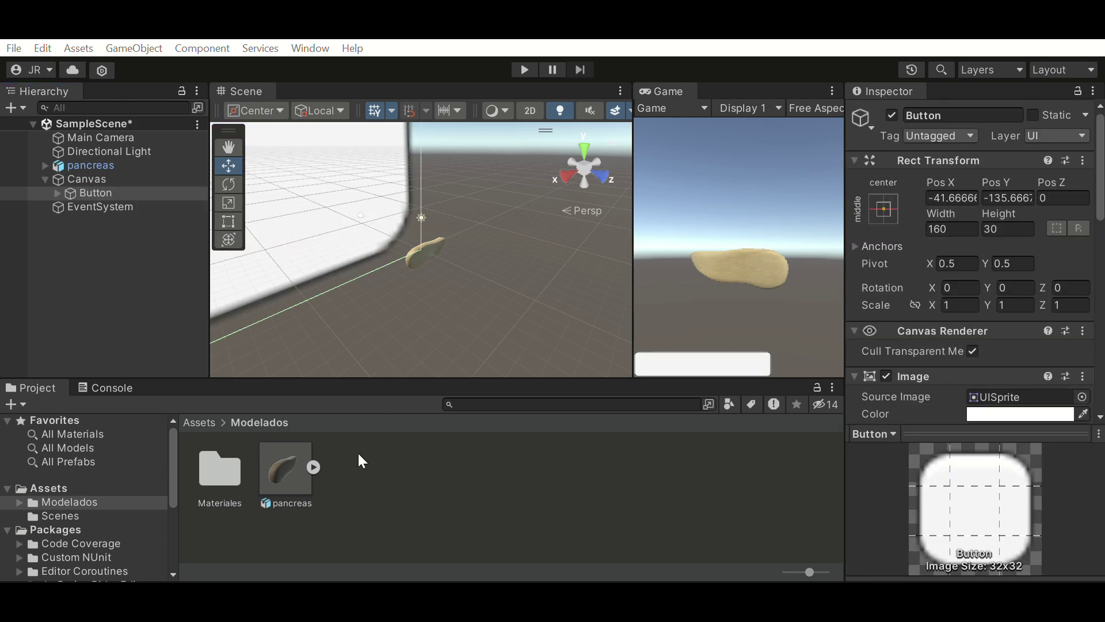
# Frame the new Button and then the pancreas in the Scene view to inspect them
pyautogui.scroll(-5, 412, 267)
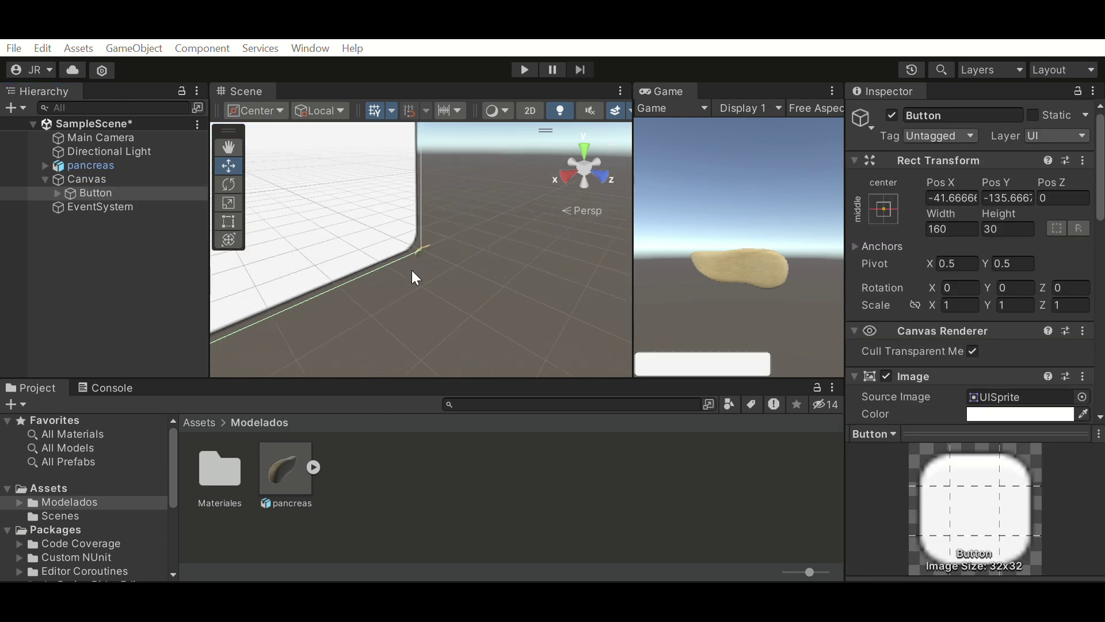
pyautogui.press('f')
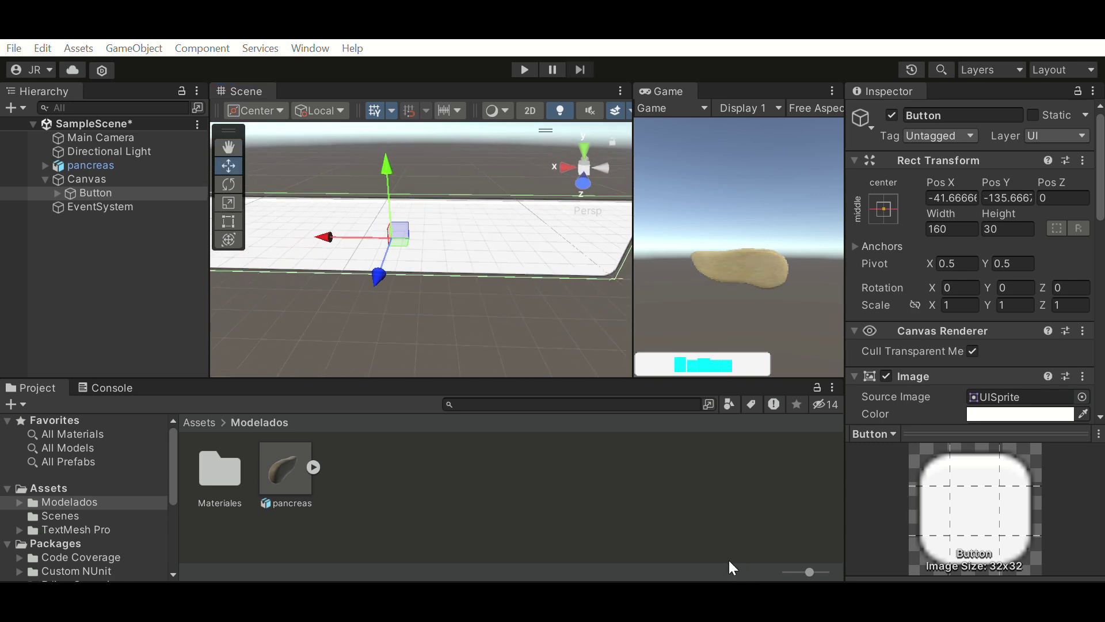
pyautogui.press('q')
pyautogui.keyDown('alt'); pyautogui.moveTo(464, 255); pyautogui.dragTo(486, 209); pyautogui.keyUp('alt')
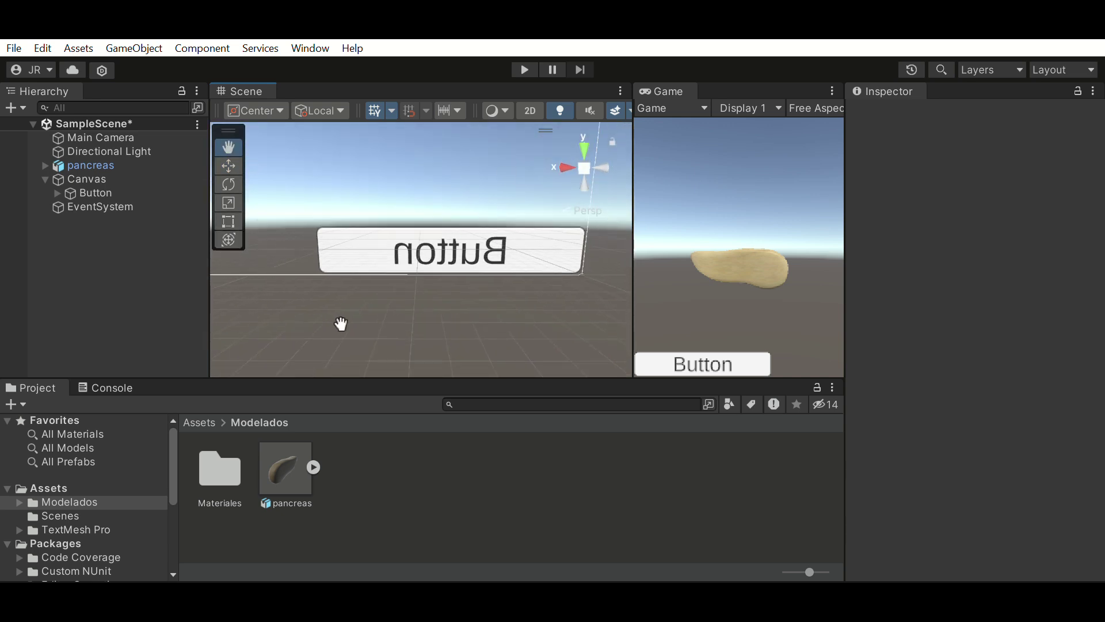
pyautogui.click(115, 164)
pyautogui.press('f')
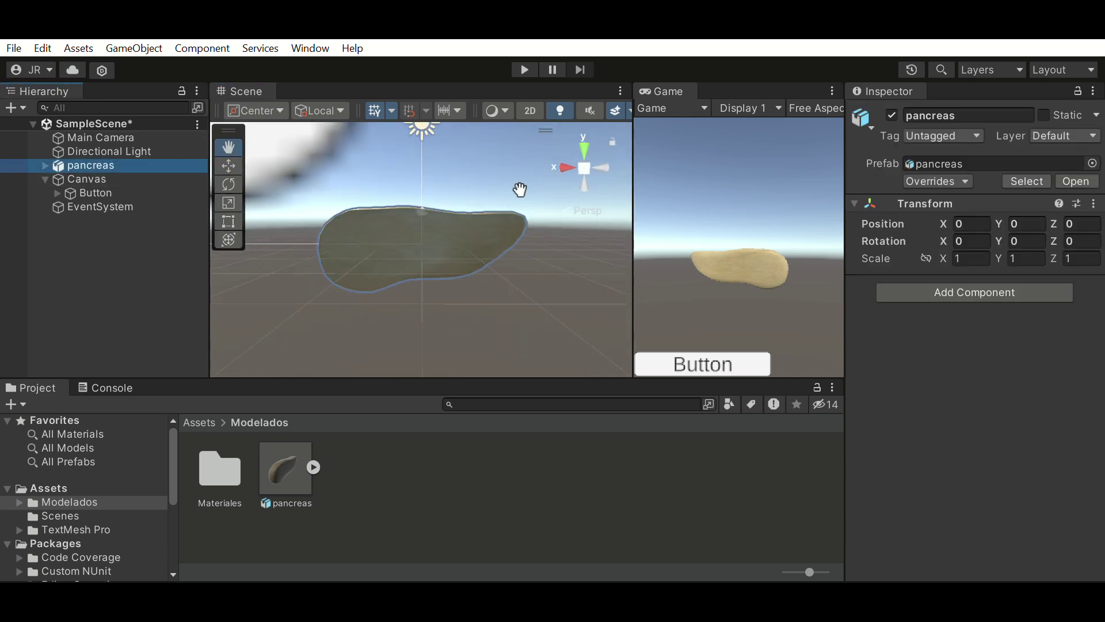
pyautogui.moveTo(518, 188); pyautogui.dragTo(845, 286, button='right')
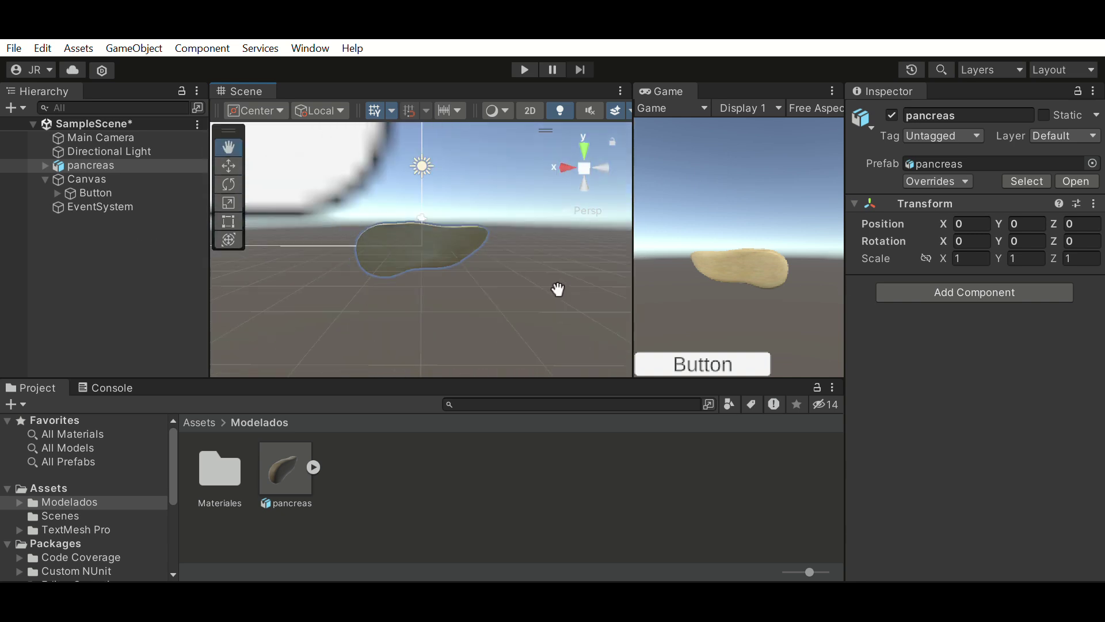
pyautogui.moveTo(845, 286); pyautogui.dragTo(565, 214, button='right')
# Raise the Main Camera to Y 2.07, then turn the Scene view toward the button
pyautogui.press('w')
pyautogui.click(465, 215)
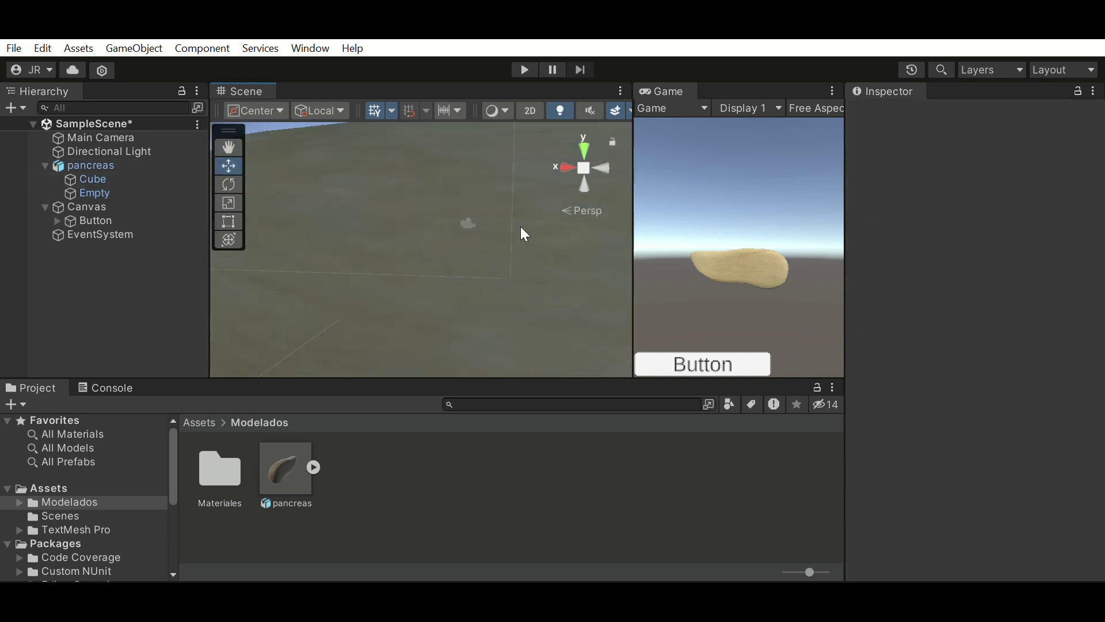
pyautogui.press('q')
pyautogui.doubleClick(100, 138)
pyautogui.moveTo(426, 214); pyautogui.dragTo(464, 190, button='right')
pyautogui.press('w')
pyautogui.moveTo(464, 185); pyautogui.dragTo(461, 171)
pyautogui.click(433, 316)
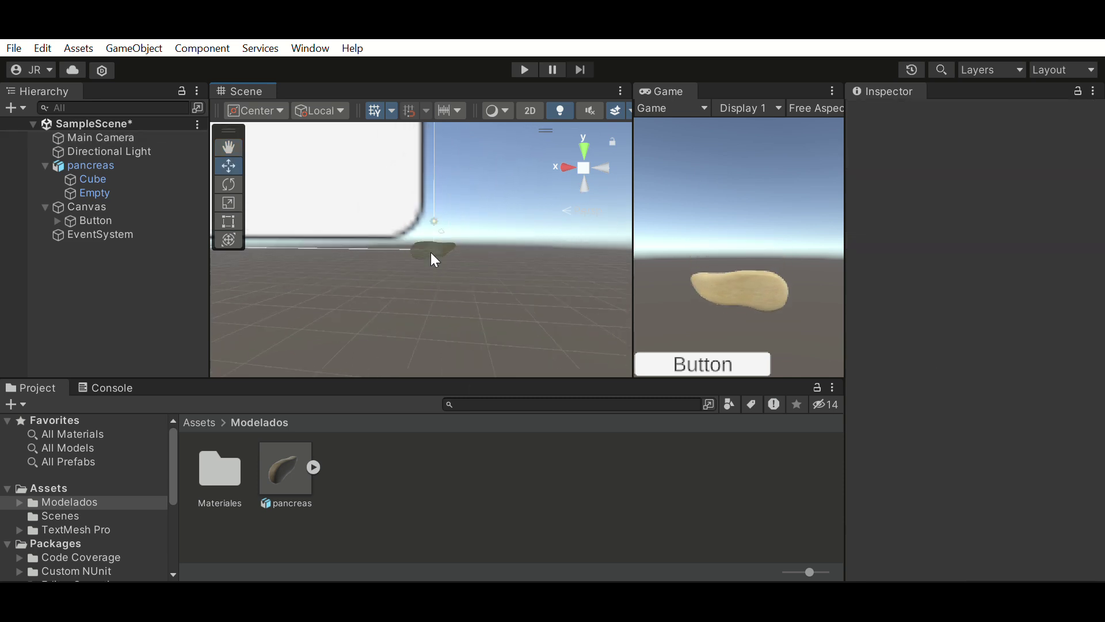
pyautogui.moveTo(431, 252); pyautogui.dragTo(474, 272, button='right')
pyautogui.click(357, 208)
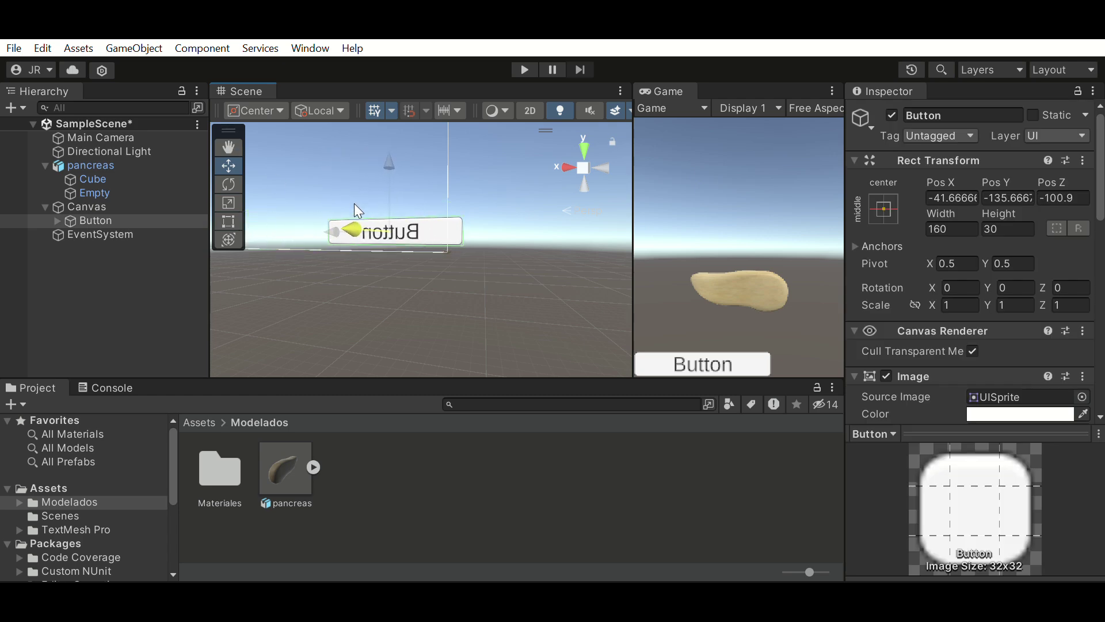
# Drag the Button up to the top of the game view
pyautogui.click(353, 211)
pyautogui.moveTo(313, 240); pyautogui.dragTo(496, 239, button='right')
pyautogui.click(496, 239)
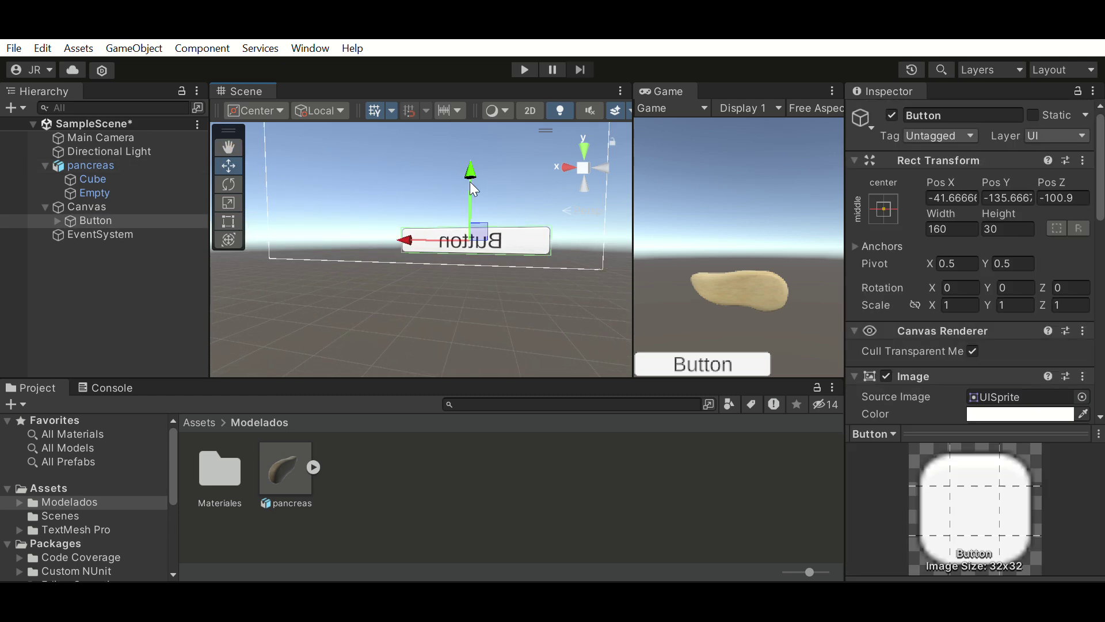
pyautogui.click(473, 241)
pyautogui.click(407, 239)
pyautogui.click(408, 238)
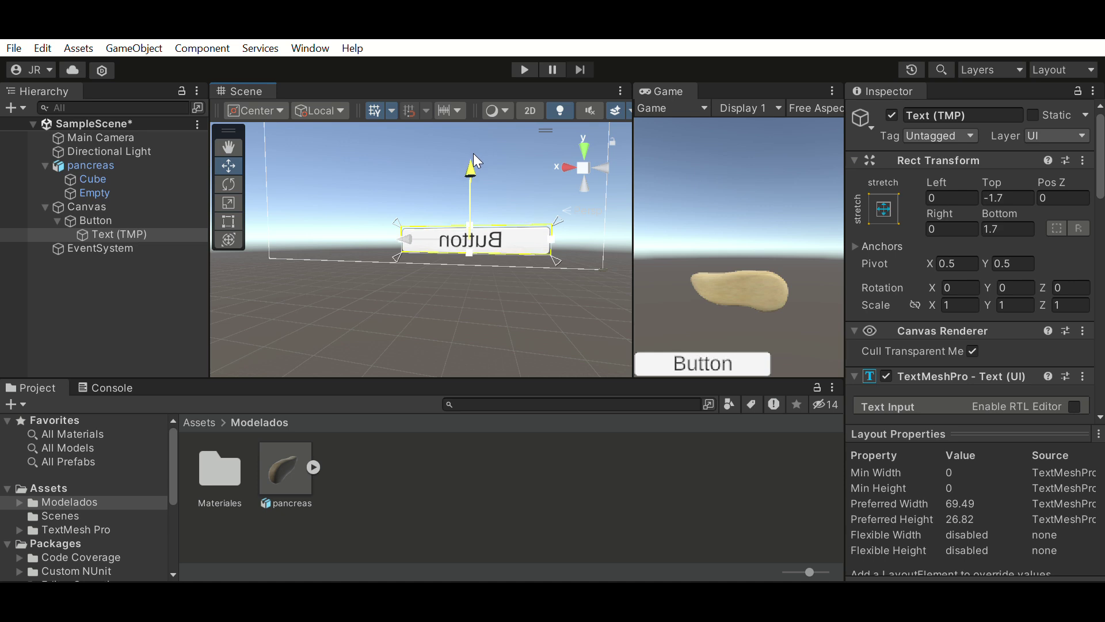
pyautogui.click(408, 239)
pyautogui.click(408, 239)
pyautogui.moveTo(408, 239); pyautogui.dragTo(407, 95)
pyautogui.scroll(-3, 458, 136)
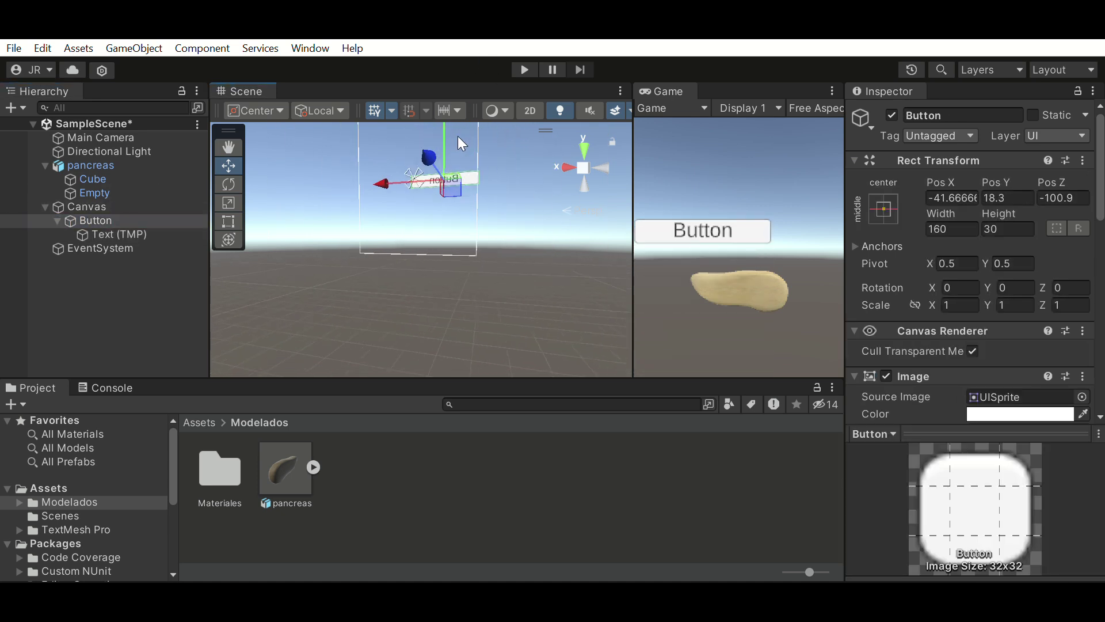
pyautogui.moveTo(458, 136); pyautogui.dragTo(441, 110)
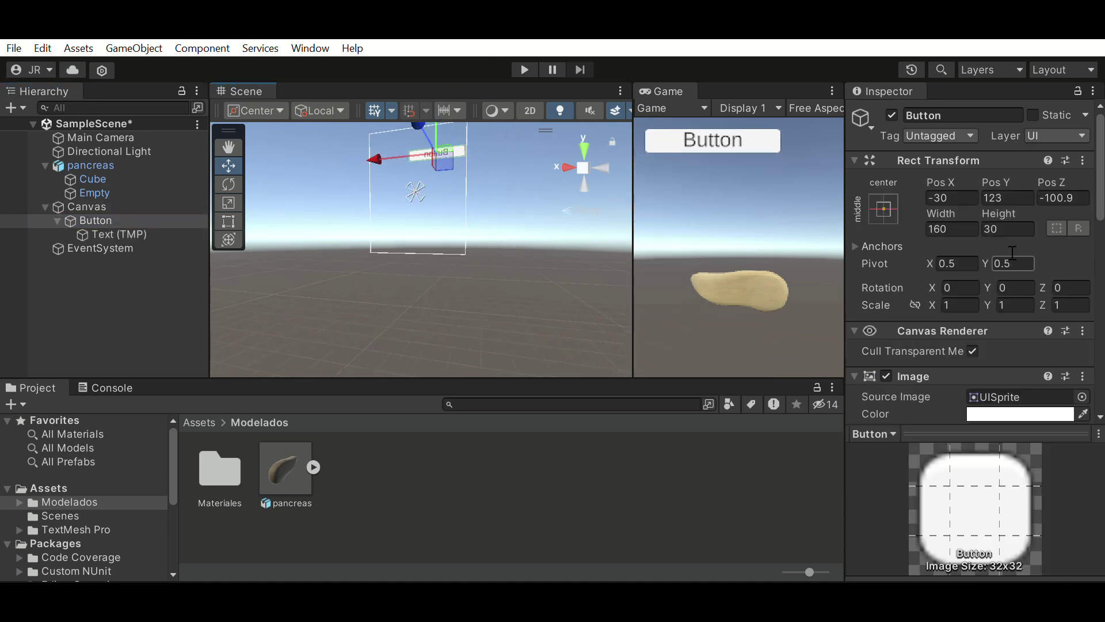
# Change the button's Text (TMP) label to 'Play Stop'
pyautogui.click(119, 234)
pyautogui.scroll(-3, 945, 331)
pyautogui.doubleClick(946, 331)
pyautogui.write('Play Stop')
pyautogui.scroll(3, 979, 138)
# Set the button's Image colour to gold
pyautogui.click(95, 221)
pyautogui.click(1020, 414)
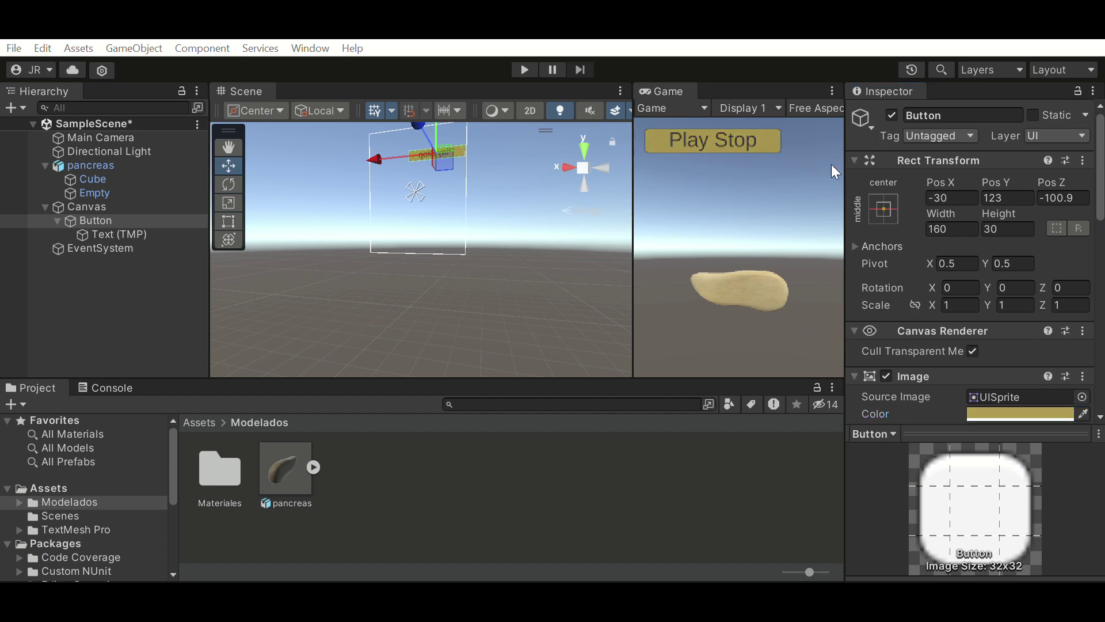
pyautogui.scroll(-5, 990, 154)
pyautogui.scroll(-5, 990, 150)
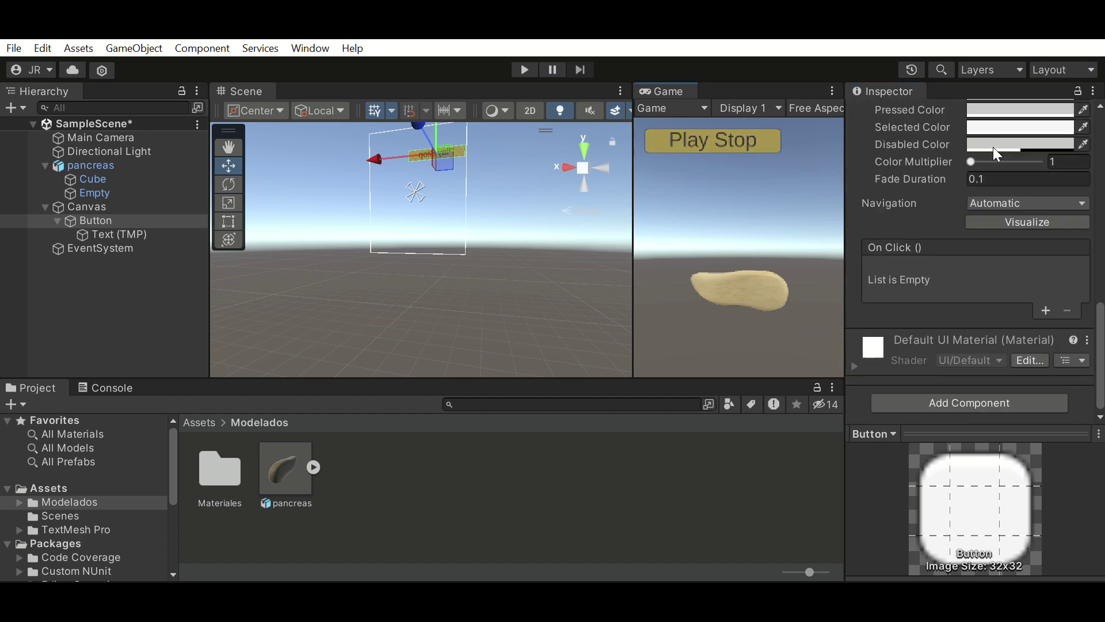
pyautogui.scroll(15, 1099, 132)
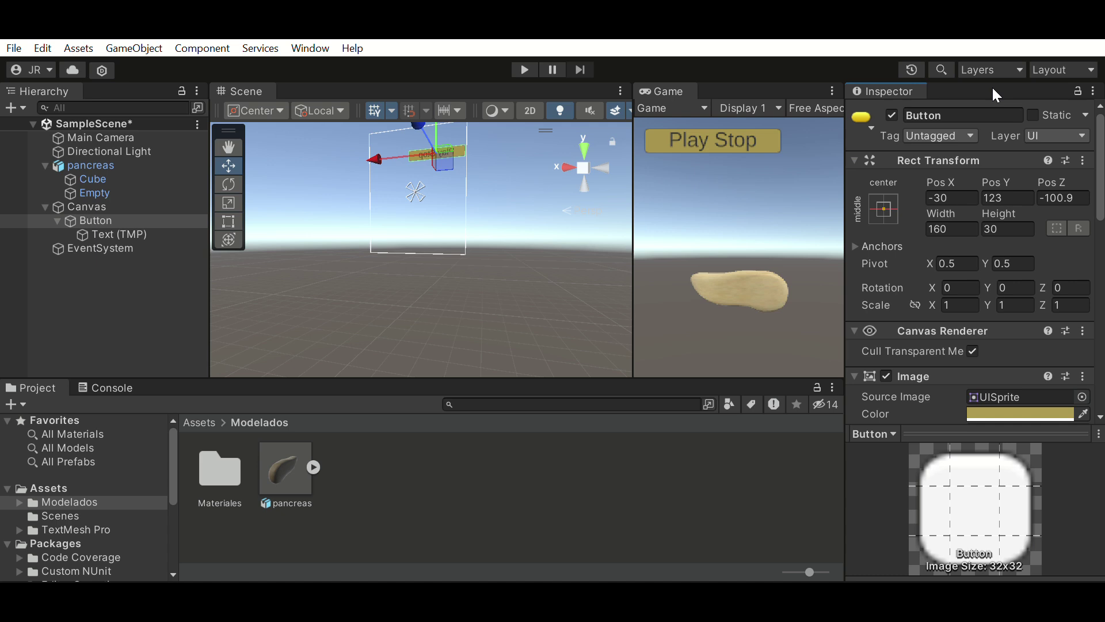
pyautogui.click(95, 220)
# Rename the button object 'Play Stop' and duplicate it twice
pyautogui.write('Play Stop')
pyautogui.press('Return')
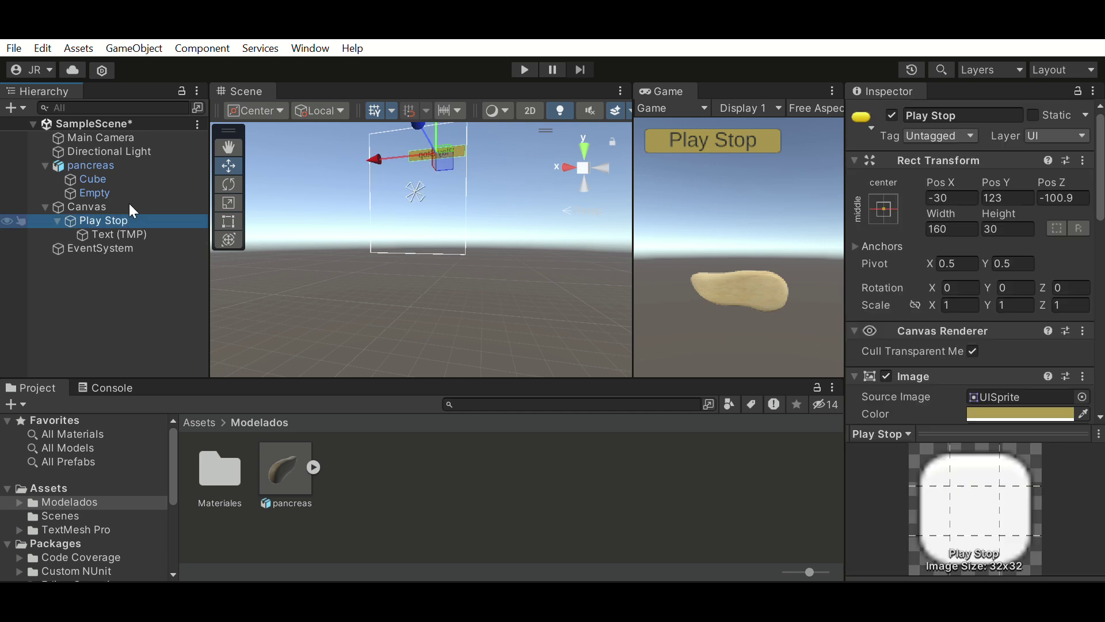
pyautogui.press('Left')
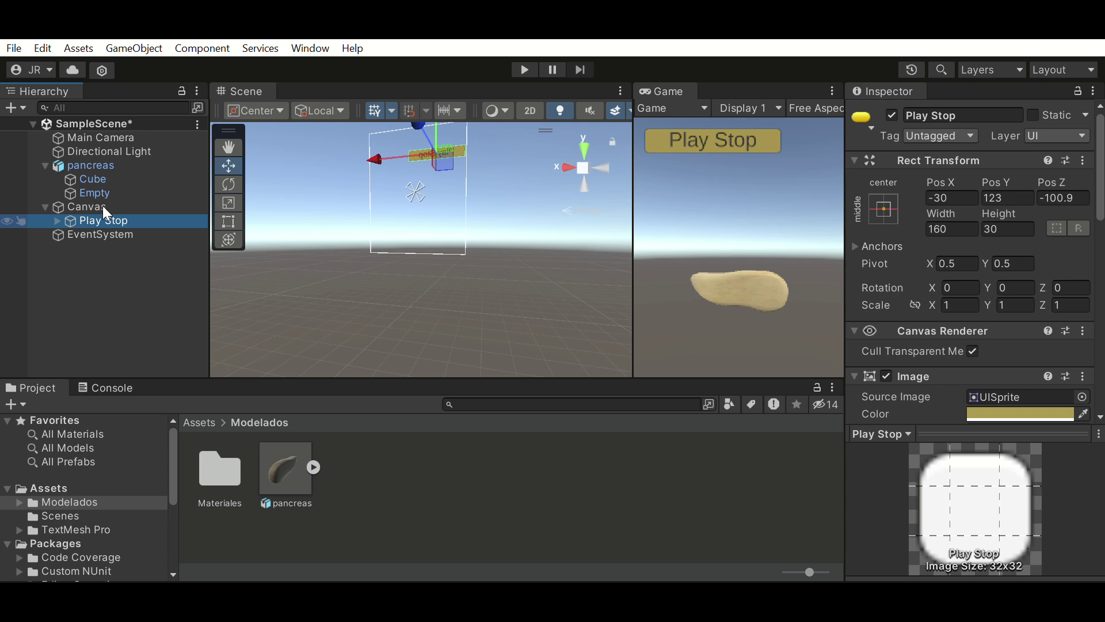
pyautogui.hotkey('ctrl', 'd')
pyautogui.hotkey('ctrl', 'd')
pyautogui.press('Up')
# Rename the first copy 'Girar' and change its label text to 'Girar'
pyautogui.press('F2')
pyautogui.write('Girar')
pyautogui.press('Return')
pyautogui.click(57, 235)
pyautogui.click(115, 249)
pyautogui.scroll(-3, 973, 259)
pyautogui.moveTo(914, 266); pyautogui.dragTo(885, 261)
pyautogui.press('BackSpace')
pyautogui.press('BackSpace')
pyautogui.press('BackSpace')
pyautogui.write('Girar')
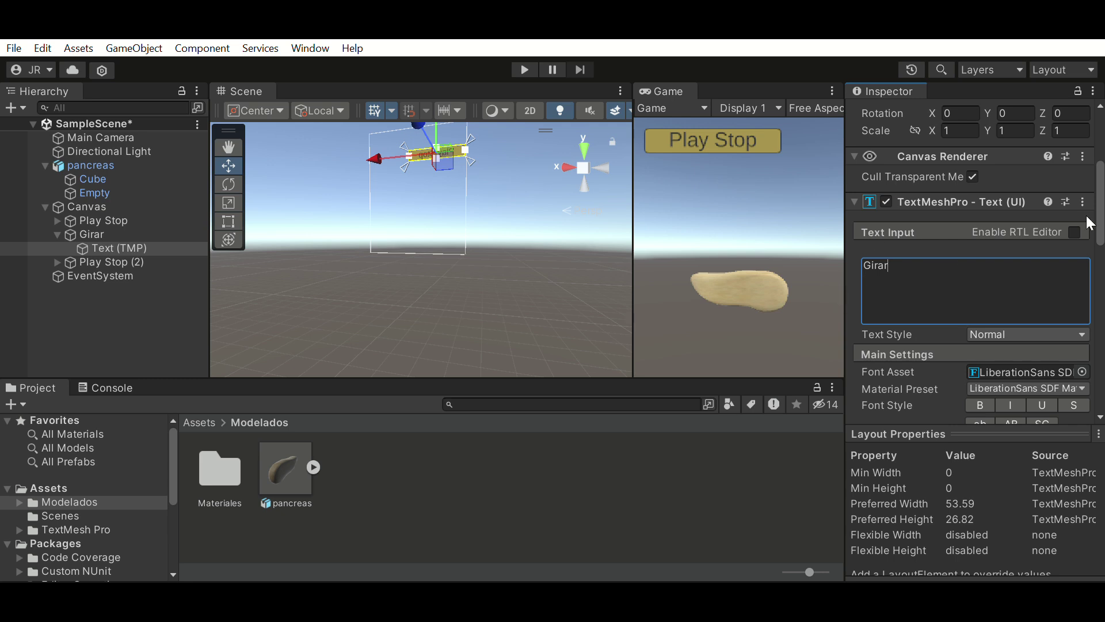
# Move the Girar button below Play Stop
pyautogui.moveTo(284, 240); pyautogui.dragTo(633, 315, button='middle')
pyautogui.click(506, 268)
pyautogui.press('w')
pyautogui.moveTo(523, 198); pyautogui.dragTo(522, 228)
pyautogui.click(57, 234)
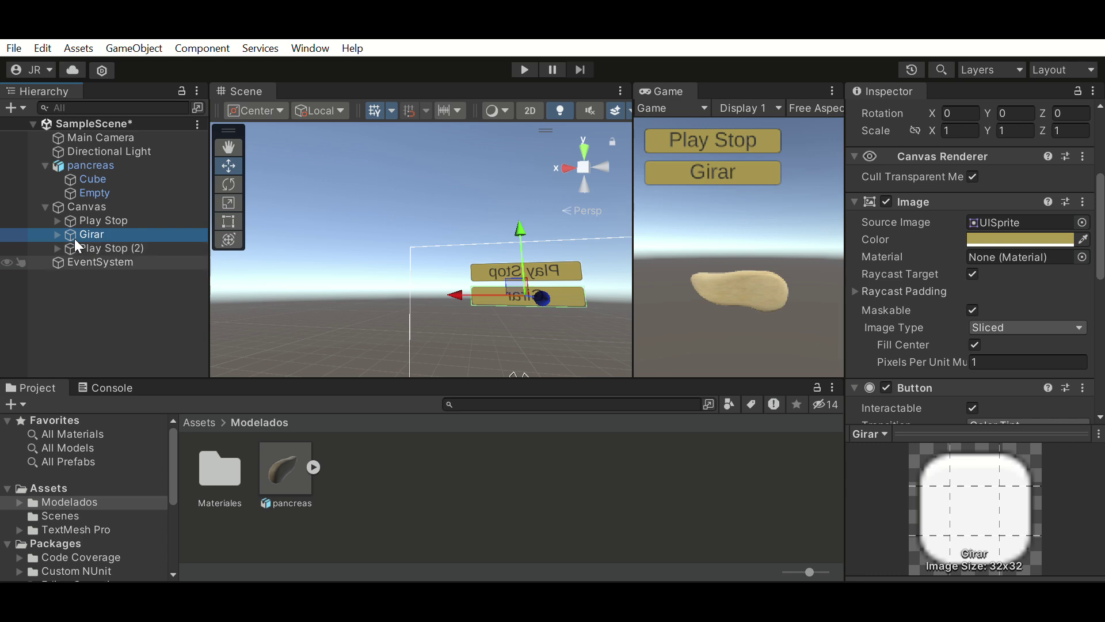
# Rename the second copy 'Secretar' and change its label text to 'Secretar'
pyautogui.click(92, 248)
pyautogui.press('F2')
pyautogui.write('Secretar')
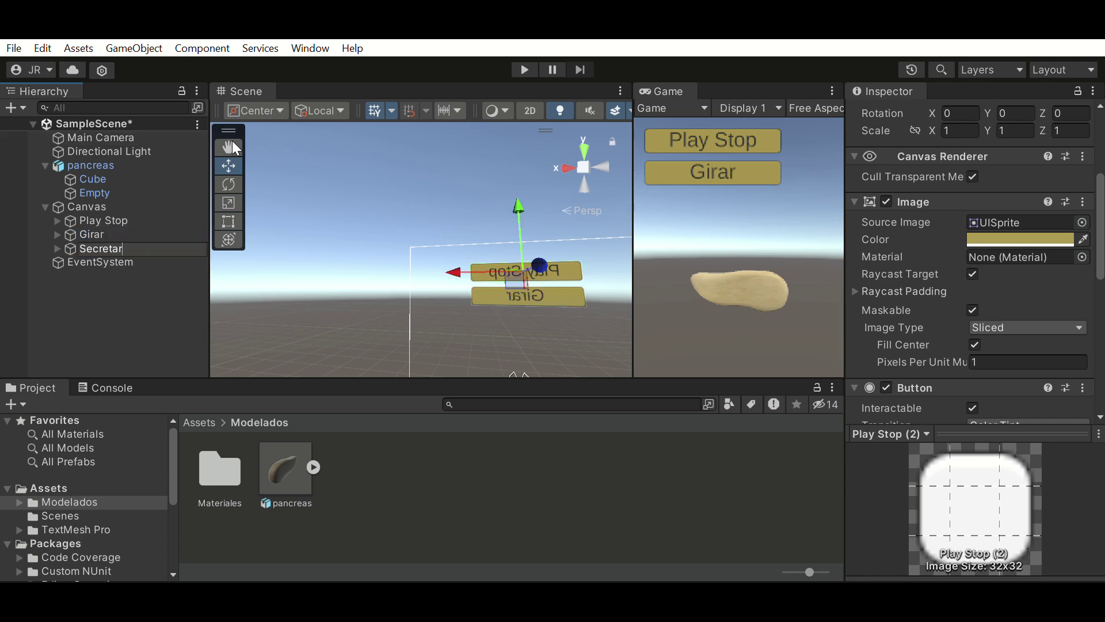
pyautogui.press('Return')
pyautogui.click(56, 248)
pyautogui.click(115, 262)
pyautogui.click(874, 269)
pyautogui.write('Secretar')
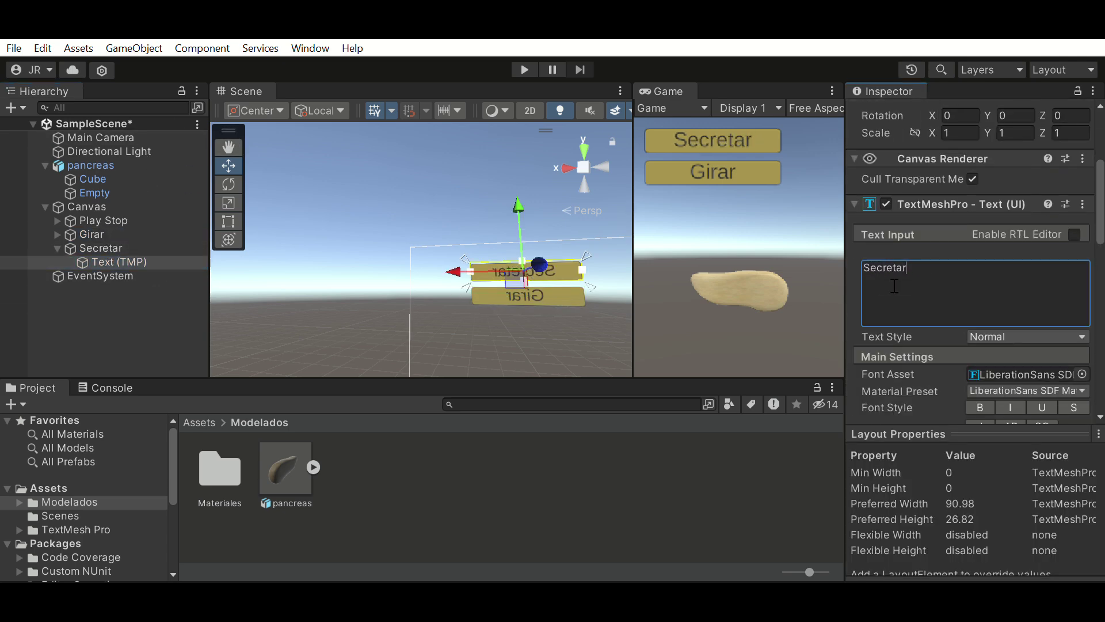
# Move the Secretar button below Girar and collapse the Canvas and pancreas entries
pyautogui.click(86, 248)
pyautogui.click(56, 248)
pyautogui.moveTo(517, 214); pyautogui.dragTo(513, 236)
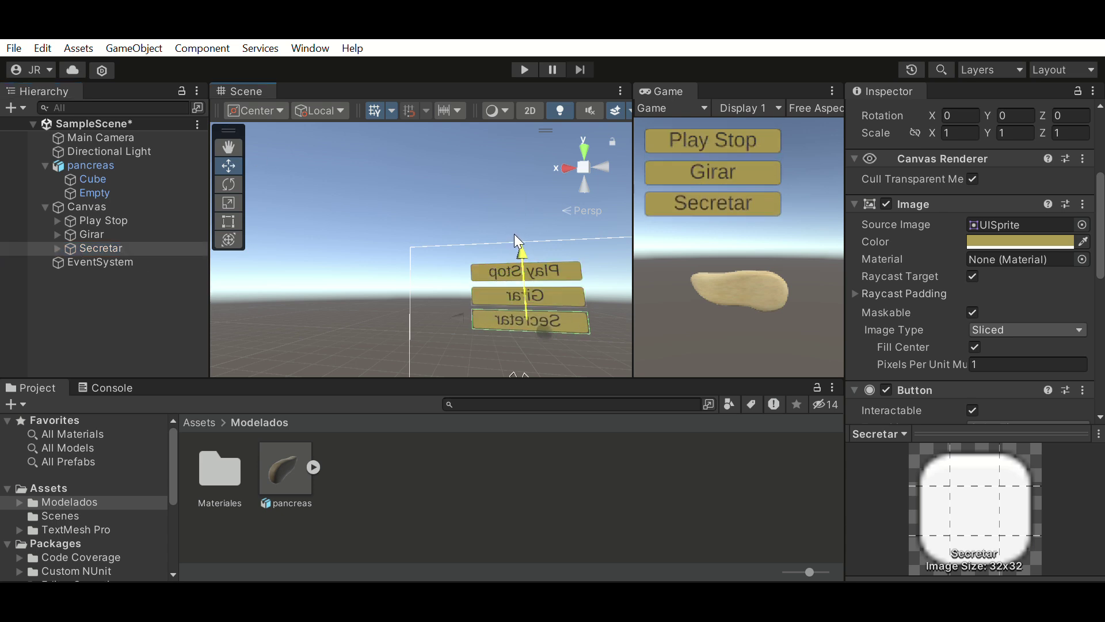
pyautogui.click(345, 299)
pyautogui.click(44, 207)
pyautogui.click(45, 165)
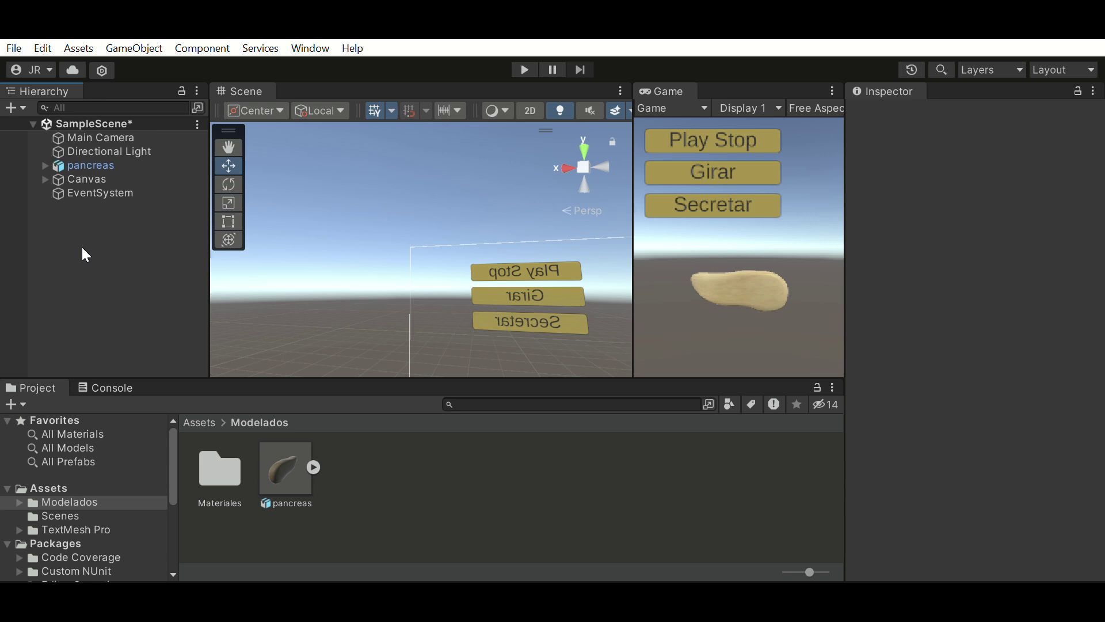
# Move the particle emitter to one end of the pancreas with rotation values -180, -90, 90
pyautogui.doubleClick(81, 165)
pyautogui.click(80, 204)
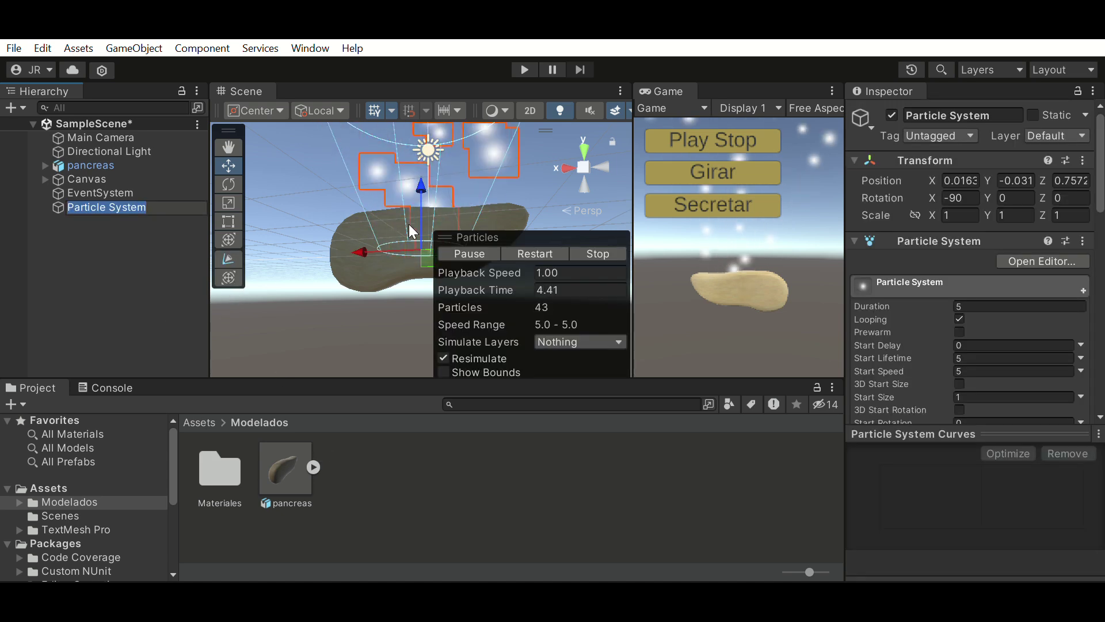
pyautogui.moveTo(361, 236); pyautogui.dragTo(305, 239)
pyautogui.click(960, 198)
pyautogui.write('-180')
pyautogui.click(1024, 198)
pyautogui.write('-90')
pyautogui.press('Tab')
pyautogui.write('90')
pyautogui.press('Return')
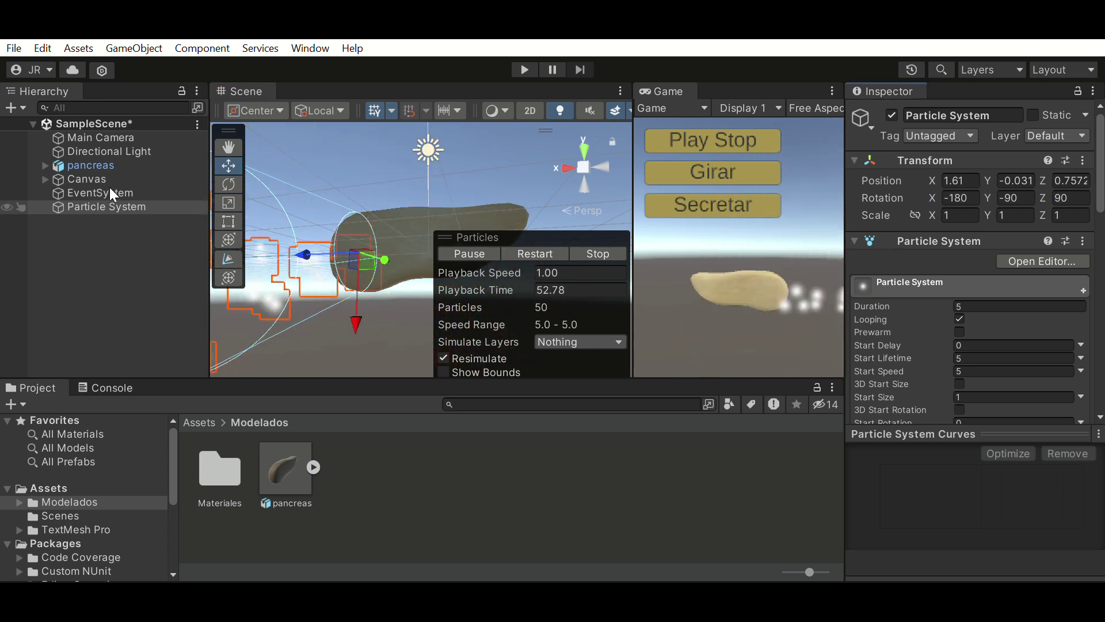
# Turn off Looping, then duplicate the emitter to the other end with rotation 180, 90
pyautogui.click(959, 318)
pyautogui.scroll(-5, 961, 302)
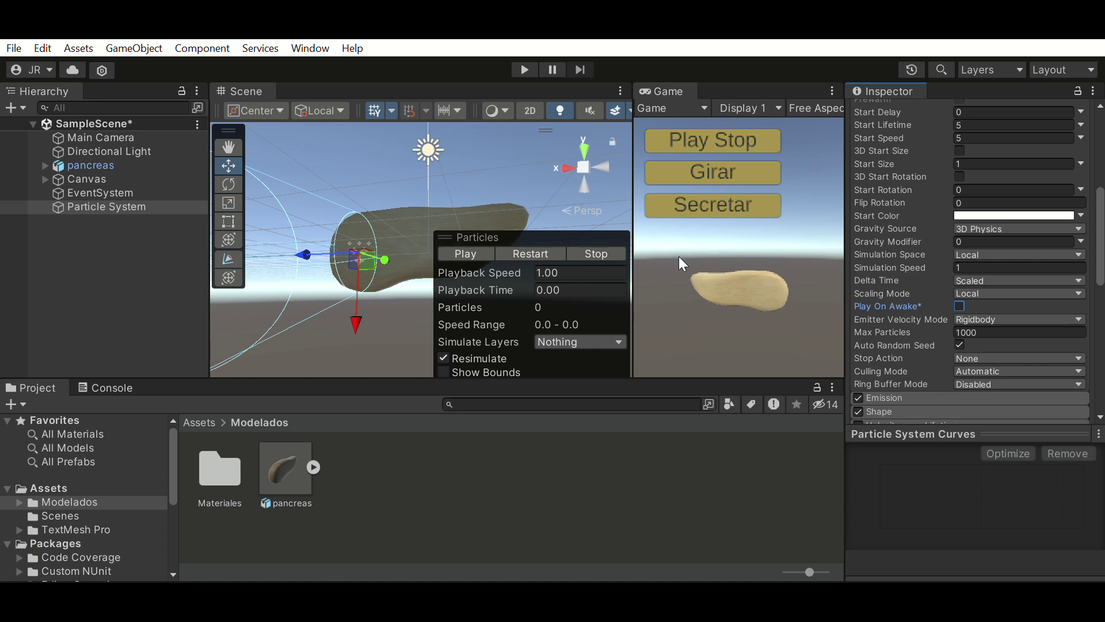
pyautogui.hotkey('ctrl', 'd')
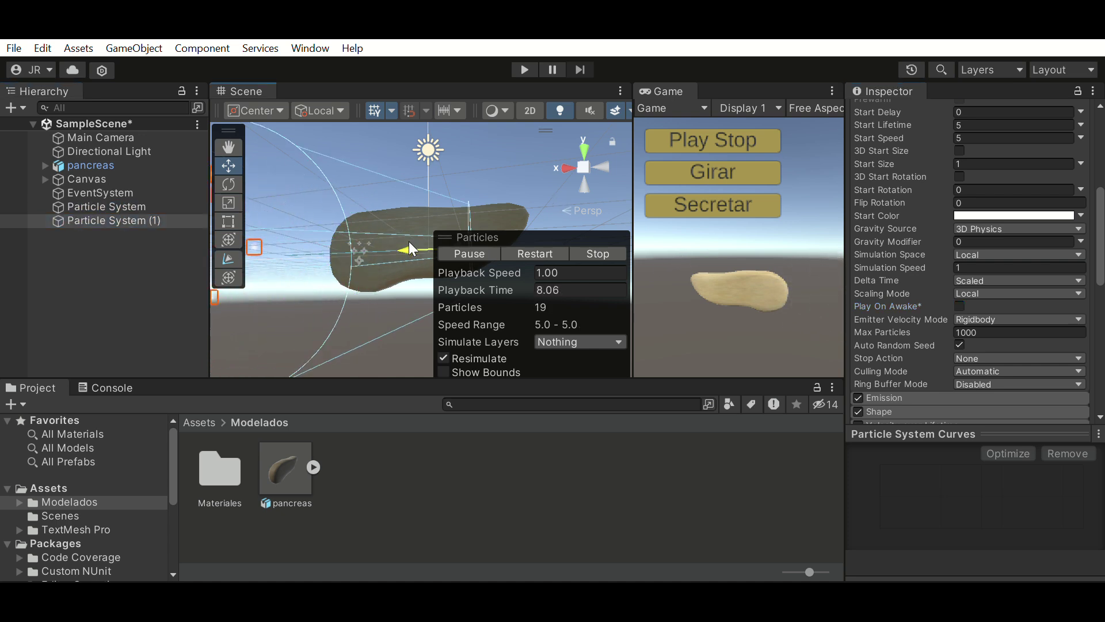
pyautogui.write('180')
pyautogui.press('Tab')
pyautogui.write('90')
pyautogui.click(960, 318)
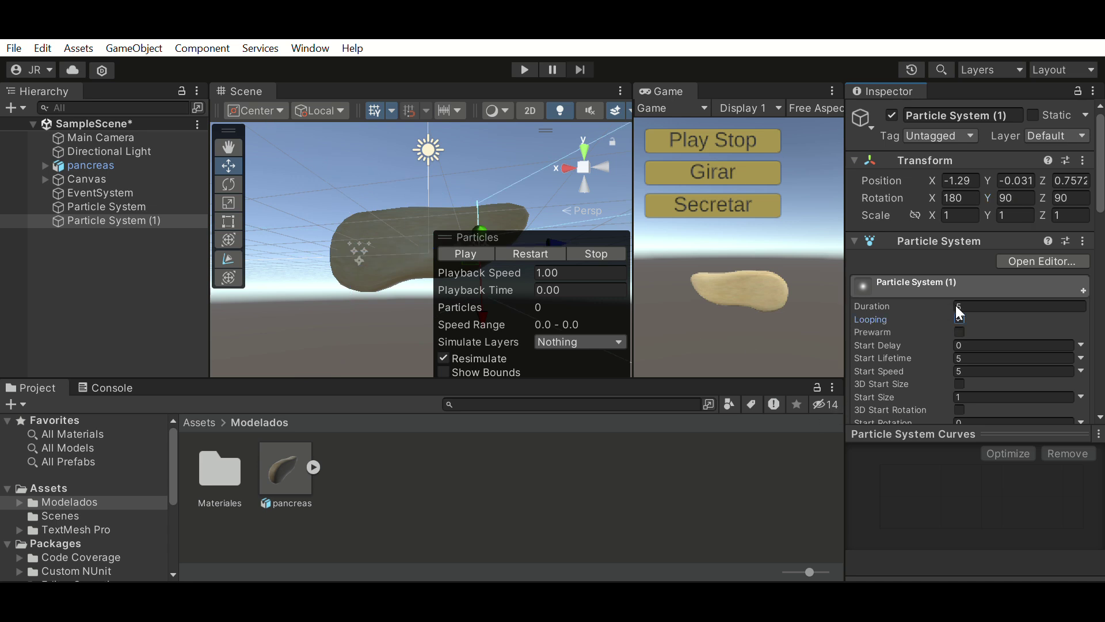
pyautogui.click(960, 318)
# Check the emitters' placement on the pancreas and enter Play mode to test
pyautogui.click(483, 221)
pyautogui.click(481, 207)
pyautogui.click(448, 243)
pyautogui.click(462, 296)
pyautogui.click(499, 200)
pyautogui.click(500, 201)
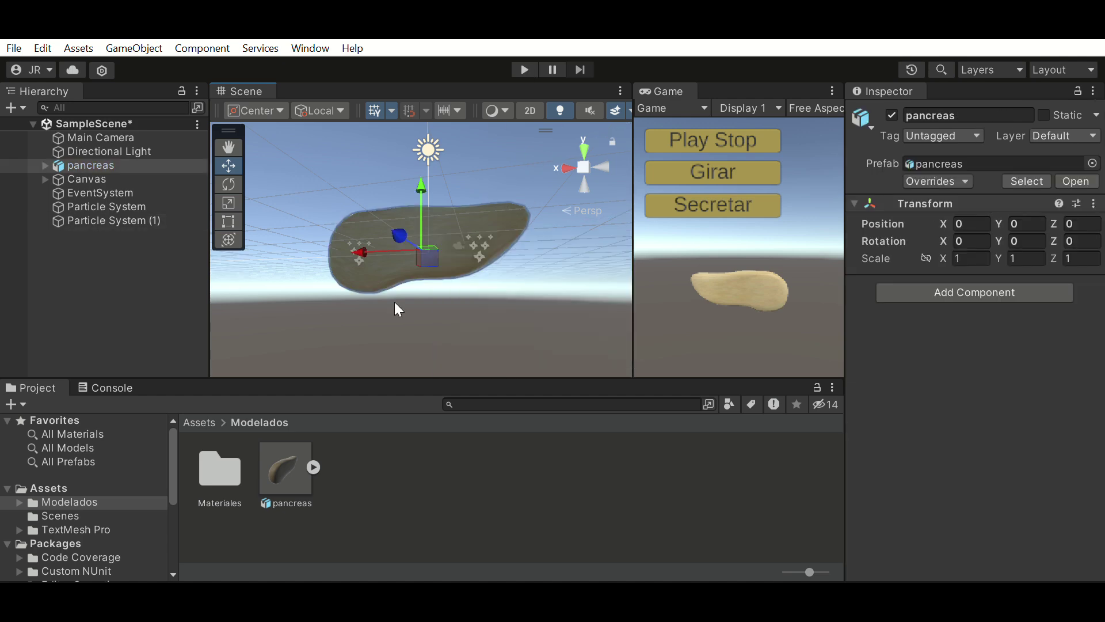
pyautogui.click(525, 70)
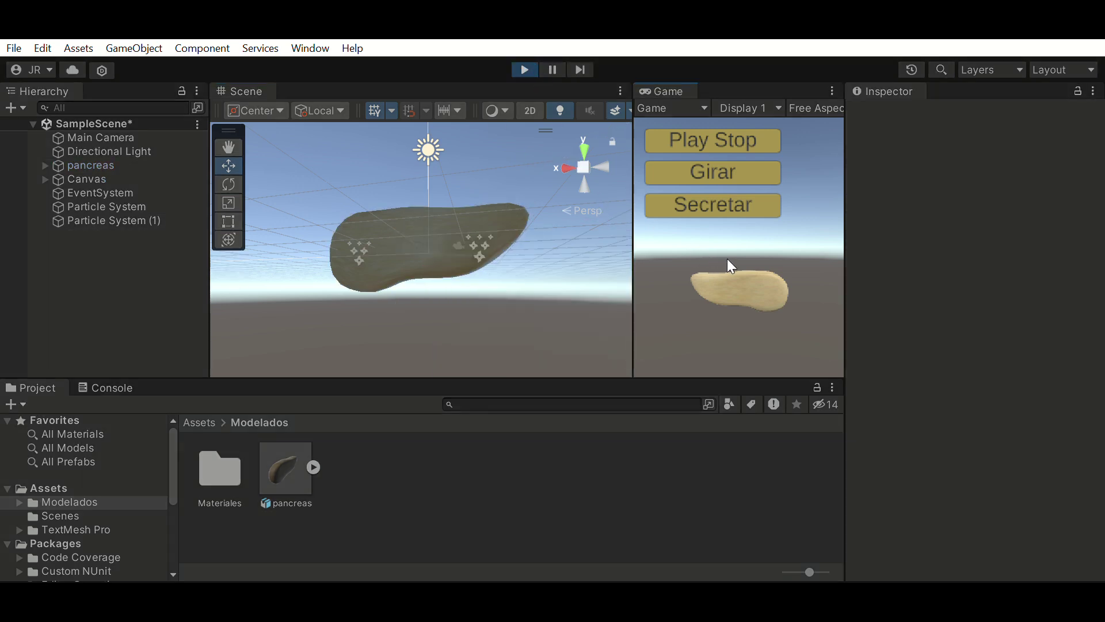
# Stop Play mode and check the emitters, canvas and pancreas in the Scene view
pyautogui.click(525, 70)
pyautogui.click(494, 195)
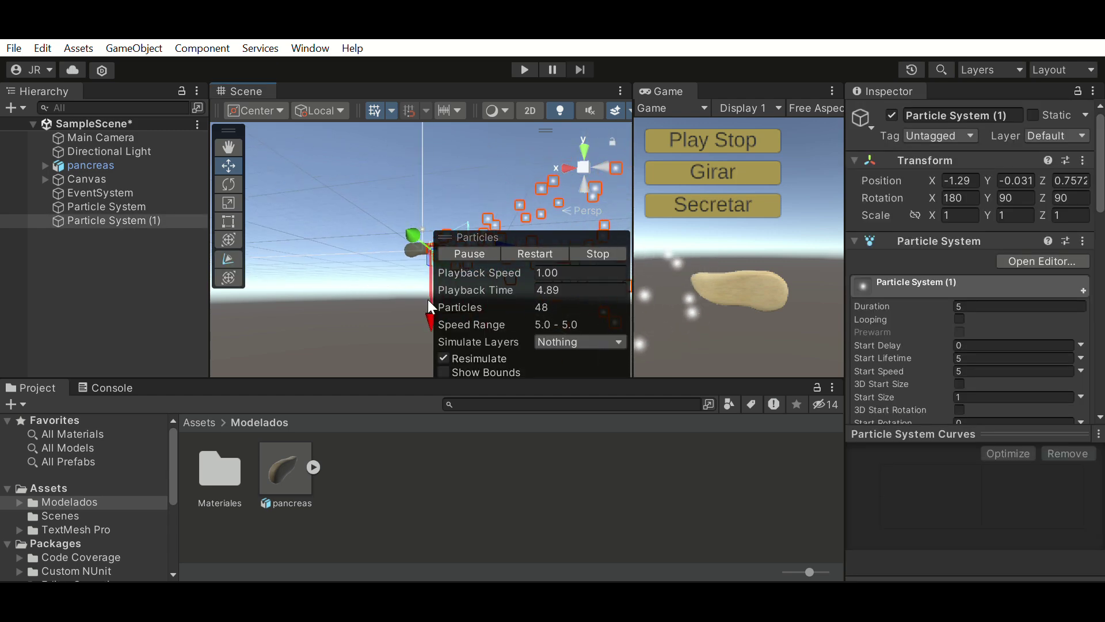
pyautogui.click(489, 177)
pyautogui.click(491, 206)
pyautogui.click(521, 221)
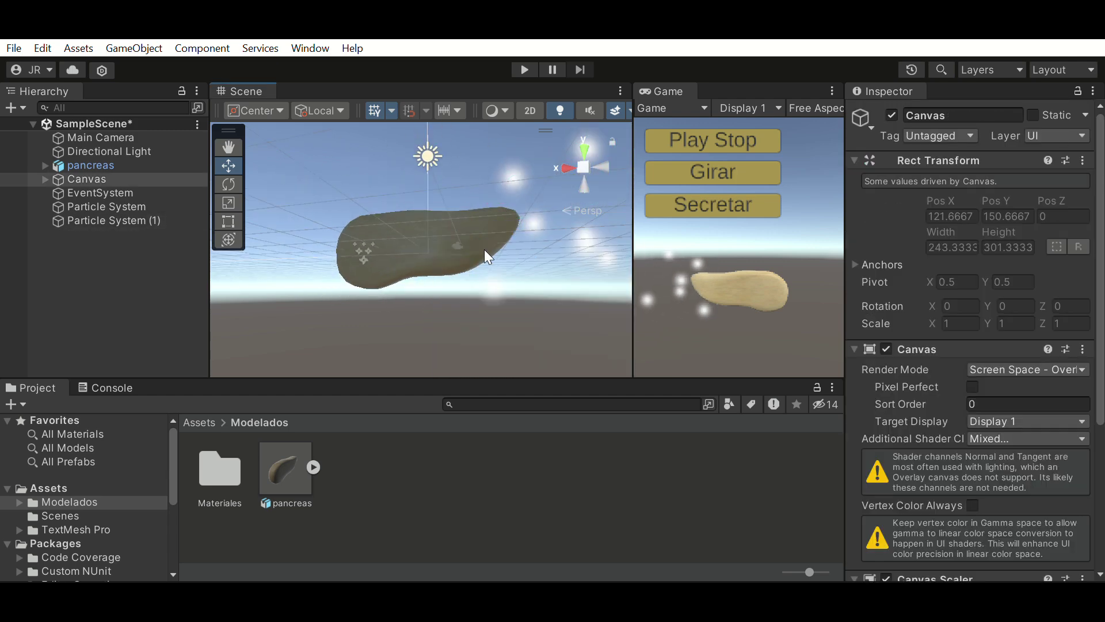
pyautogui.click(461, 266)
pyautogui.click(432, 282)
pyautogui.click(496, 202)
pyautogui.click(455, 273)
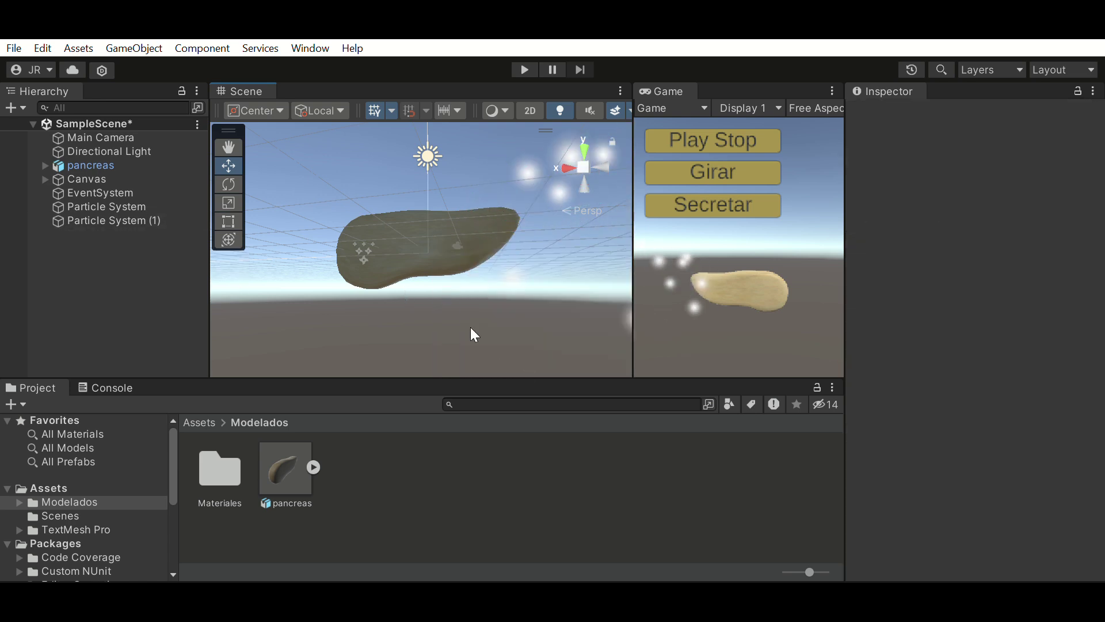
# Create a 'Scripts' folder in Assets and open it
pyautogui.click(200, 422)
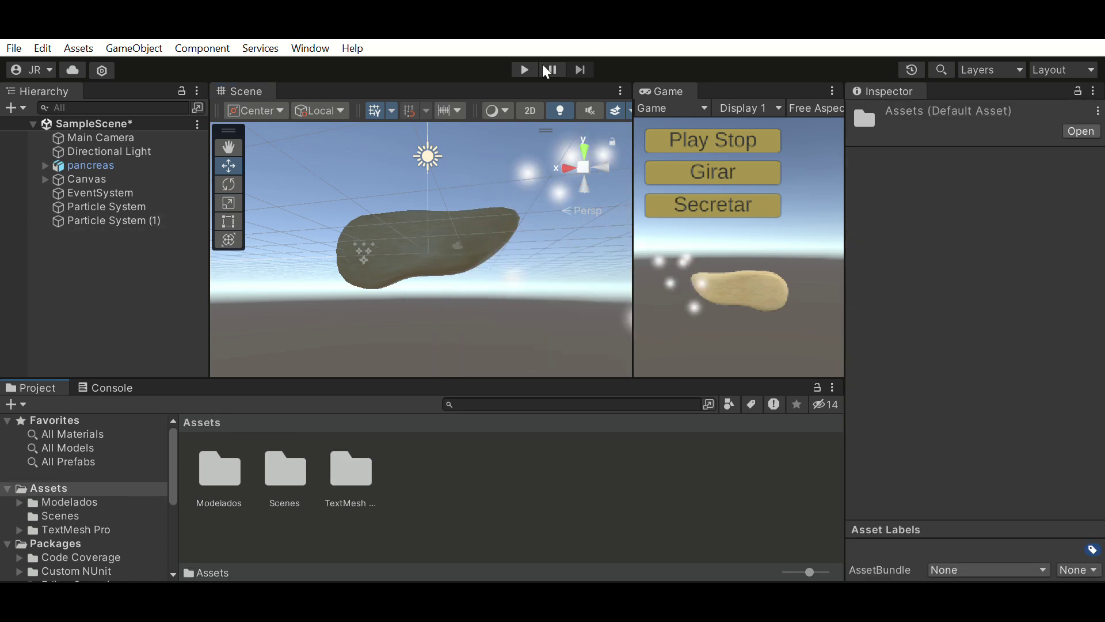
pyautogui.write('S')
pyautogui.press('Return')
pyautogui.doubleClick(345, 463)
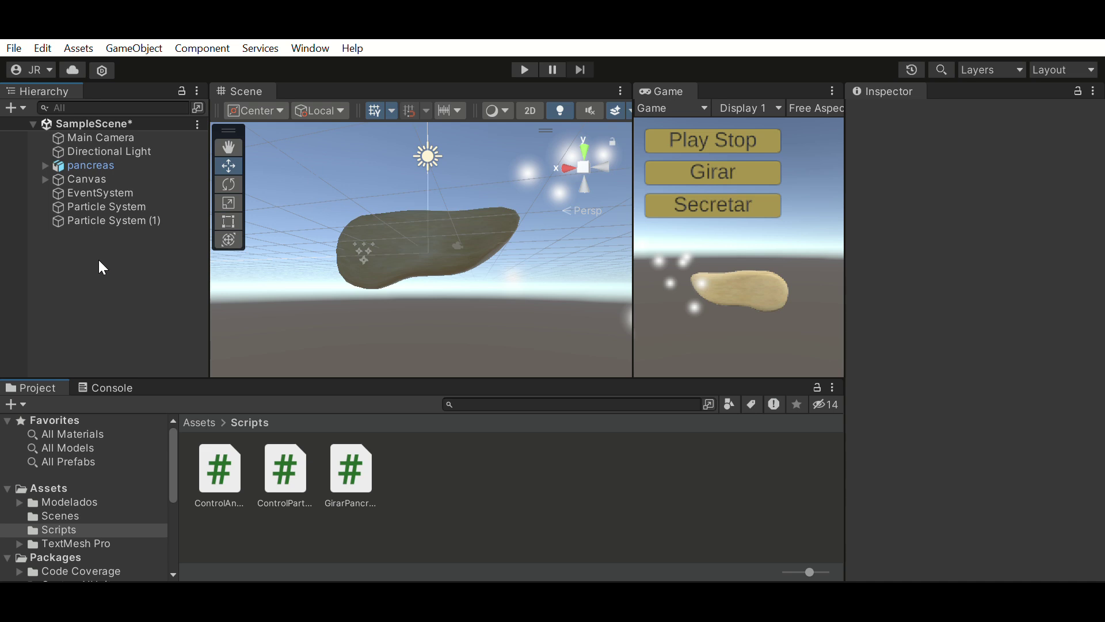
# Create an empty 'Controladores' object with the three scripts, linking pancreas to the rotation script
pyautogui.hotkey('ctrl', 'shift', 'n')
pyautogui.write('Controladores')
pyautogui.press('Return')
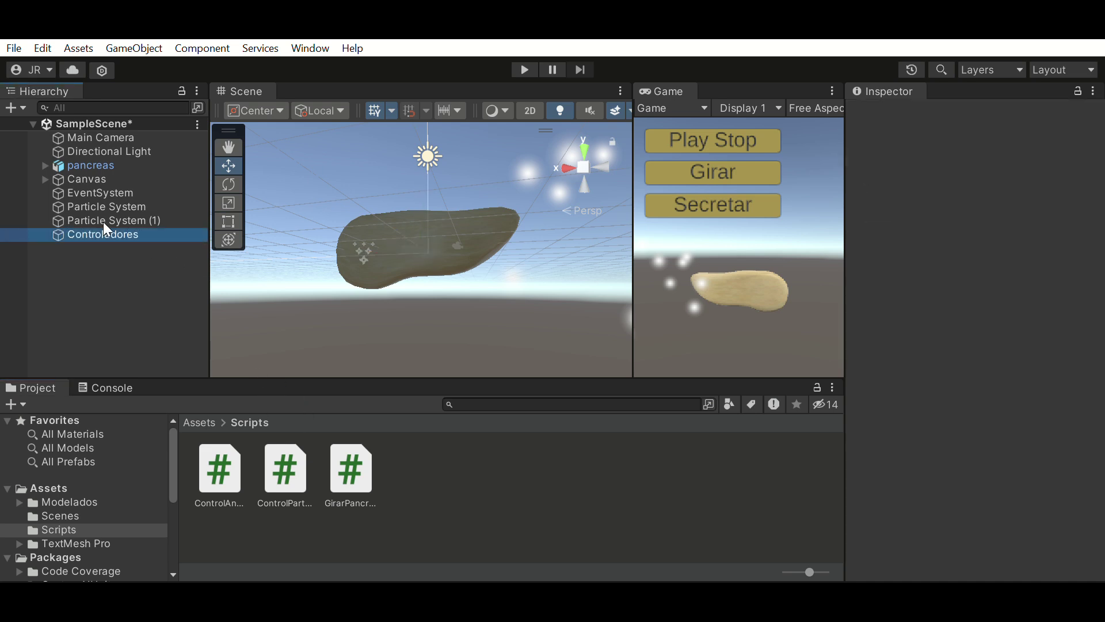
pyautogui.moveTo(1083, 86); pyautogui.dragTo(906, 375)
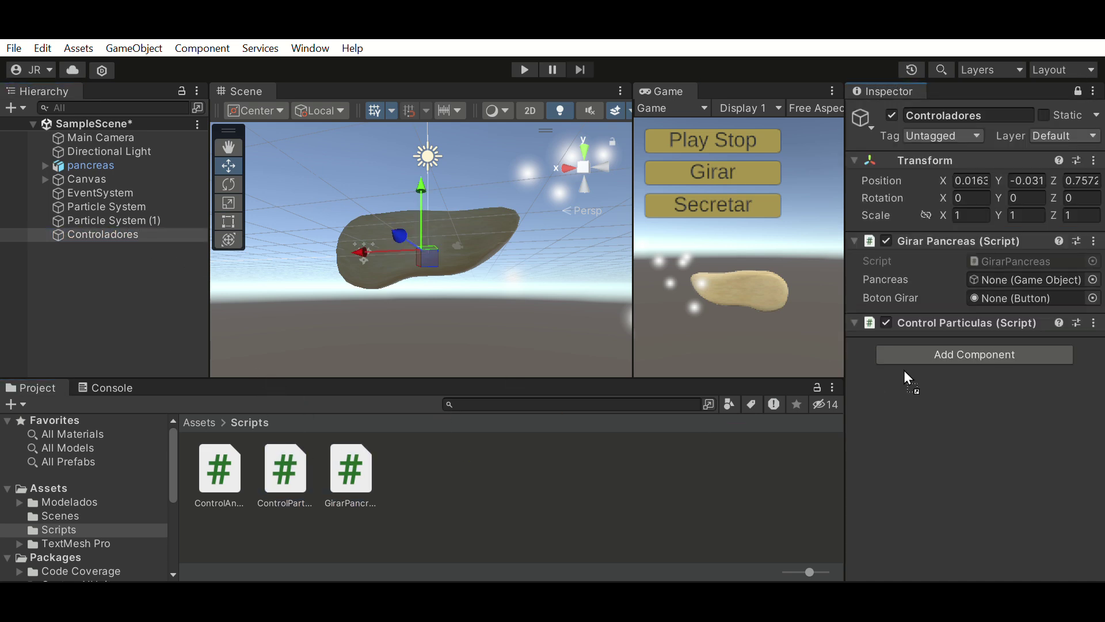
pyautogui.moveTo(91, 165); pyautogui.dragTo(1016, 280)
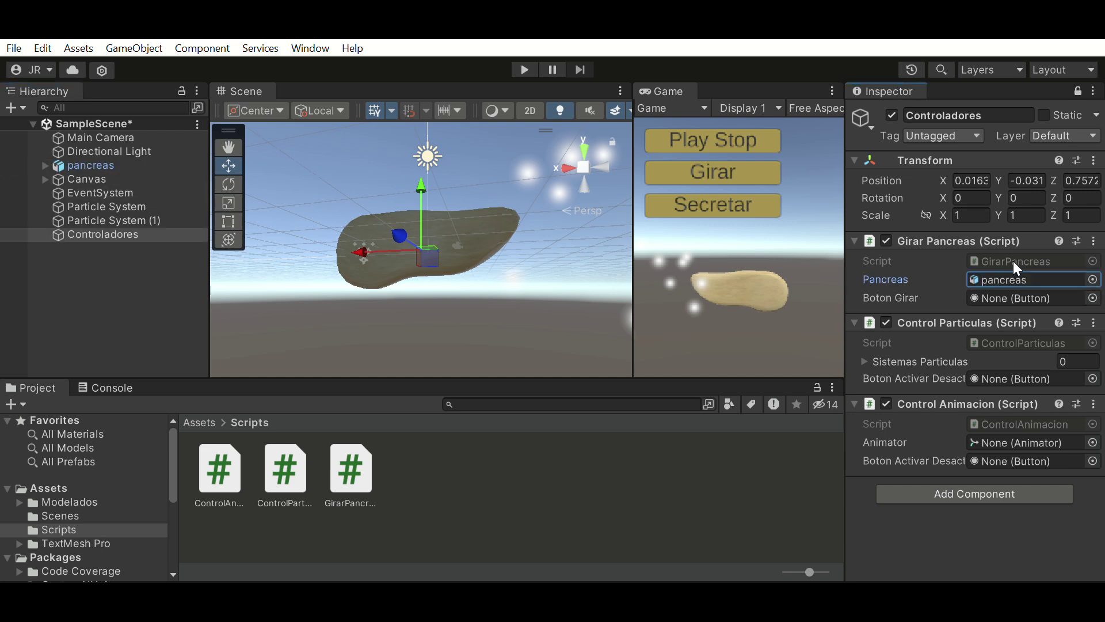
# Assign Girar, both particle systems (list size 2), Secretar and Play Stop to the scripts' fields
pyautogui.click(45, 179)
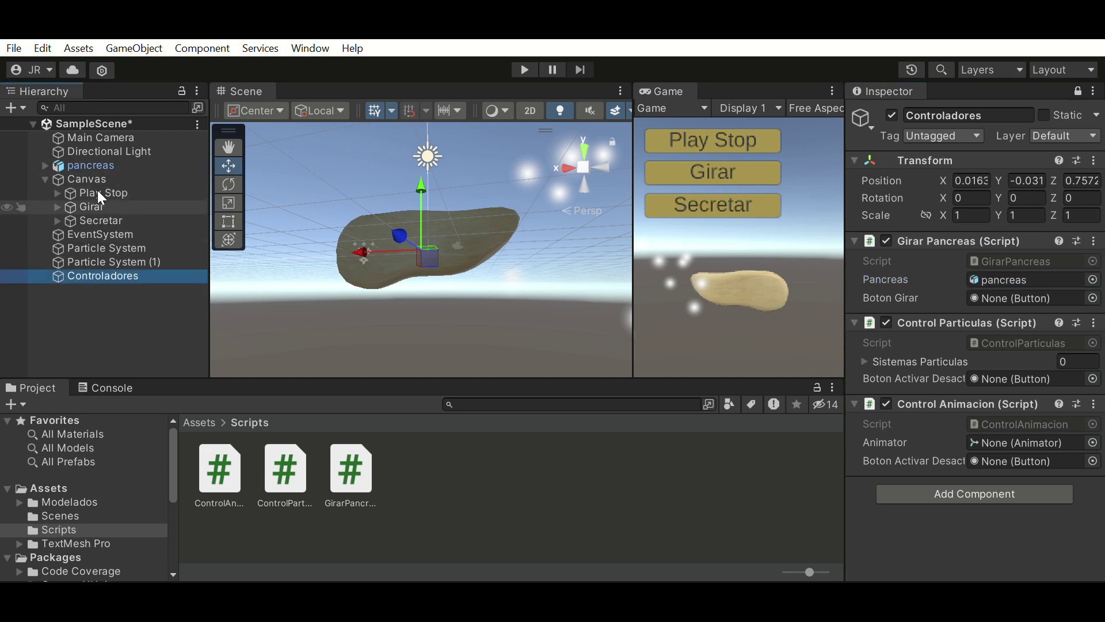
pyautogui.moveTo(98, 202); pyautogui.dragTo(1014, 279)
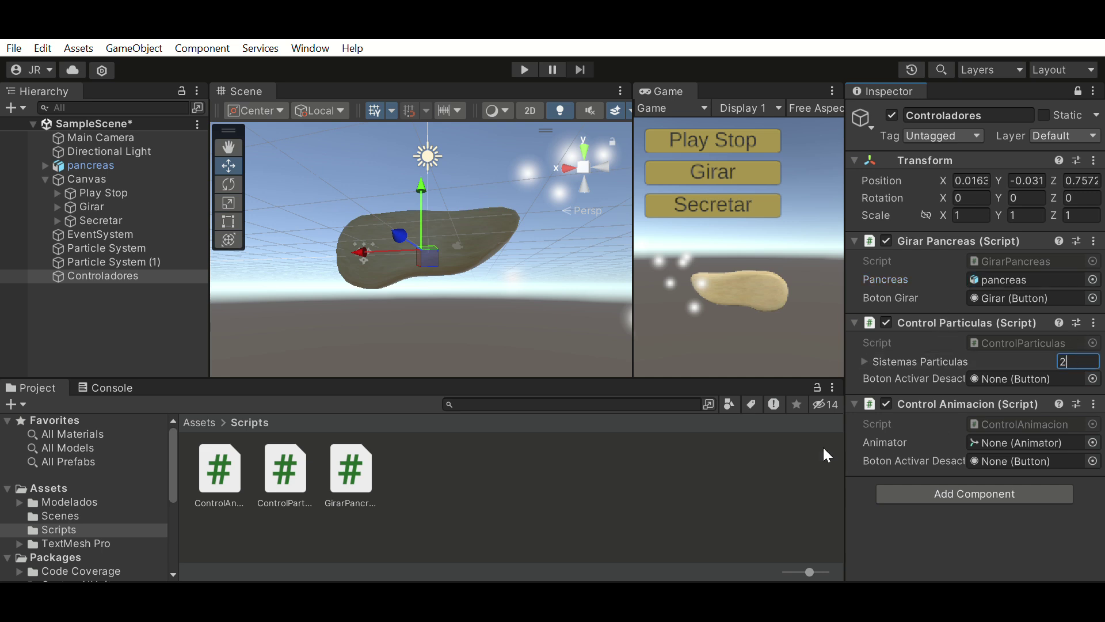
pyautogui.click(1077, 361)
pyautogui.write('2')
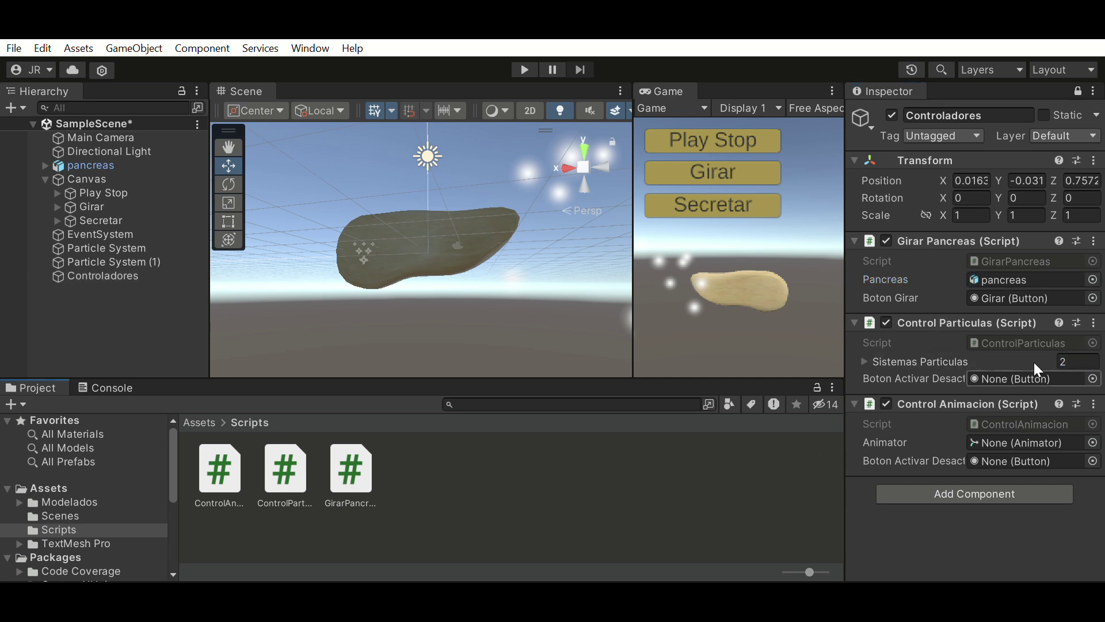
pyautogui.click(1034, 361)
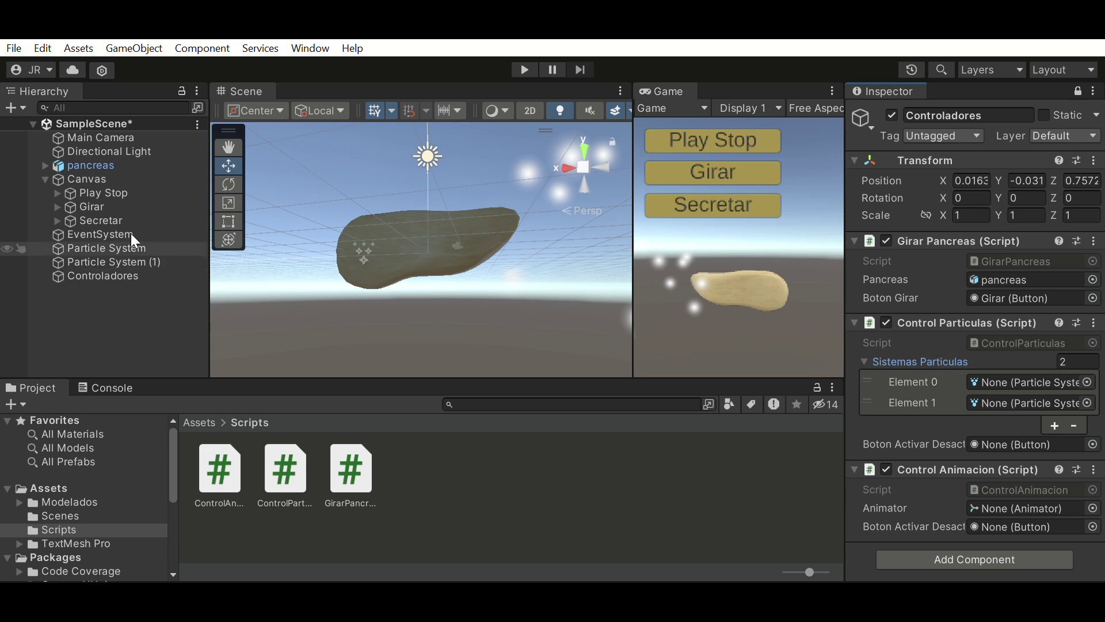
pyautogui.moveTo(115, 248)
pyautogui.mouseDown()
pyautogui.moveTo(1025, 383)
pyautogui.moveTo(1024, 403)
pyautogui.mouseUp()
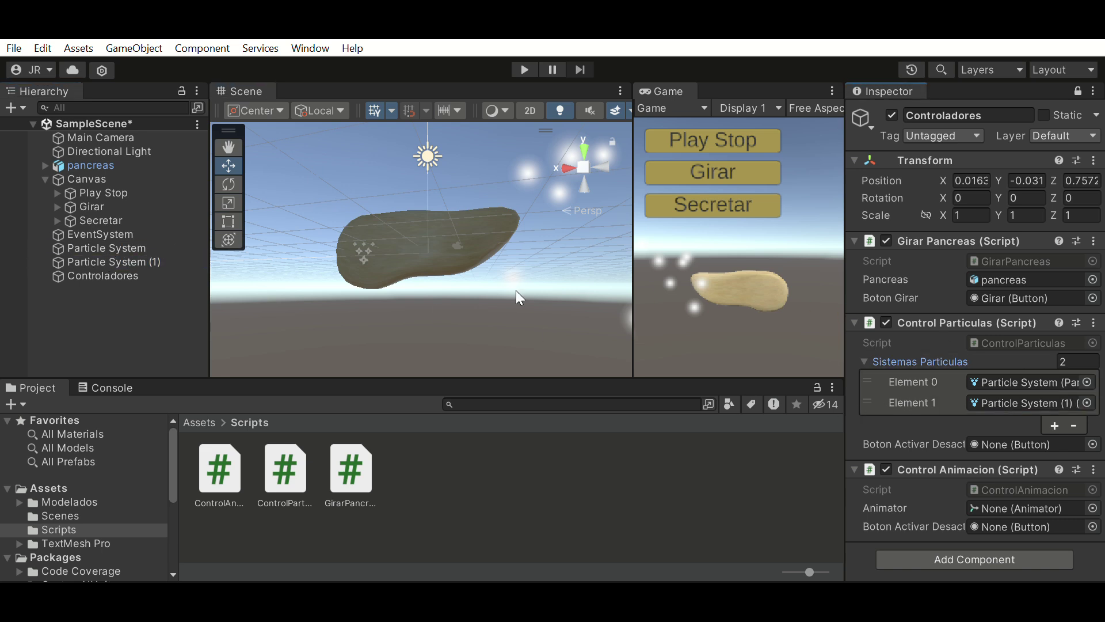
pyautogui.moveTo(98, 220); pyautogui.dragTo(1001, 440)
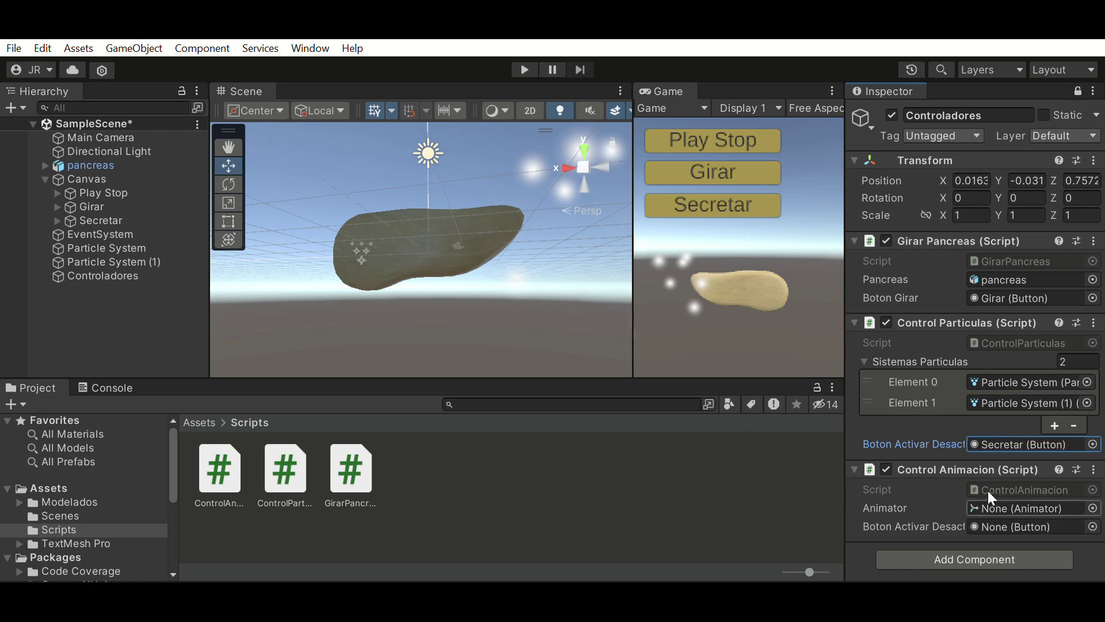
pyautogui.moveTo(98, 193); pyautogui.dragTo(1025, 526)
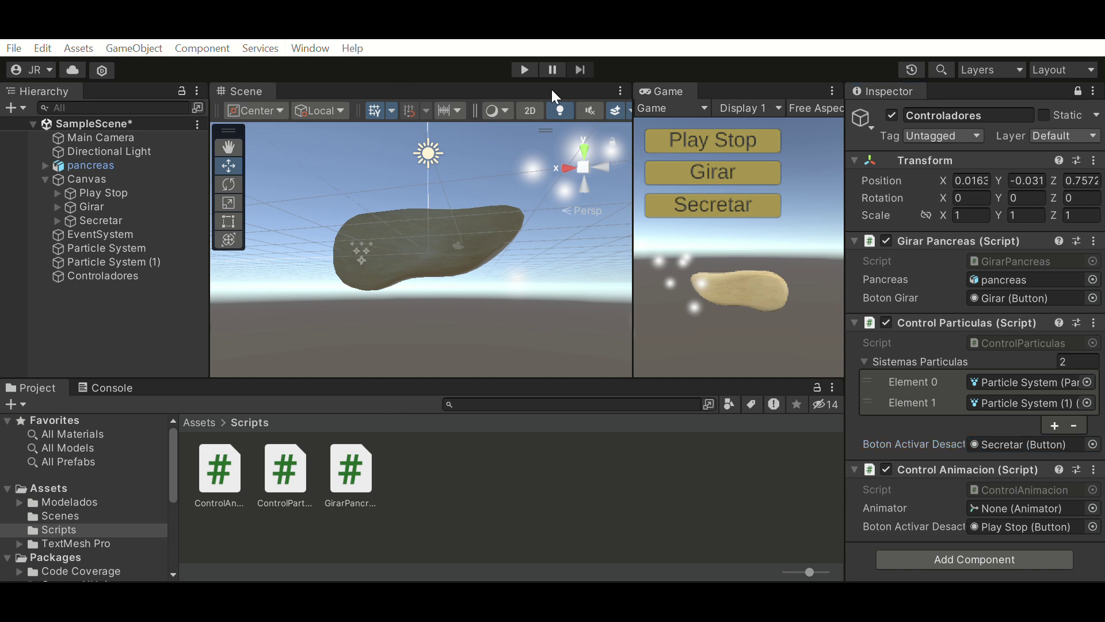
pyautogui.hotkey('ctrl', '6')
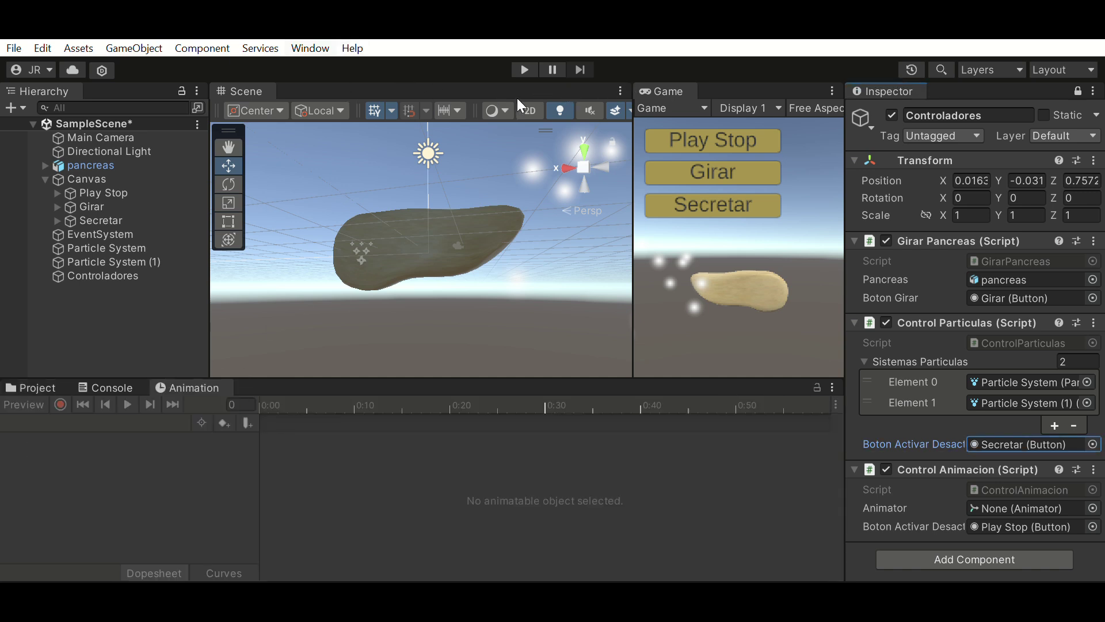
# Open the Animator, select pancreas, and save the new clip as 'Secrecionpancreas'
pyautogui.hotkey('ctrl', '1')
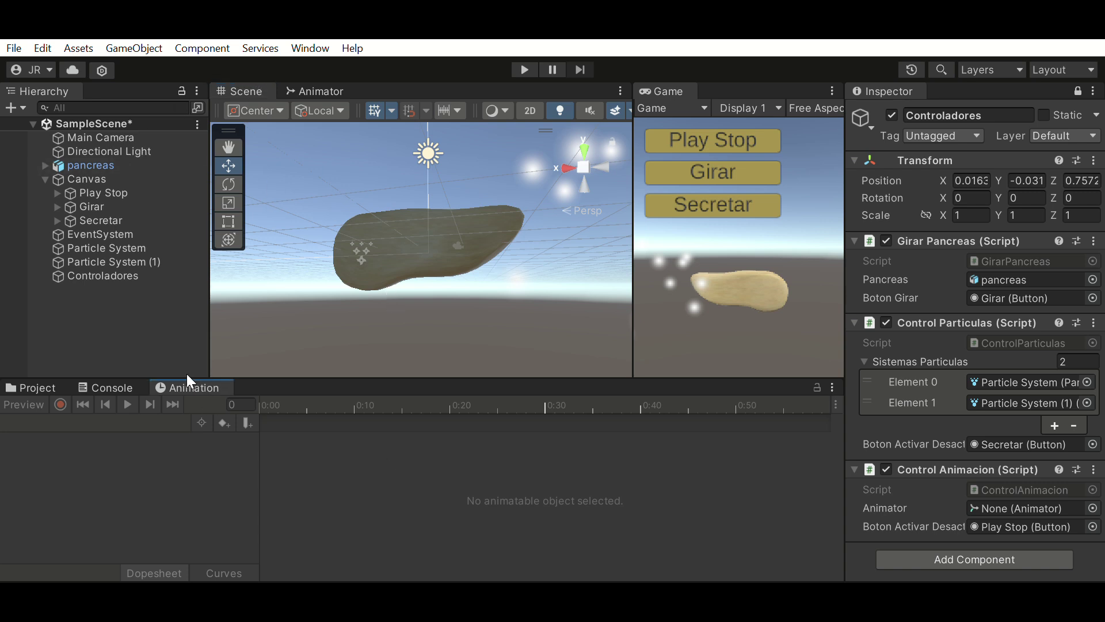
pyautogui.click(90, 165)
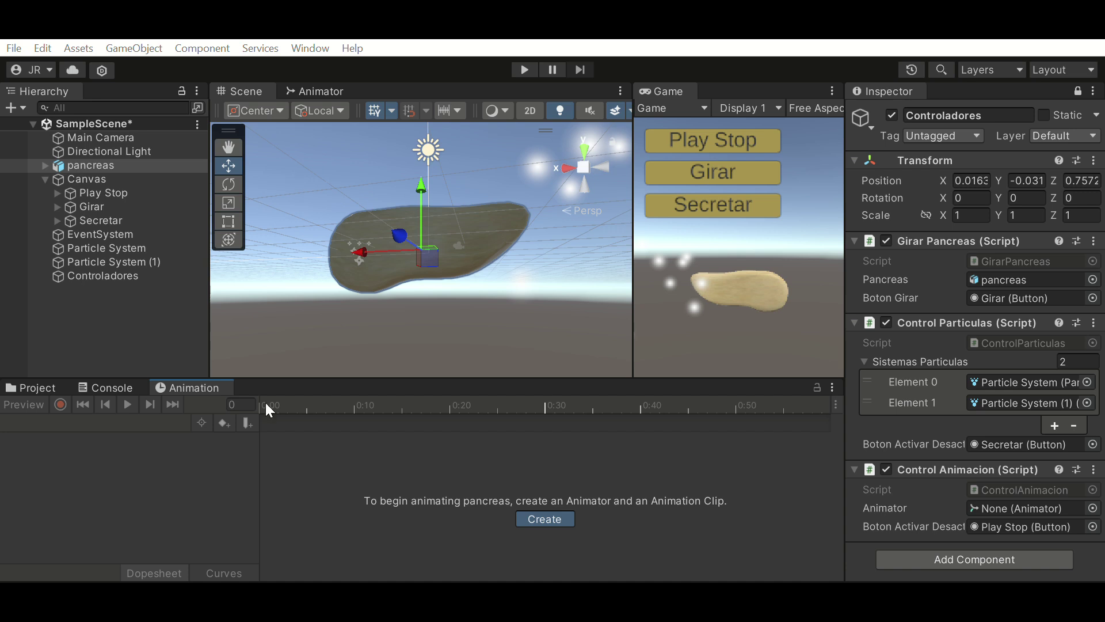
pyautogui.press('Return')
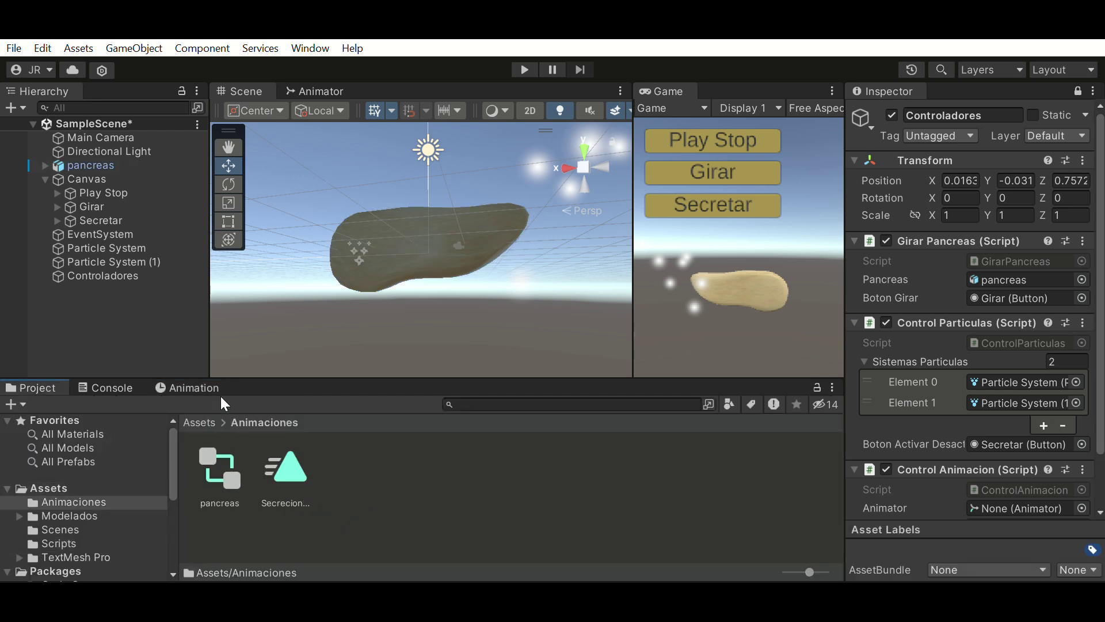
# Select and frame the pancreas, then move the animation timeline to frame 240
pyautogui.click(187, 388)
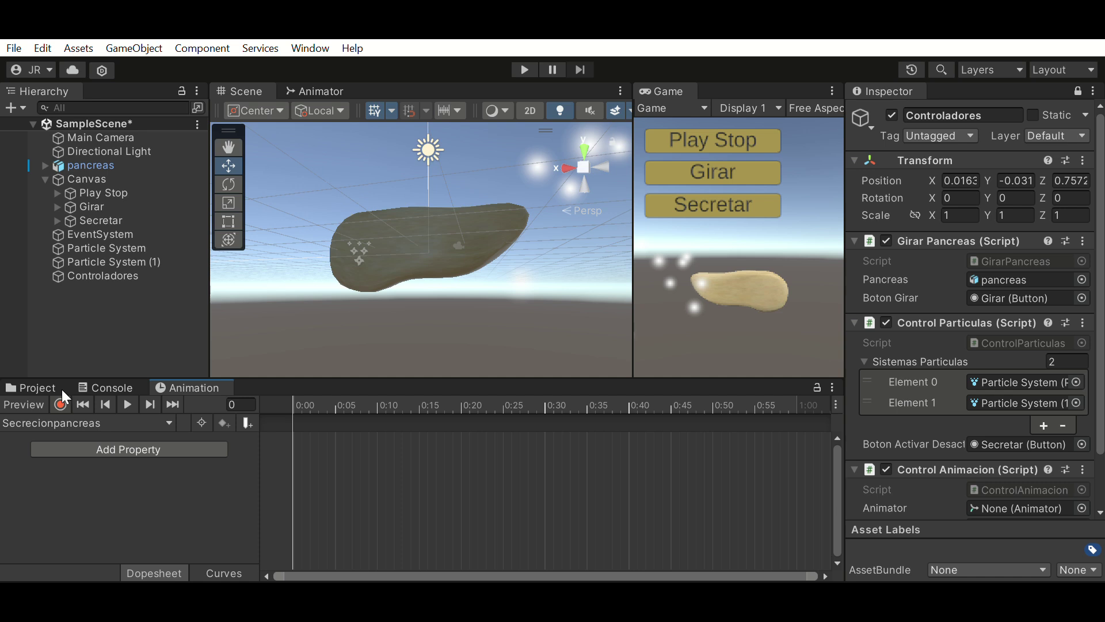
pyautogui.click(93, 166)
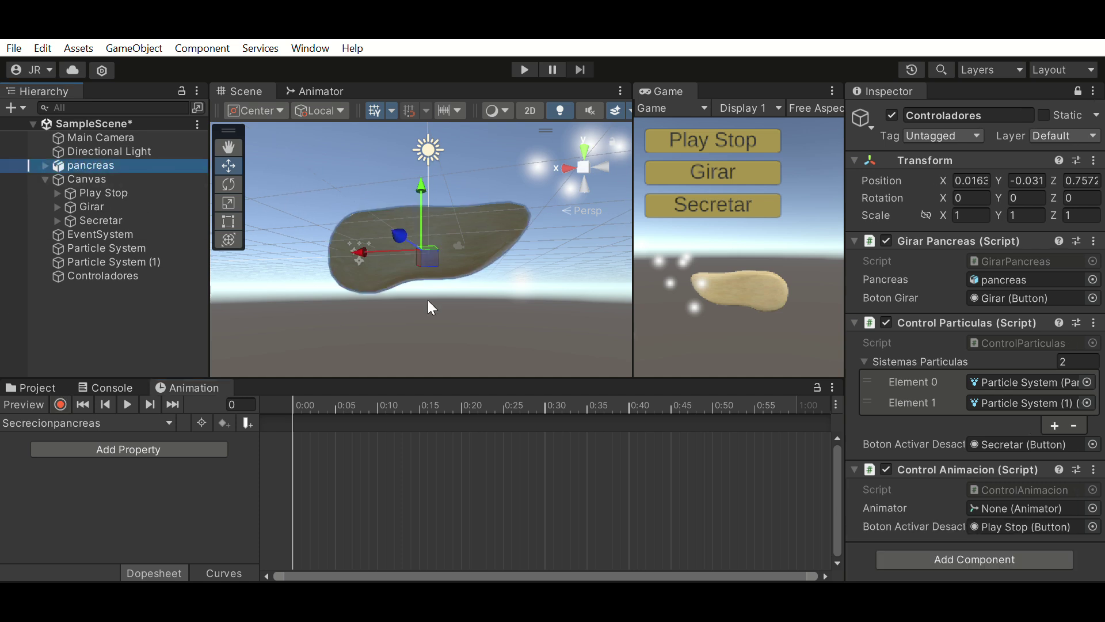
pyautogui.press('f')
pyautogui.click(252, 401)
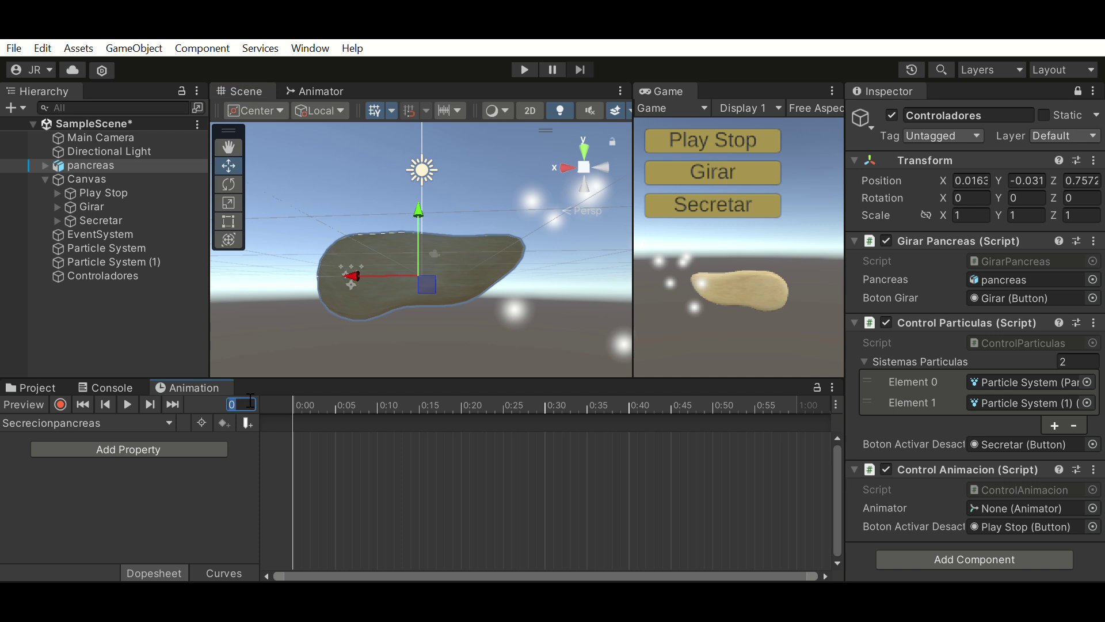
pyautogui.write('240')
pyautogui.press('Return')
pyautogui.moveTo(326, 313); pyautogui.dragTo(577, 367, button='middle')
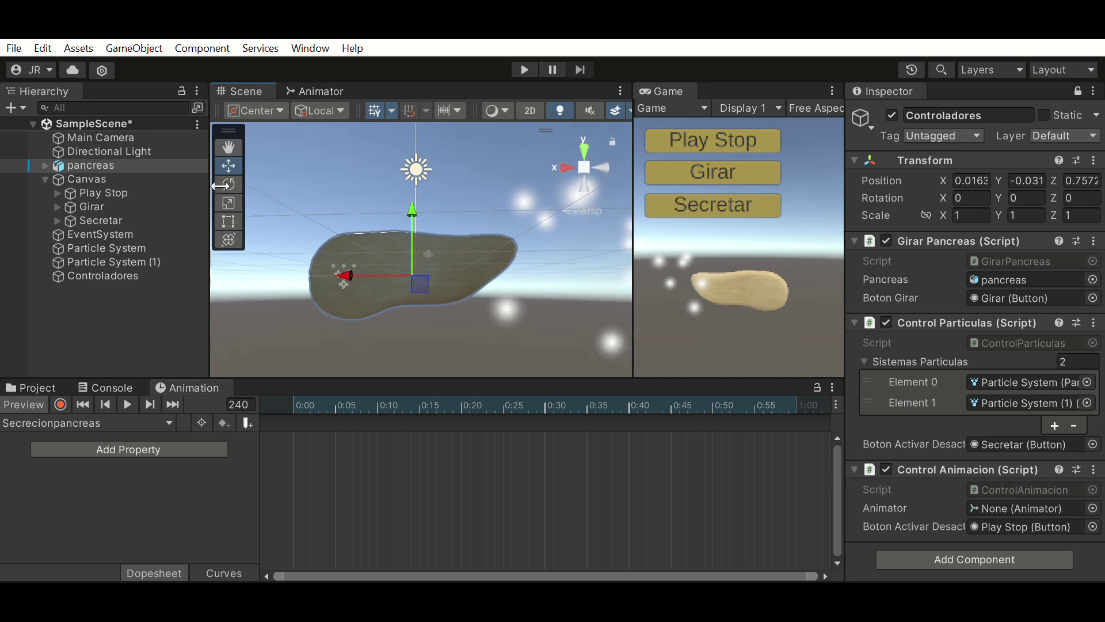
pyautogui.moveTo(577, 366)
pyautogui.keyDown('alt'); pyautogui.mouseDown()
pyautogui.moveTo(578, 346)
pyautogui.moveTo(391, 288)
pyautogui.mouseUp(); pyautogui.keyUp('alt')
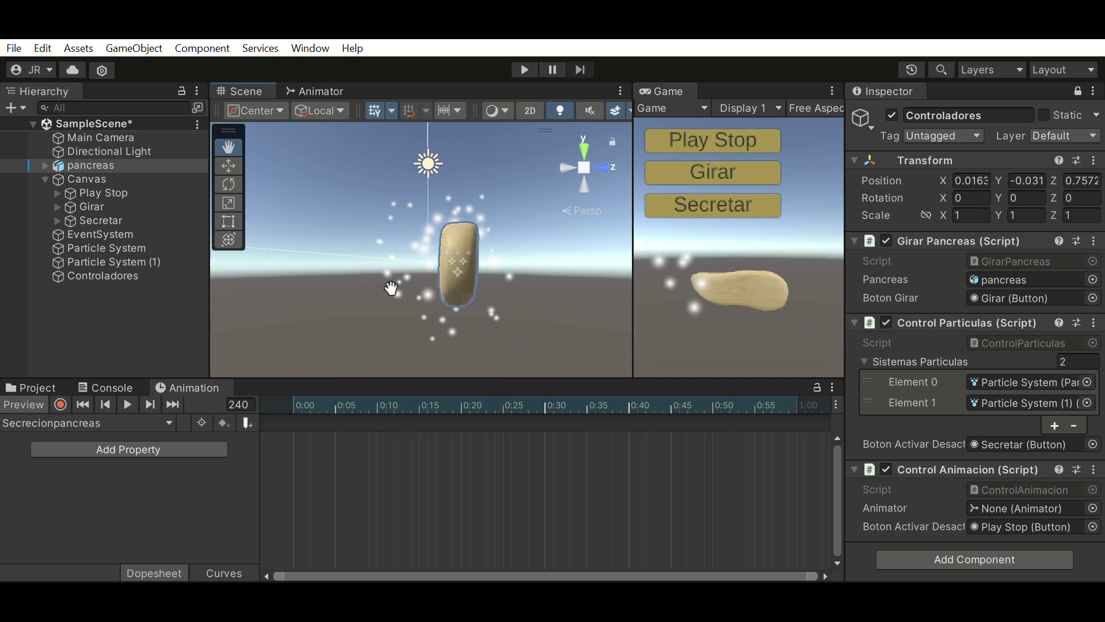
pyautogui.keyDown('alt'); pyautogui.moveTo(391, 288); pyautogui.dragTo(61, 398); pyautogui.keyUp('alt')
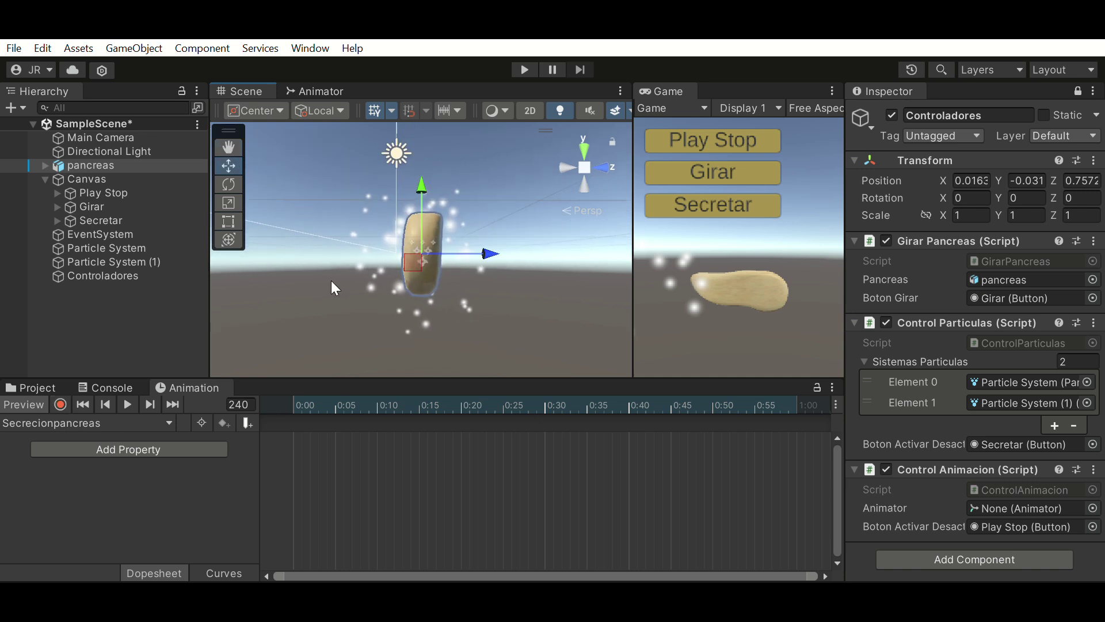
# With keyframe recording on at frame 240, scale the pancreas wider and record a rotation key
pyautogui.click(426, 229)
pyautogui.click(426, 229)
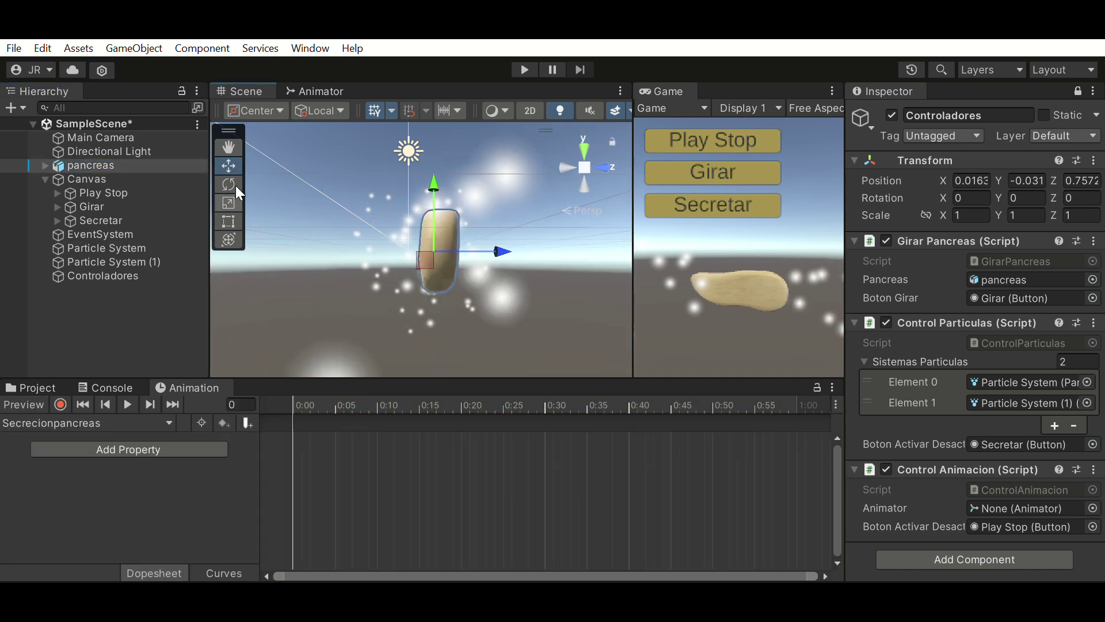
pyautogui.press('r')
pyautogui.click(61, 404)
pyautogui.click(241, 404)
pyautogui.write('240')
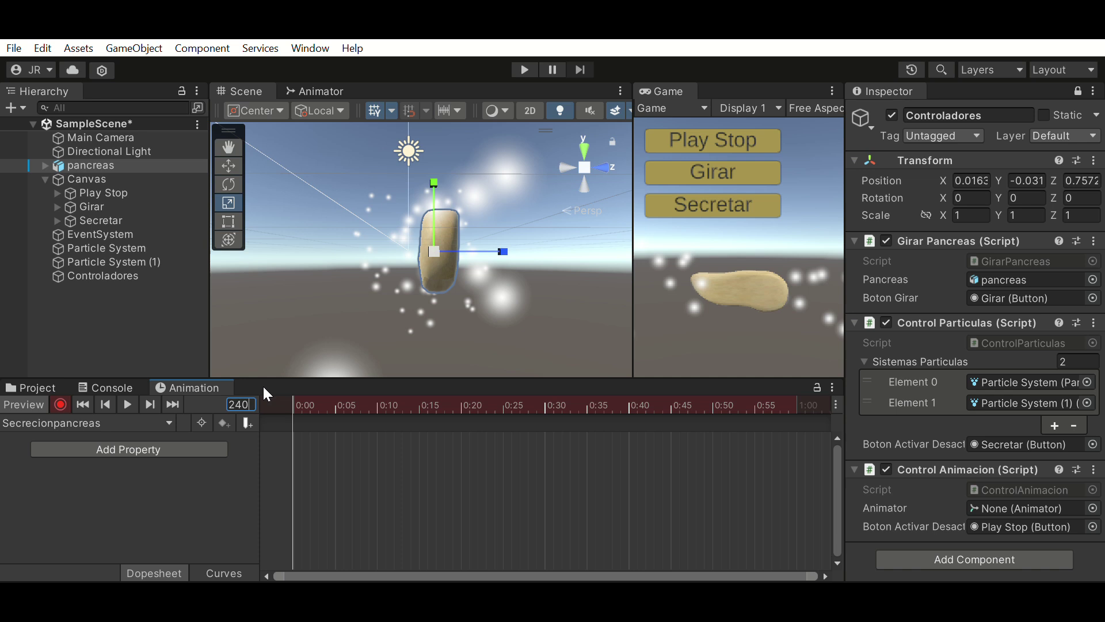
pyautogui.press('Return')
pyautogui.moveTo(503, 252); pyautogui.dragTo(497, 254)
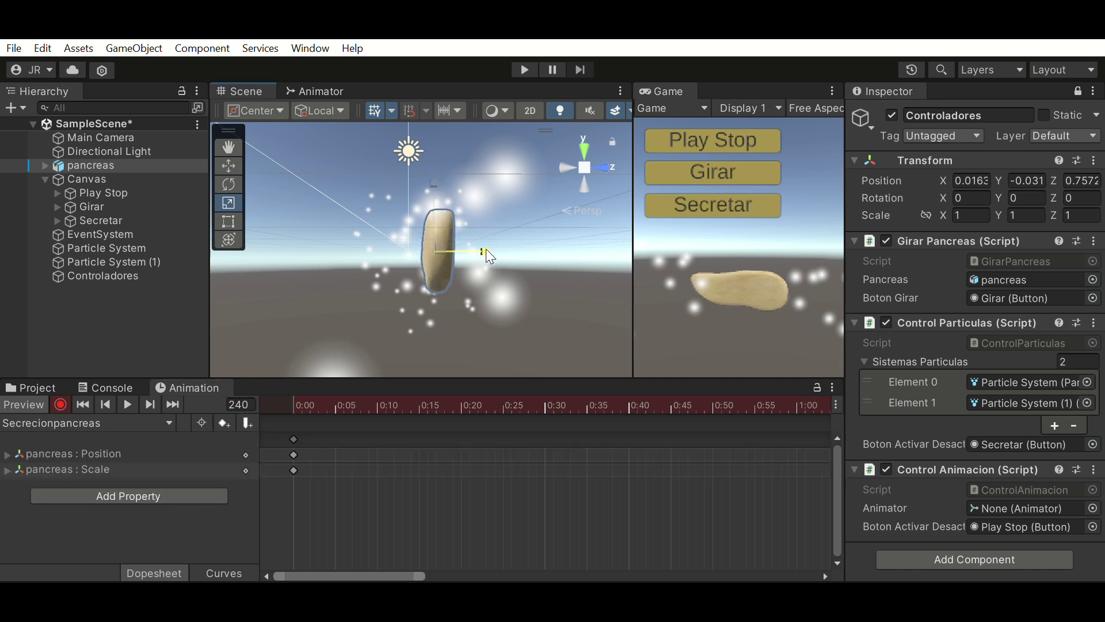
pyautogui.moveTo(498, 254); pyautogui.dragTo(497, 267)
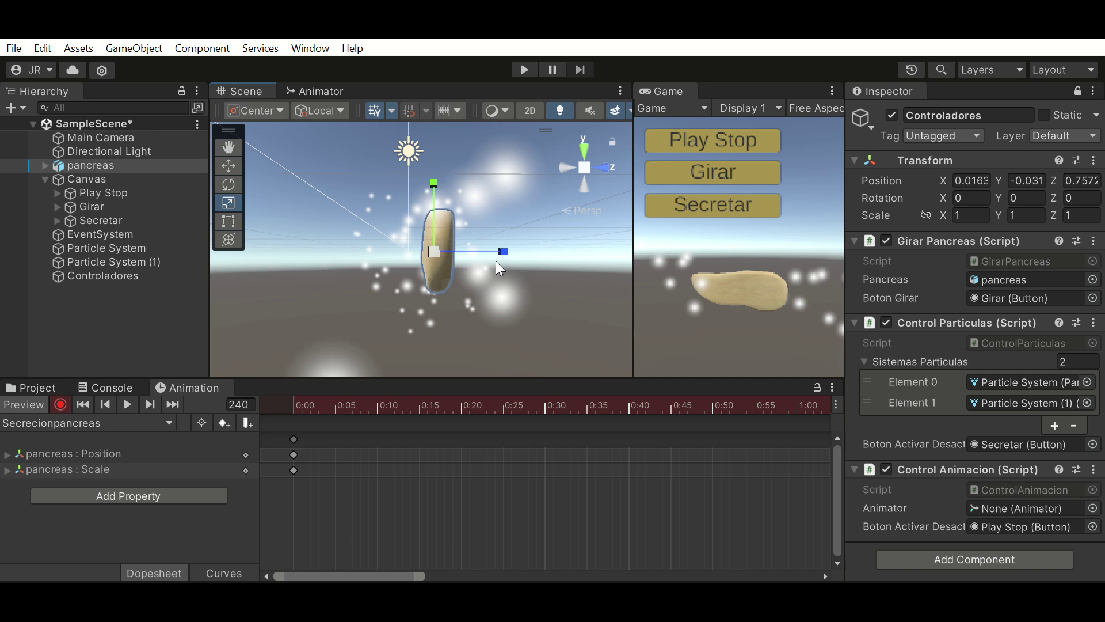
pyautogui.press('e')
pyautogui.moveTo(434, 225); pyautogui.dragTo(436, 234)
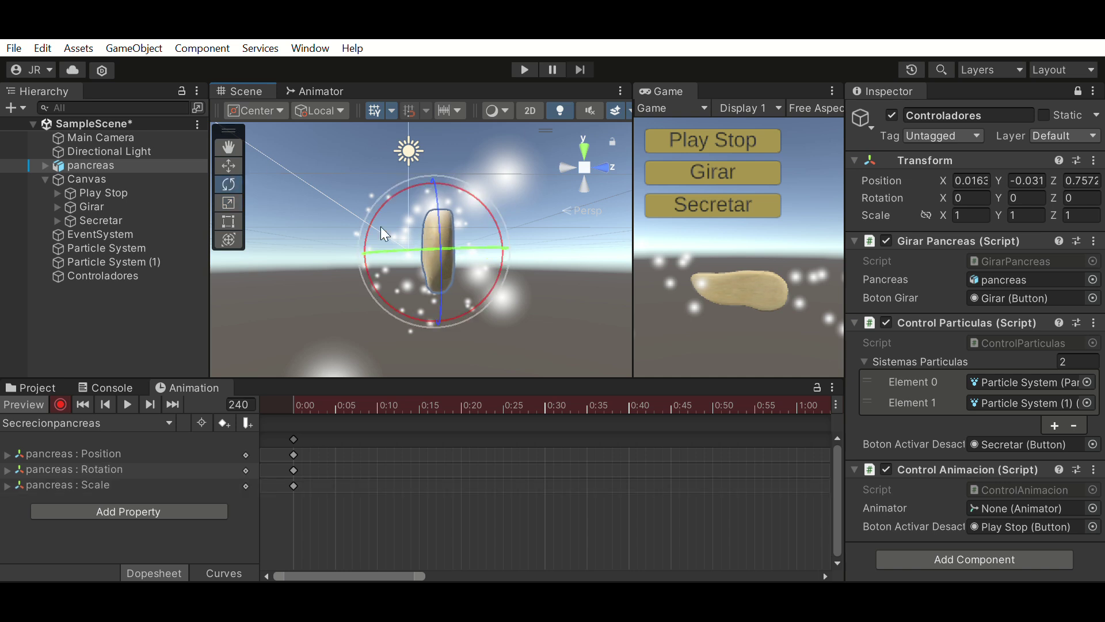
# Run the scene briefly in Play mode, then stop it and return to editing
pyautogui.doubleClick(62, 162)
pyautogui.press('q')
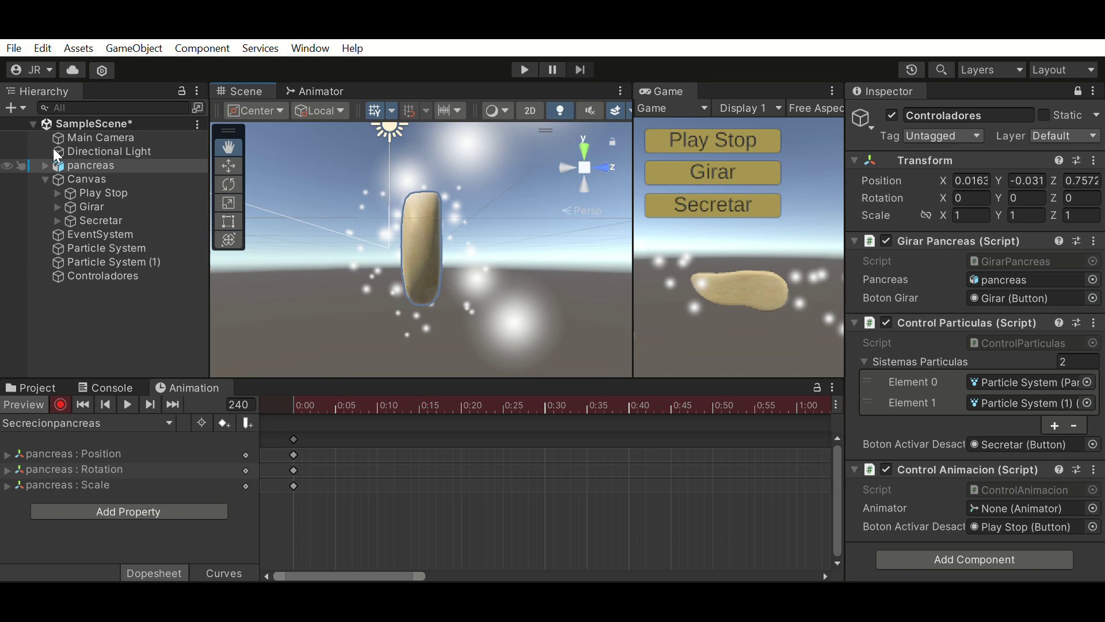
pyautogui.click(524, 64)
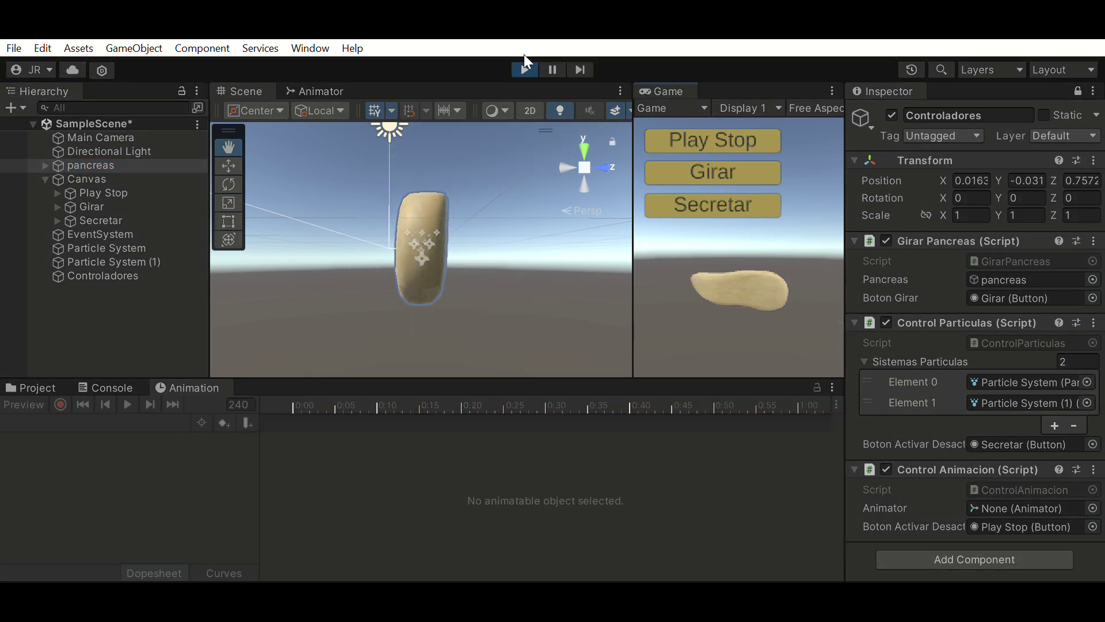
pyautogui.click(167, 386)
pyautogui.press('Down')
pyautogui.press('Down')
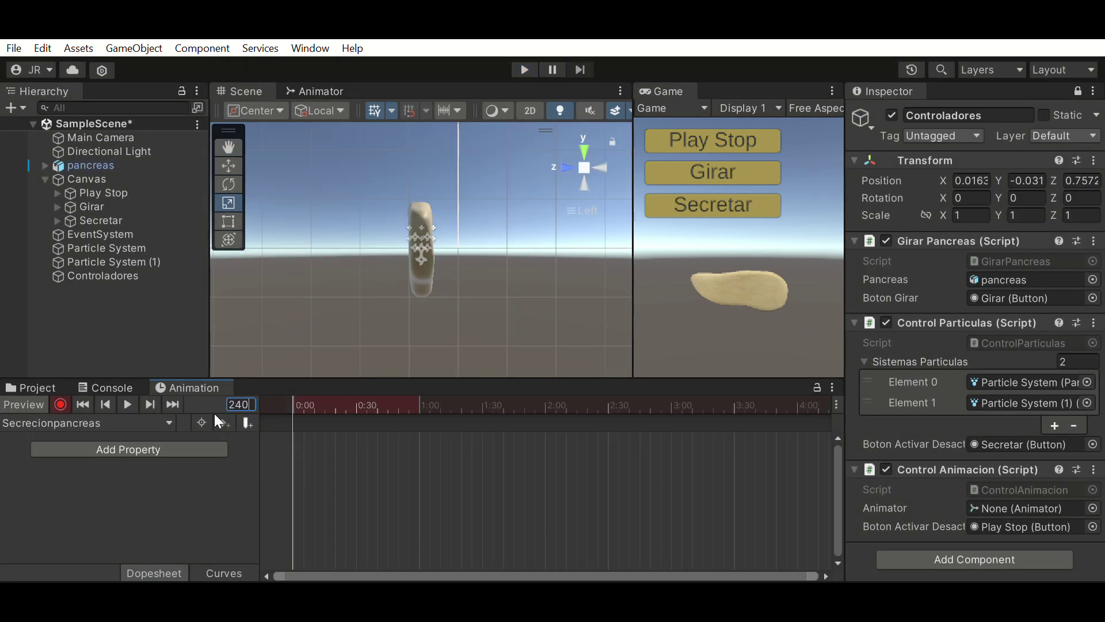
# Scale the pancreas taller and wider at frame 240 to record its 4:00 keyframe
pyautogui.click(420, 254)
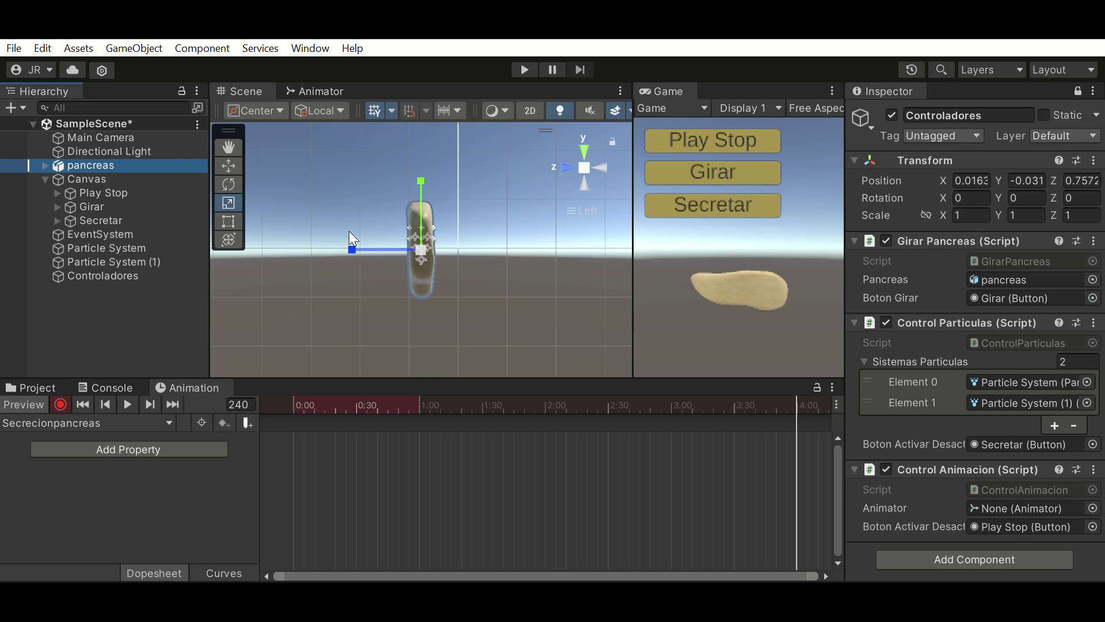
pyautogui.moveTo(349, 234); pyautogui.dragTo(332, 237)
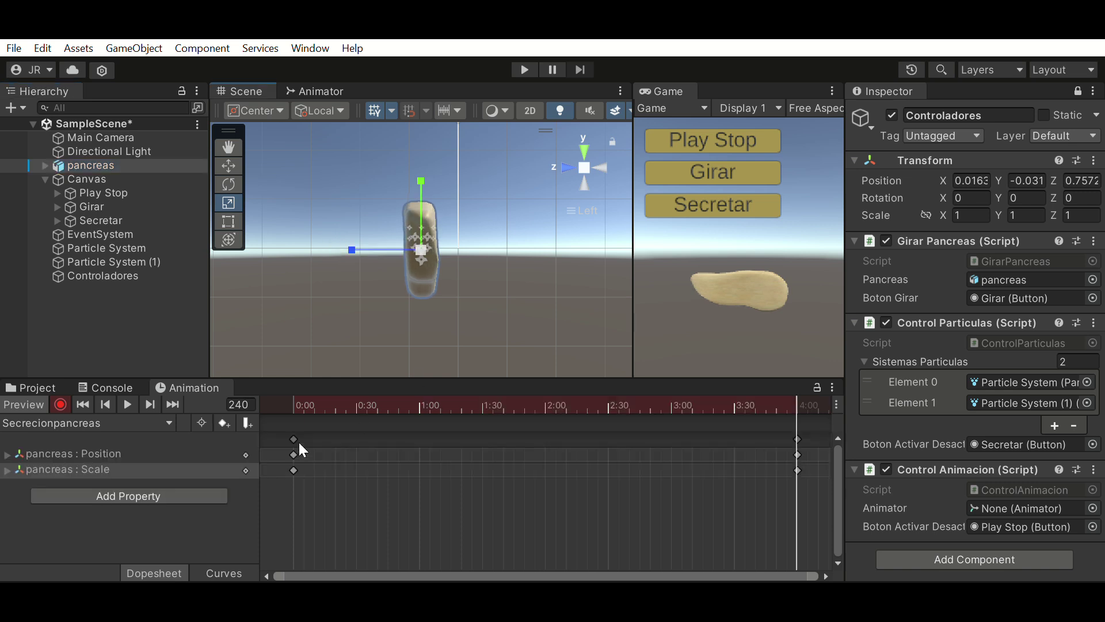
pyautogui.click(571, 166)
pyautogui.click(228, 163)
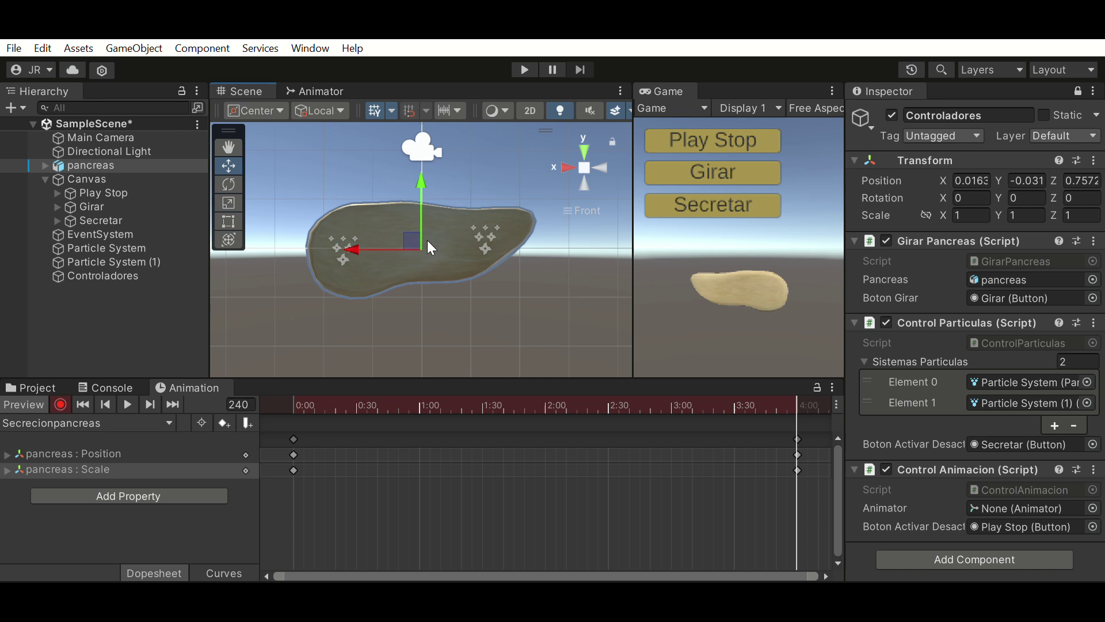
pyautogui.press('r')
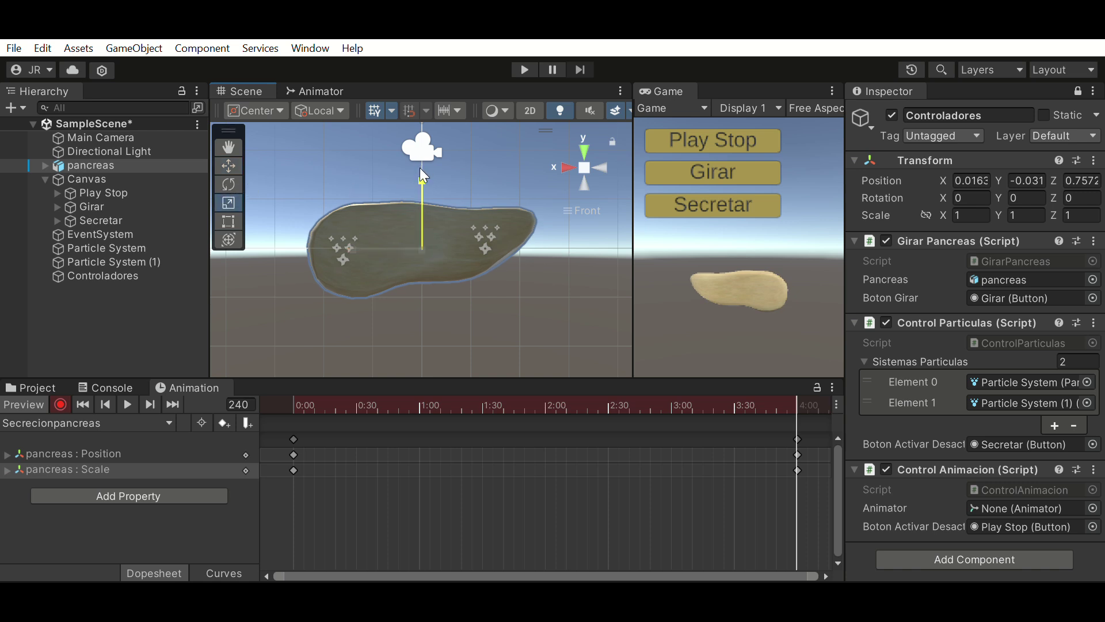
pyautogui.moveTo(423, 172); pyautogui.dragTo(423, 155)
pyautogui.moveTo(354, 229); pyautogui.dragTo(382, 229)
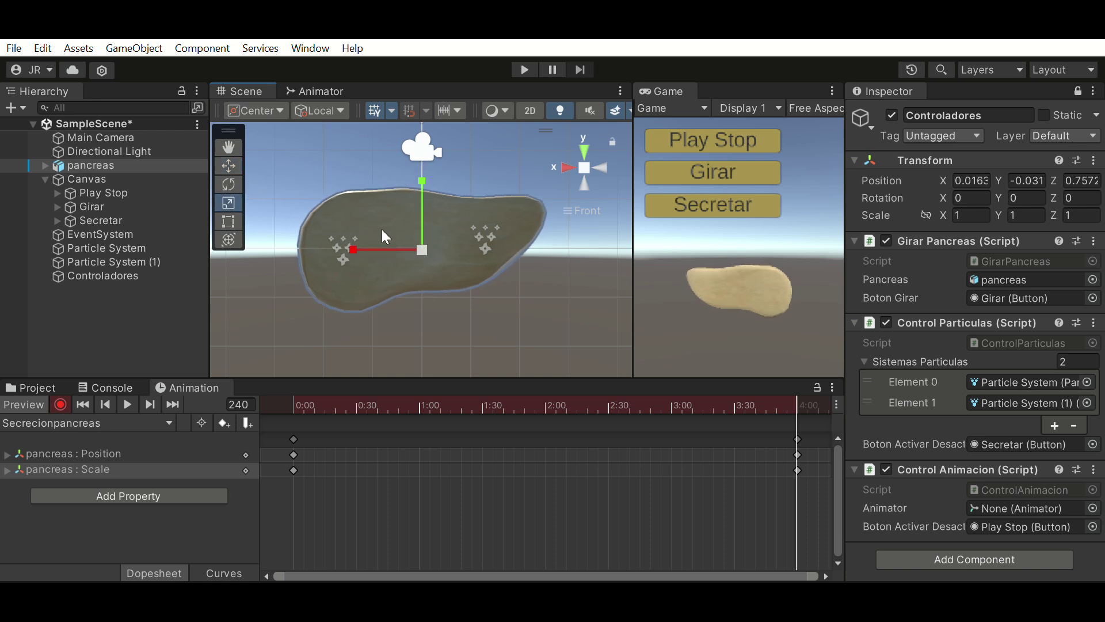
pyautogui.click(568, 167)
# Jump to frame 480 and paste the starting Position keys there, extending the clip to 8:00
pyautogui.doubleClick(239, 404)
pyautogui.write('480')
pyautogui.press('Return')
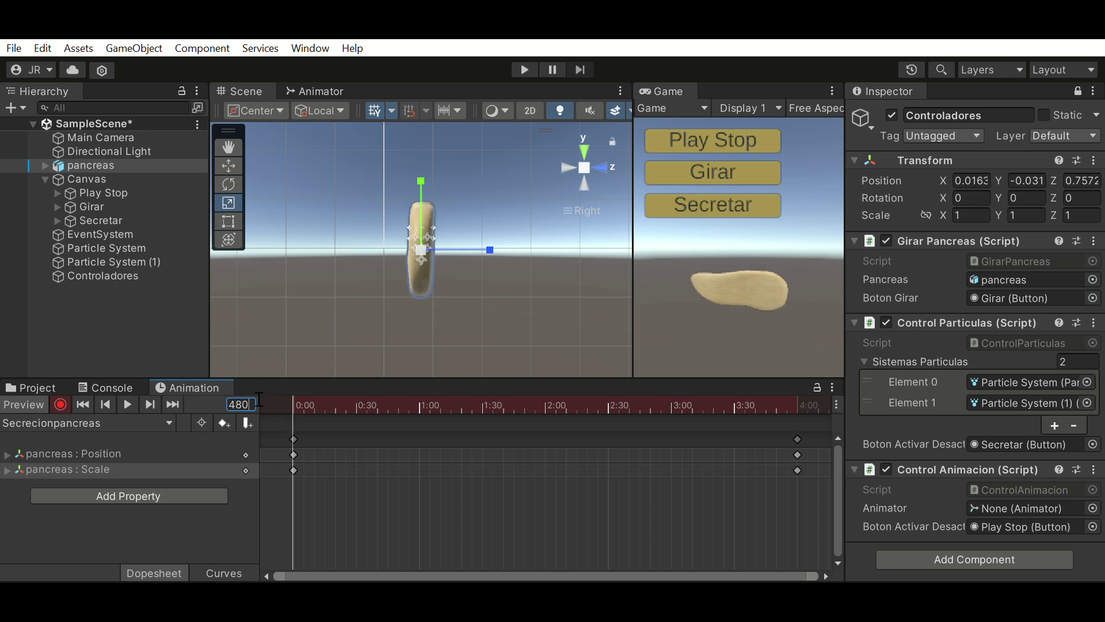
pyautogui.click(293, 455)
pyautogui.scroll(-2, 794, 442)
pyautogui.scroll(-2, 794, 442)
pyautogui.click(741, 452)
pyautogui.hotkey('ctrl', 'v')
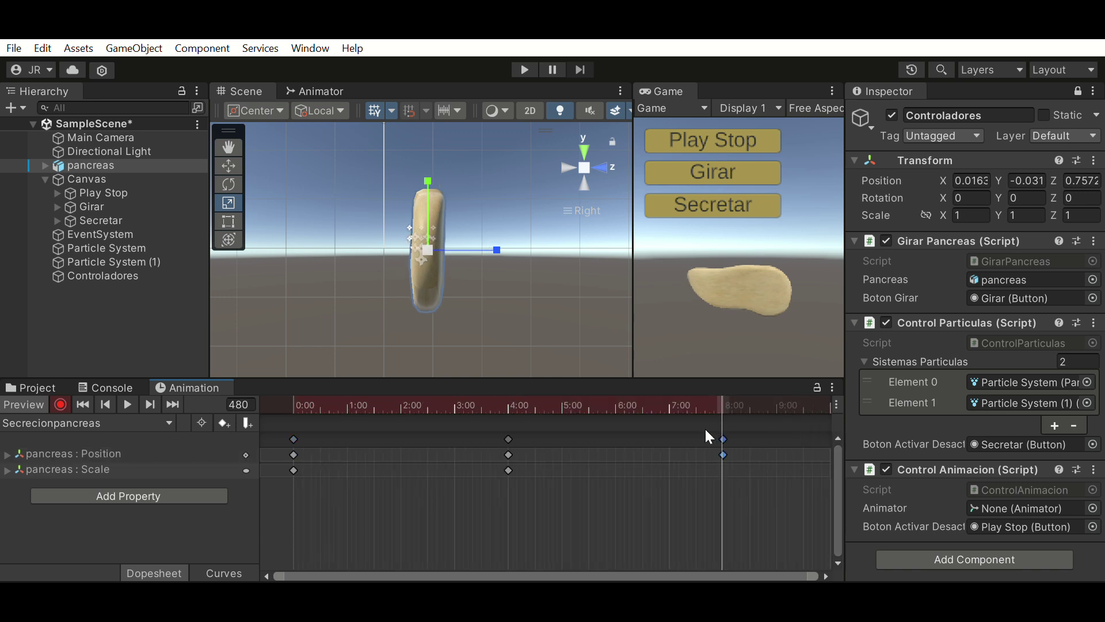
pyautogui.click(293, 441)
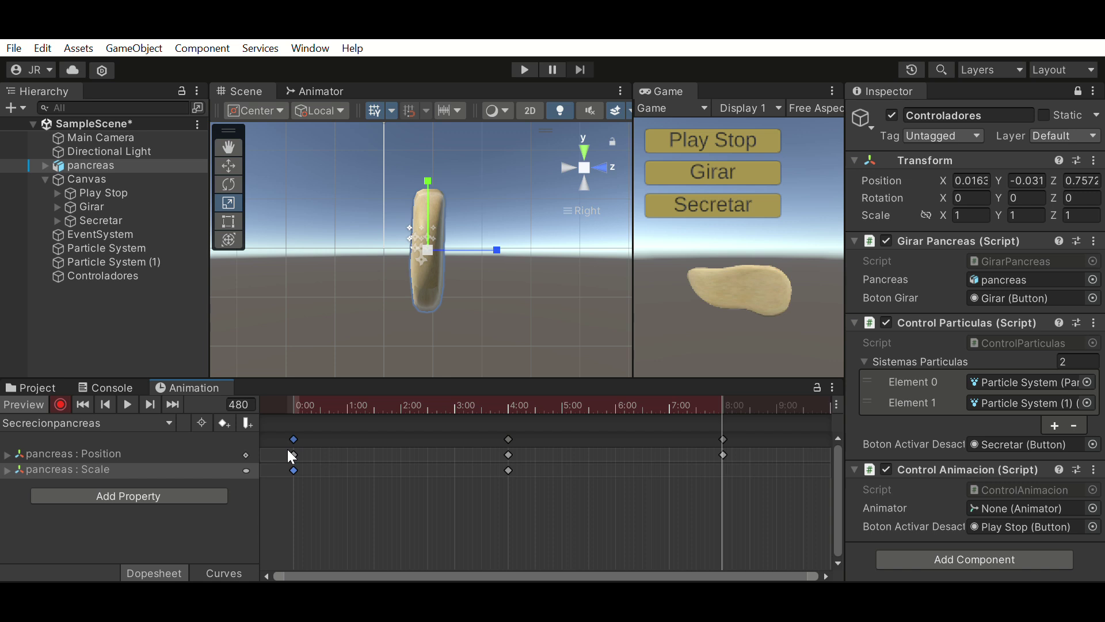
pyautogui.click(331, 91)
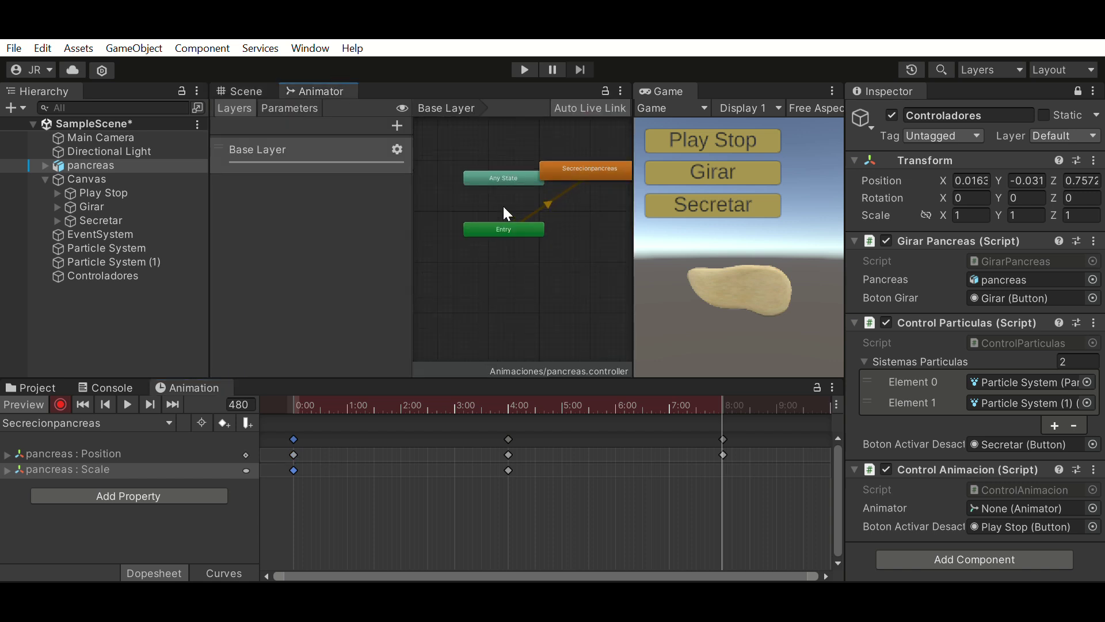
# Arrange the Animator graph and add transitions both ways between Secrecionpancreas and New State
pyautogui.scroll(-3, 495, 177)
pyautogui.moveTo(499, 171); pyautogui.dragTo(499, 139)
pyautogui.press('a')
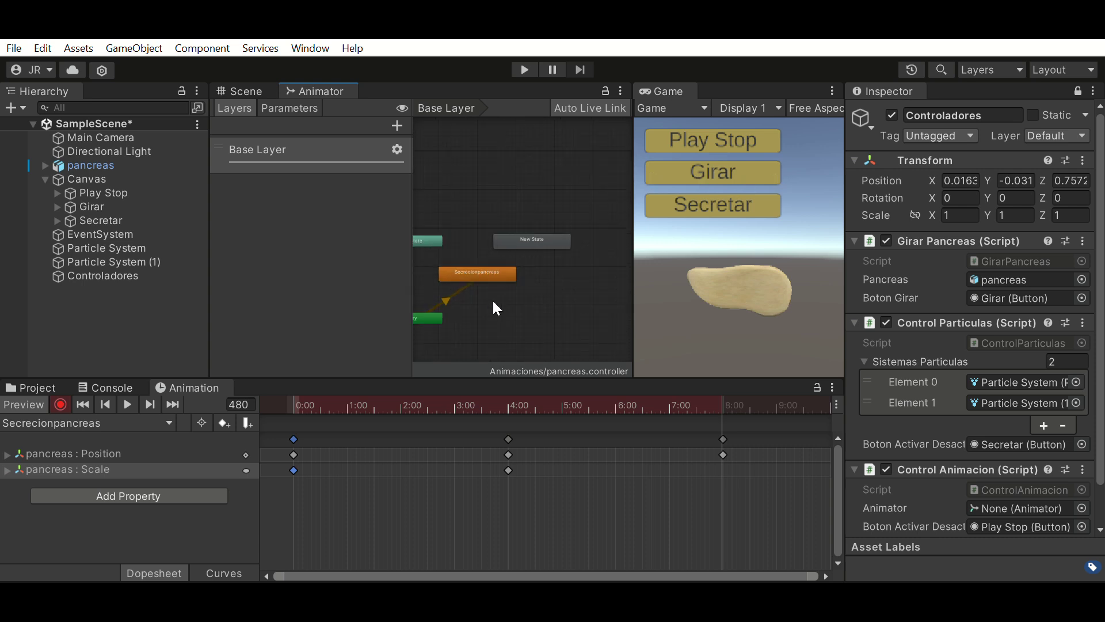
pyautogui.click(540, 237)
pyautogui.moveTo(535, 241)
pyautogui.mouseDown()
pyautogui.moveTo(569, 286)
pyautogui.moveTo(559, 322)
pyautogui.mouseUp()
pyautogui.rightClick(570, 335)
pyautogui.click(599, 343)
pyautogui.click(486, 272)
pyautogui.moveTo(412, 202); pyautogui.dragTo(340, 202)
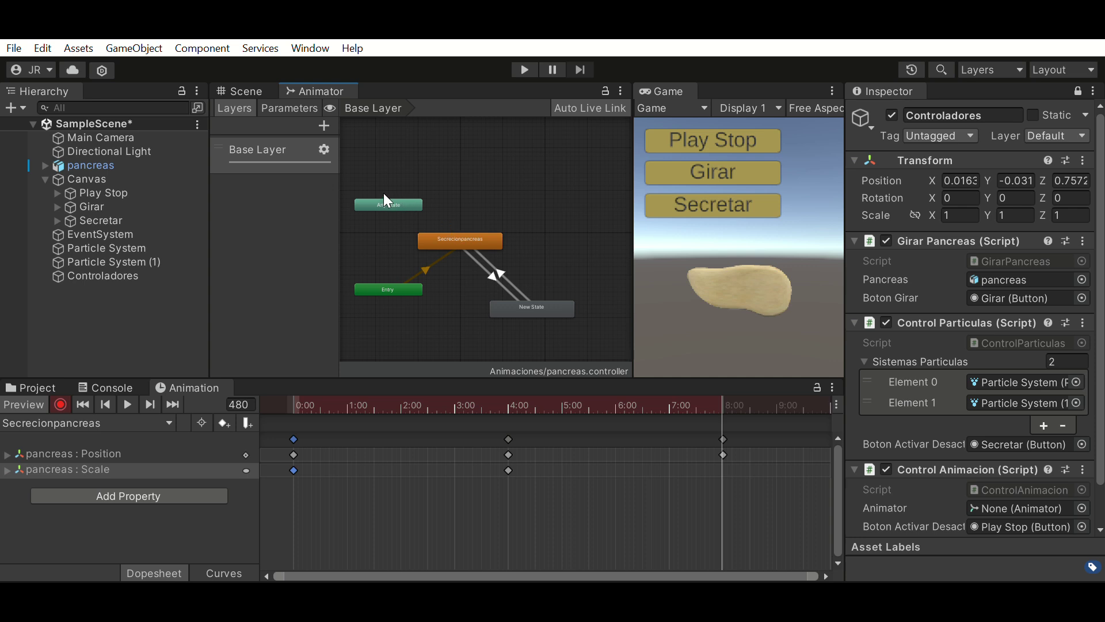
pyautogui.moveTo(373, 202); pyautogui.dragTo(377, 175)
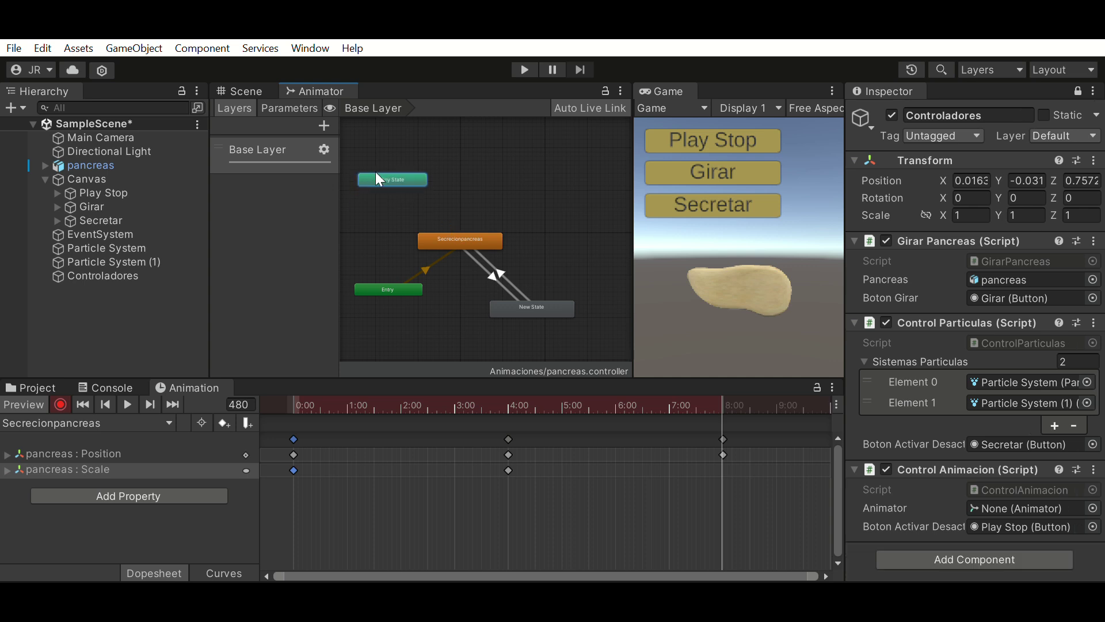
# Rename Secrecionpancreas to Stop and give the transitions activar true and false conditions
pyautogui.click(463, 233)
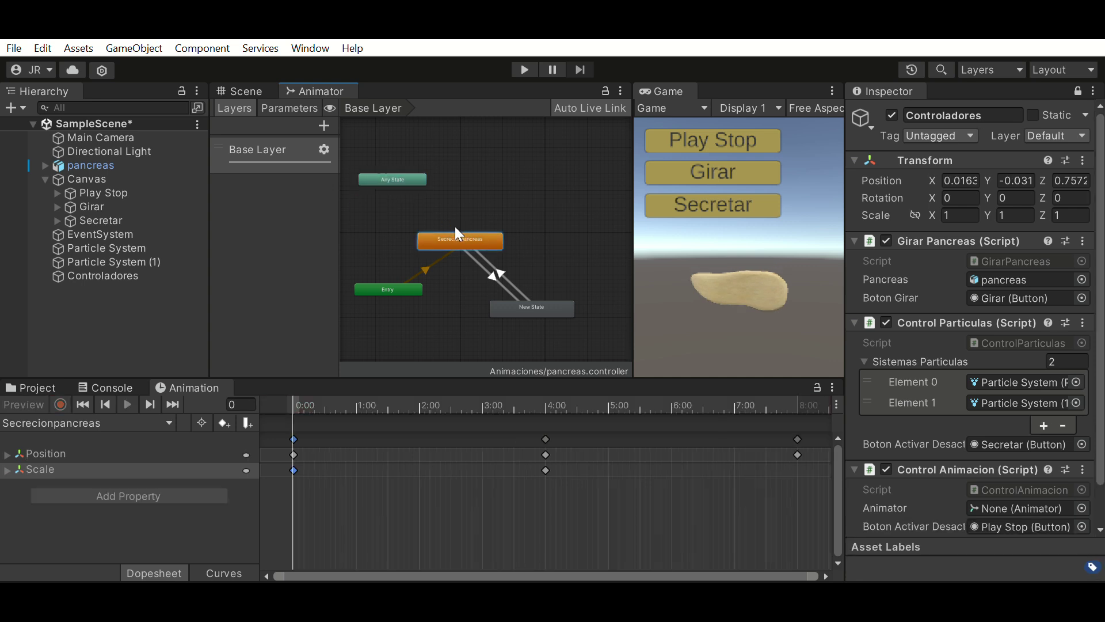
pyautogui.click(459, 233)
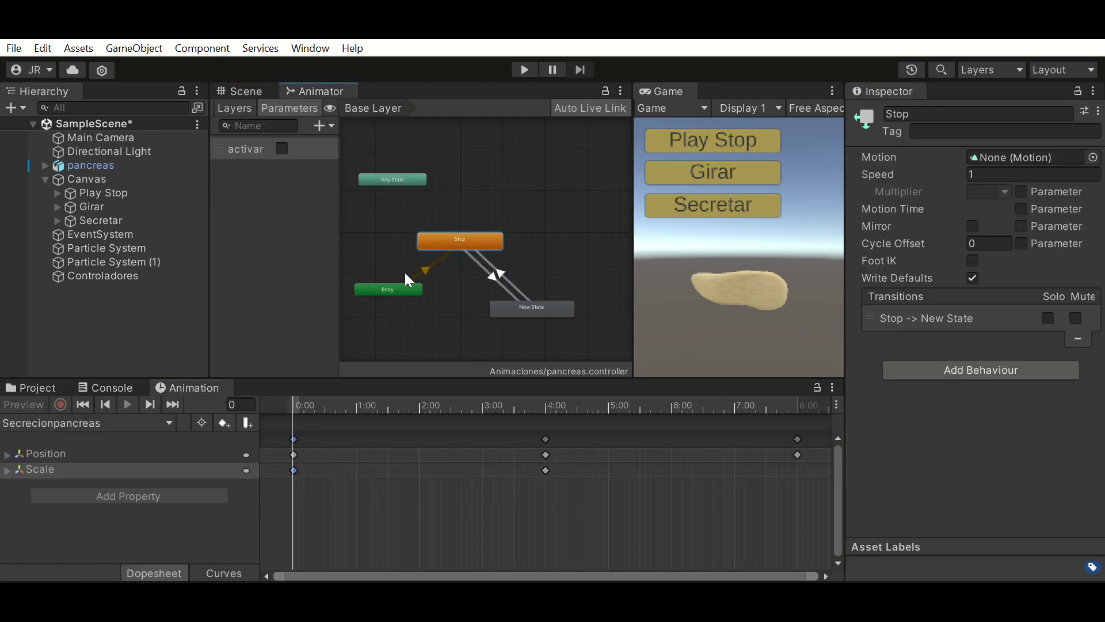
pyautogui.click(482, 268)
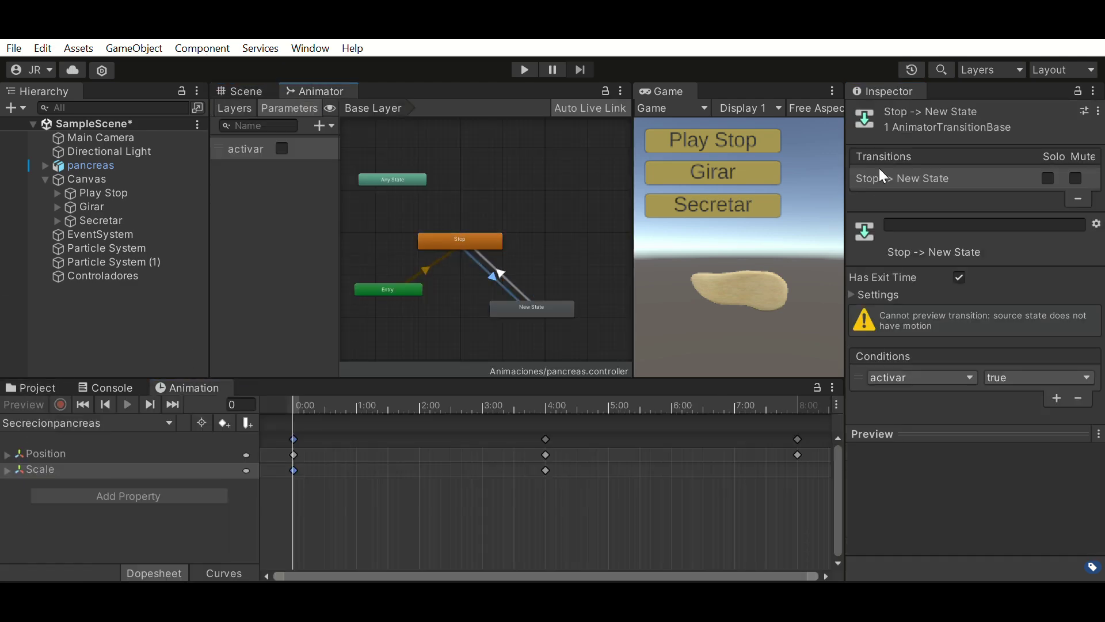
pyautogui.click(507, 262)
pyautogui.click(500, 271)
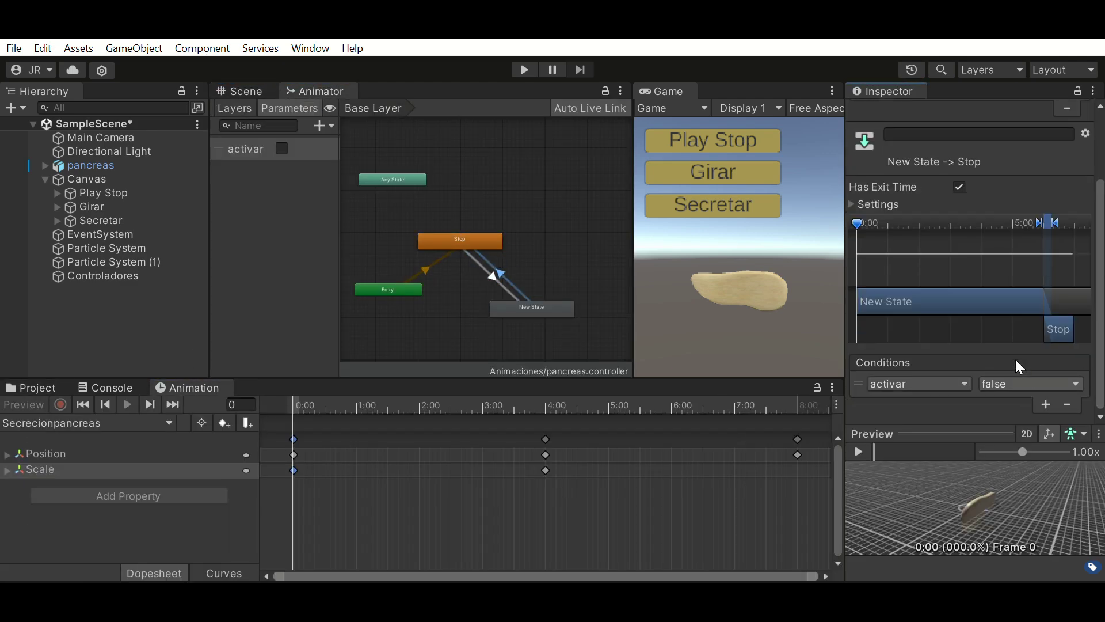
pyautogui.click(585, 218)
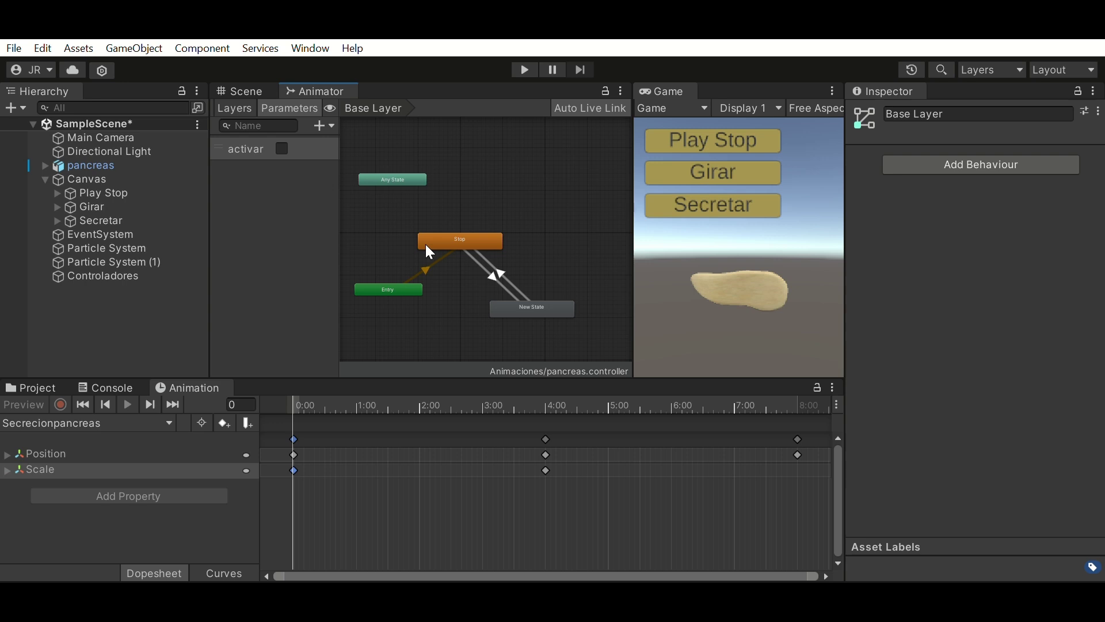
# Return to the Scene view and select the Controladores object
pyautogui.click(30, 384)
pyautogui.click(256, 86)
pyautogui.click(569, 167)
pyautogui.click(118, 274)
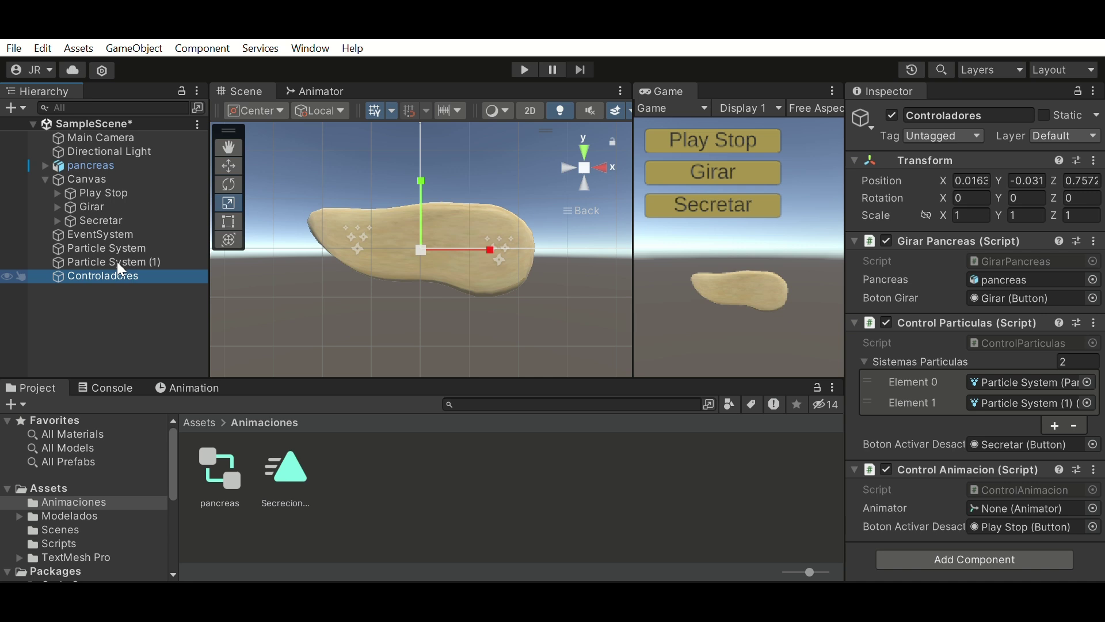
# Put the pancreas Animator in Control Animacion's slot, then run the game and toggle Play Stop twice
pyautogui.moveTo(91, 165); pyautogui.dragTo(1025, 508)
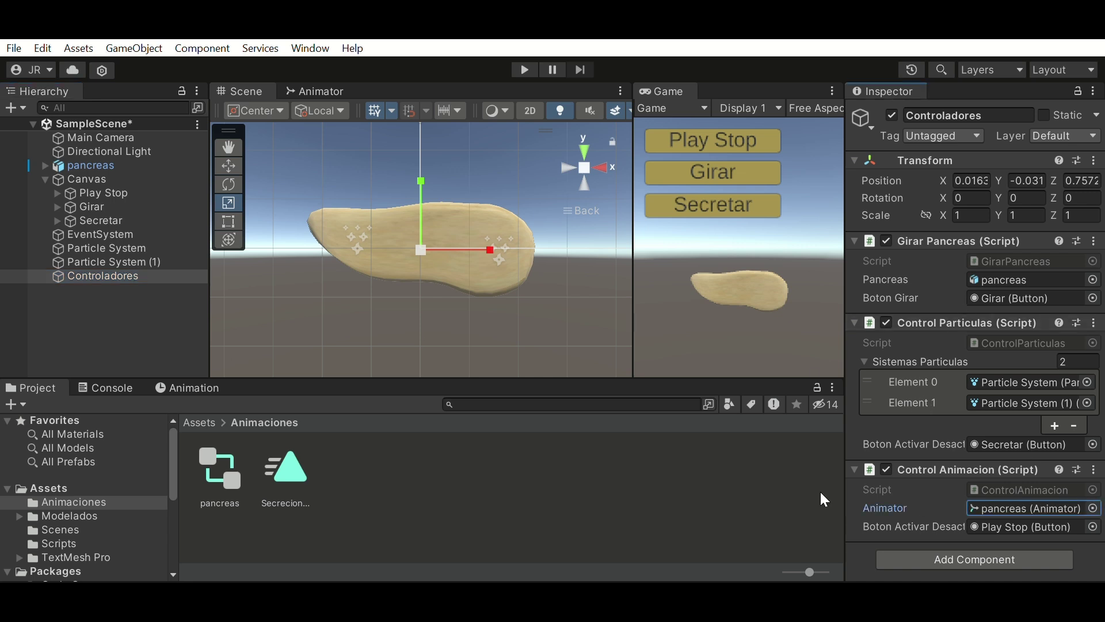
pyautogui.click(525, 69)
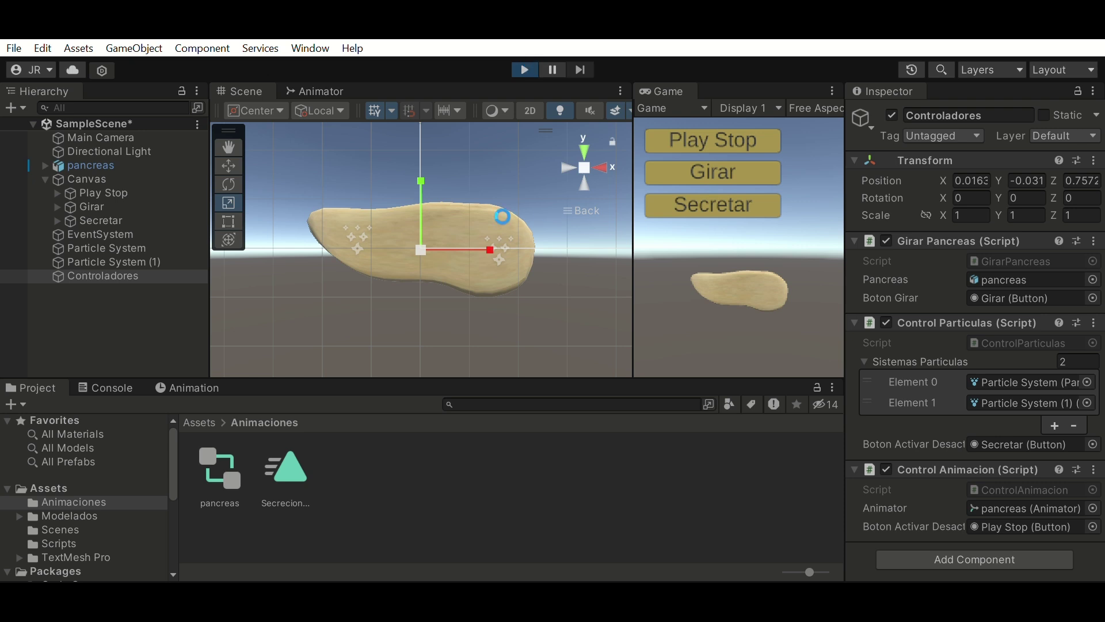
pyautogui.click(331, 87)
pyautogui.click(711, 130)
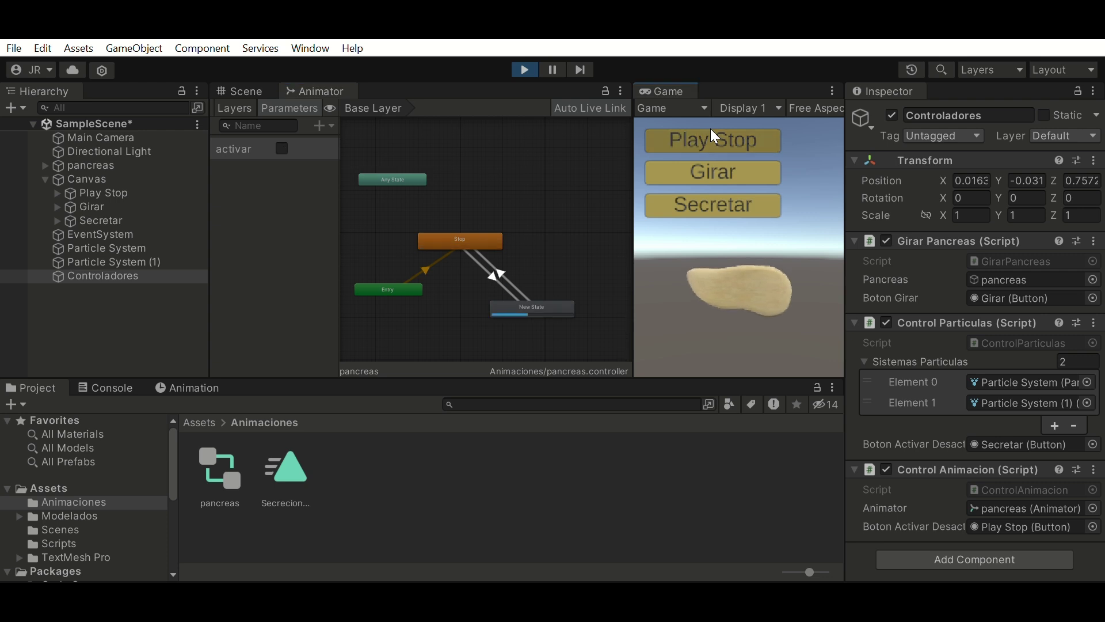
pyautogui.click(710, 133)
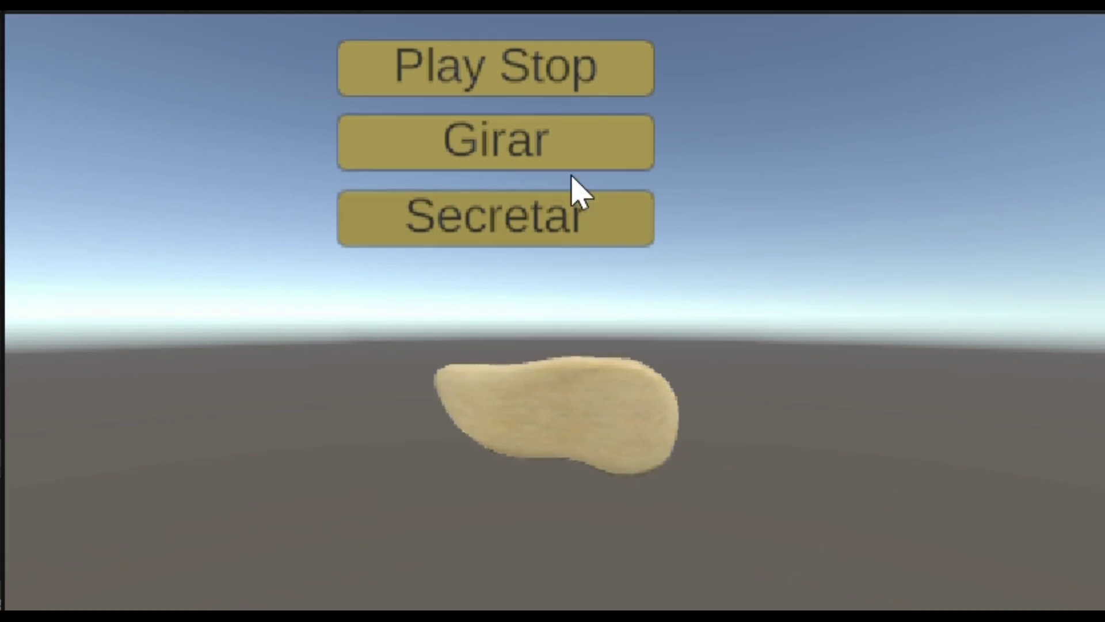
# Press Play Stop, Girar and Secretar in the Game view to scale, rotate and emit particles
pyautogui.click(577, 30)
pyautogui.click(539, 116)
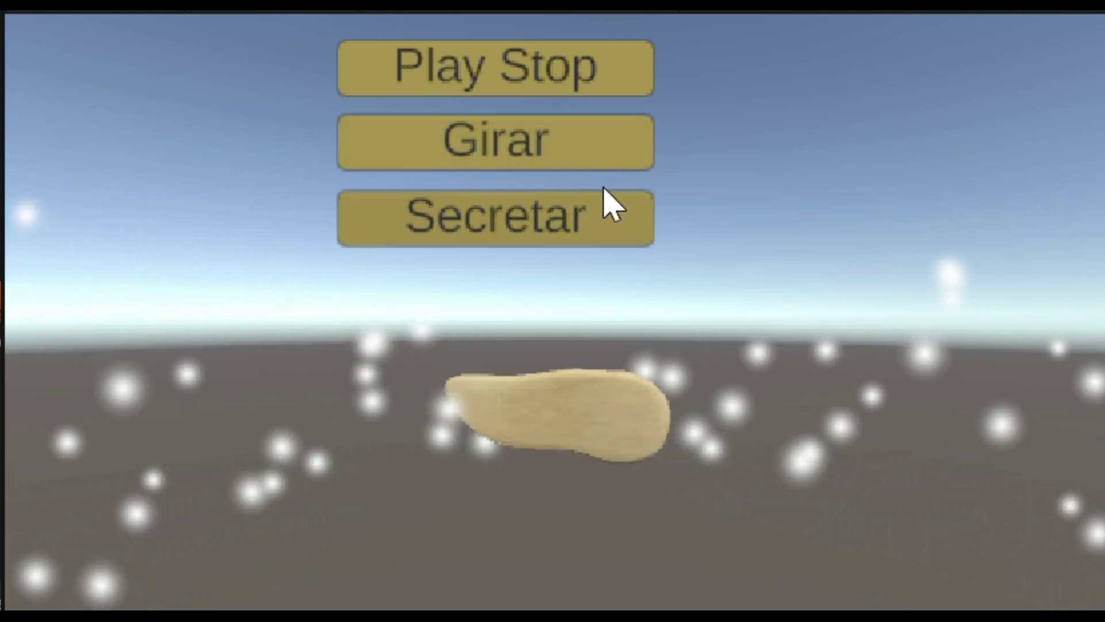
pyautogui.click(506, 201)
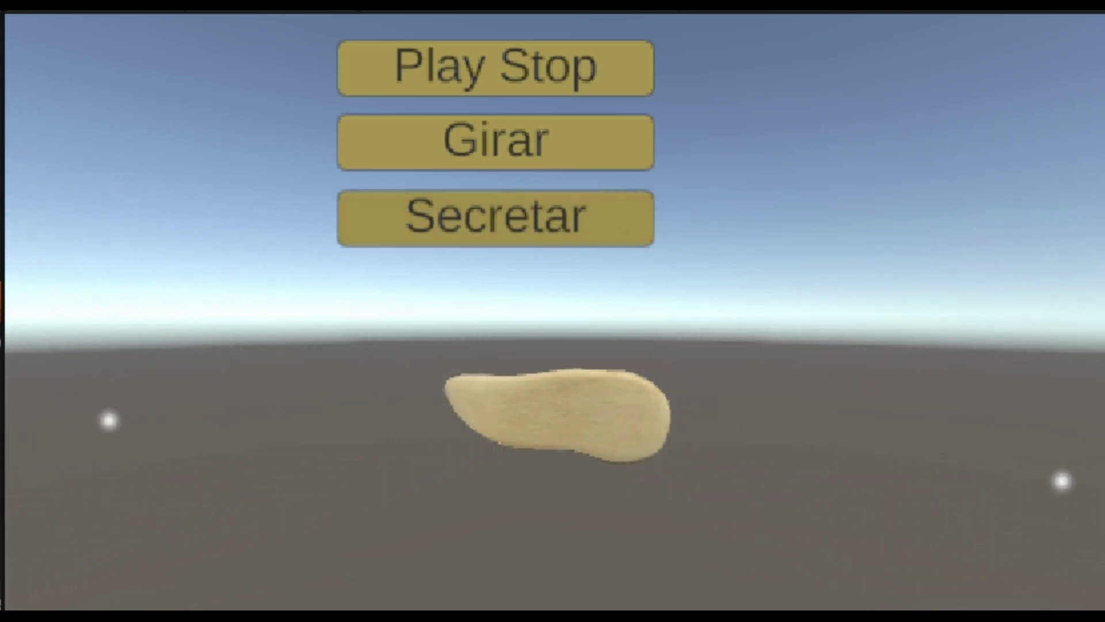